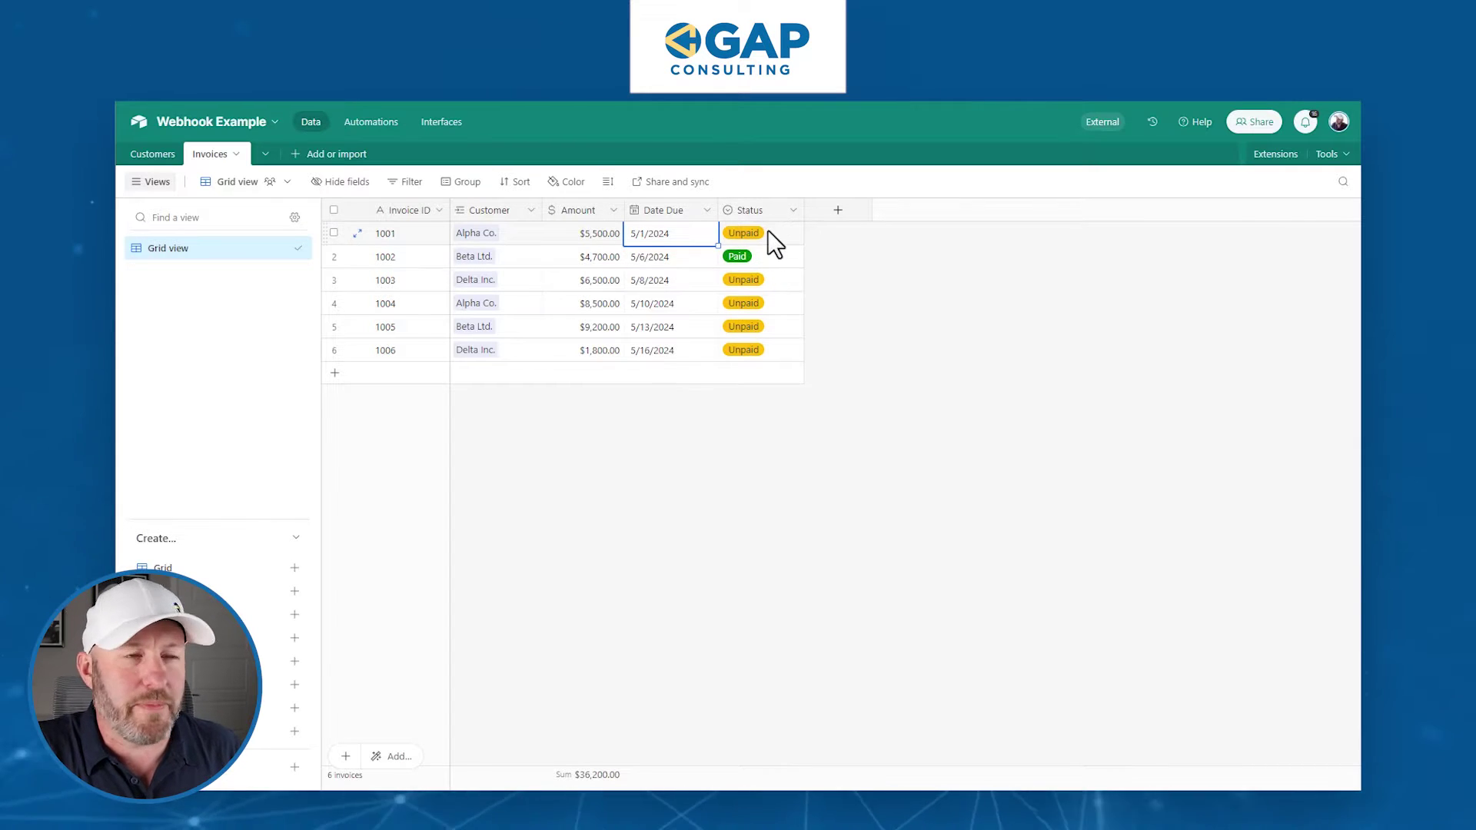
# - Clear the invoice cell selection and switch to the Customers table
pyautogui.click(898, 282)
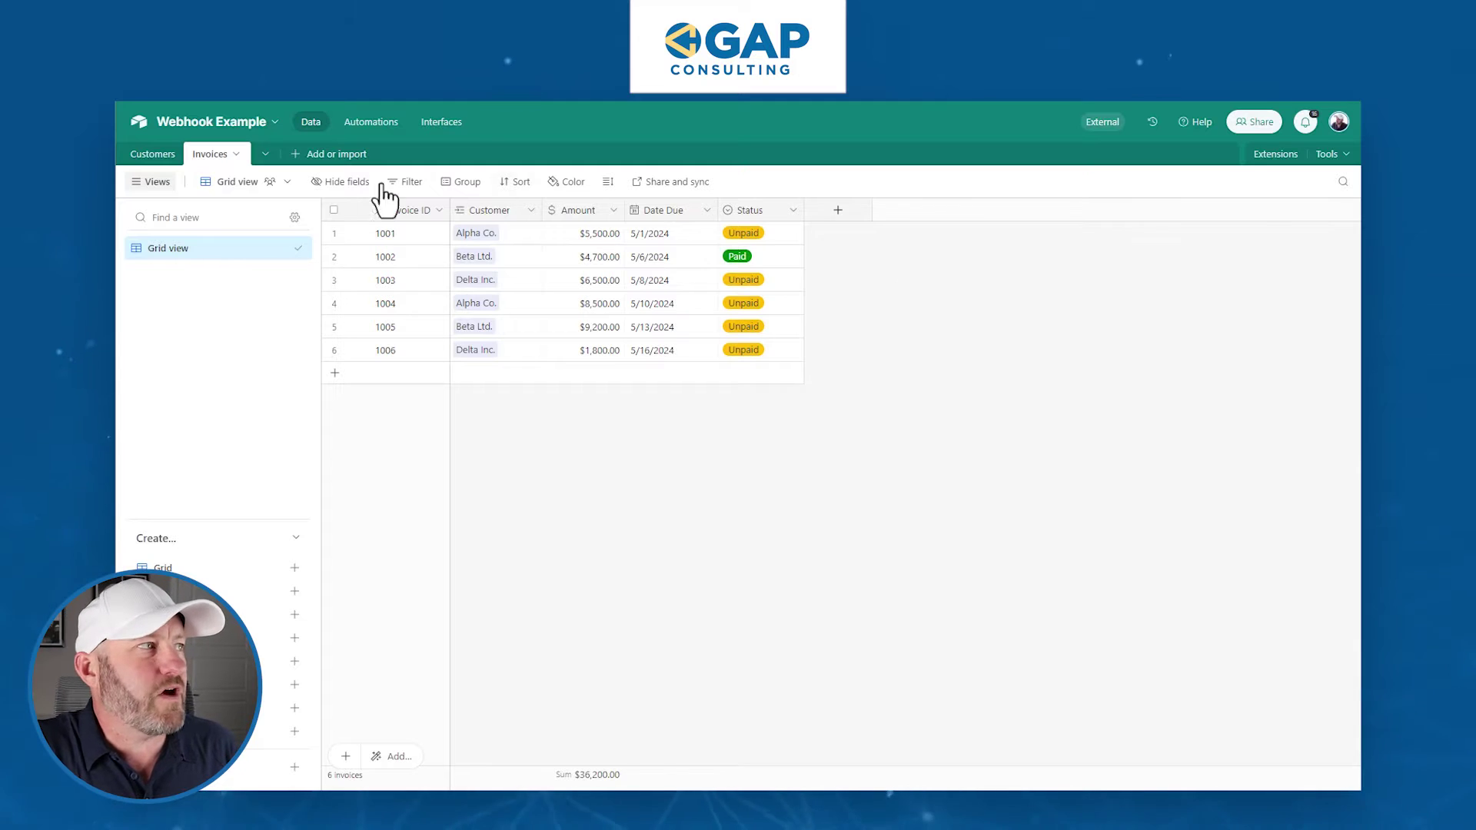
pyautogui.click(154, 154)
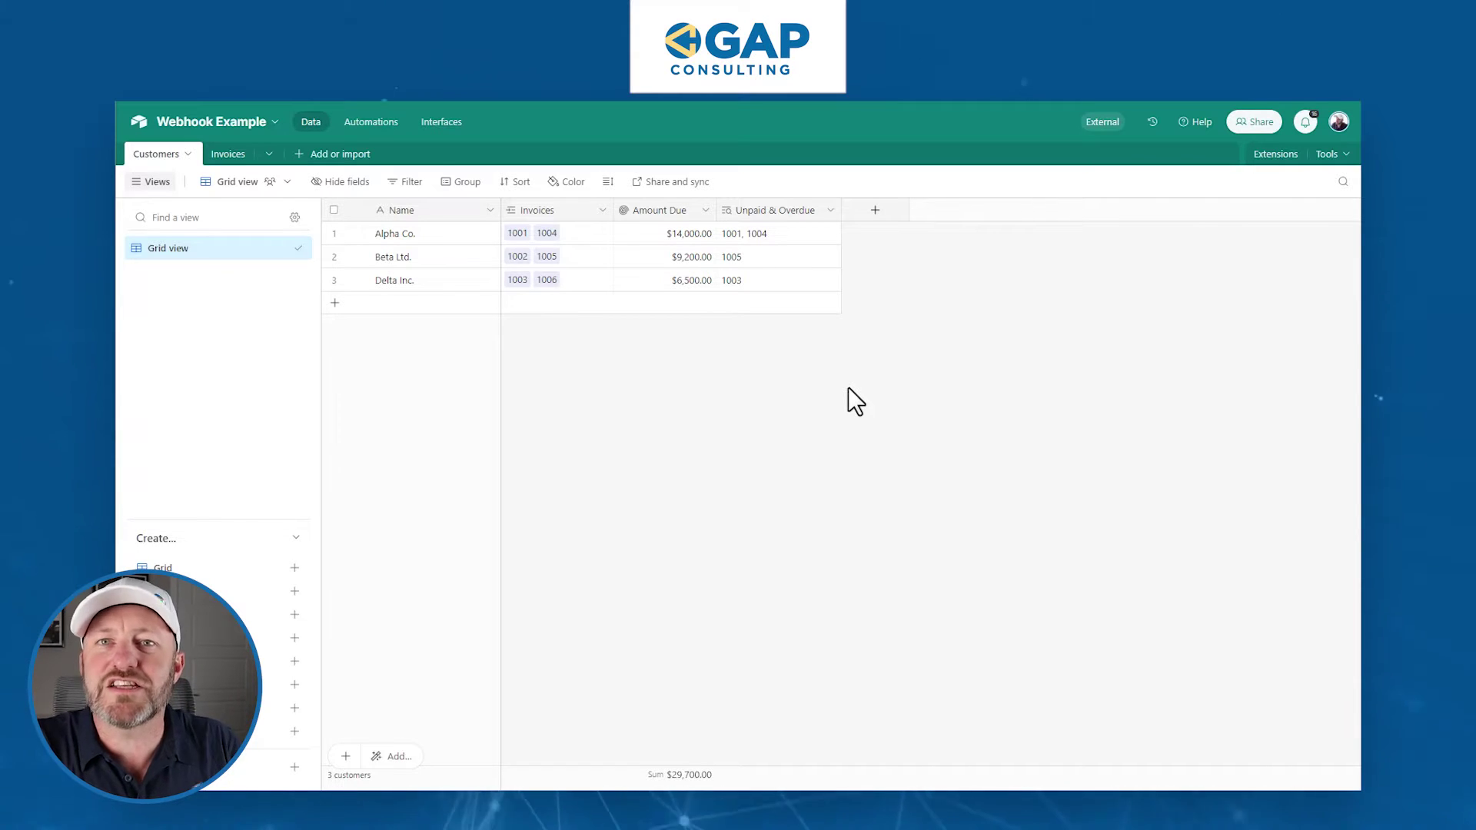
# - Add an Email-type field named Email to the Customers table
pyautogui.click(875, 211)
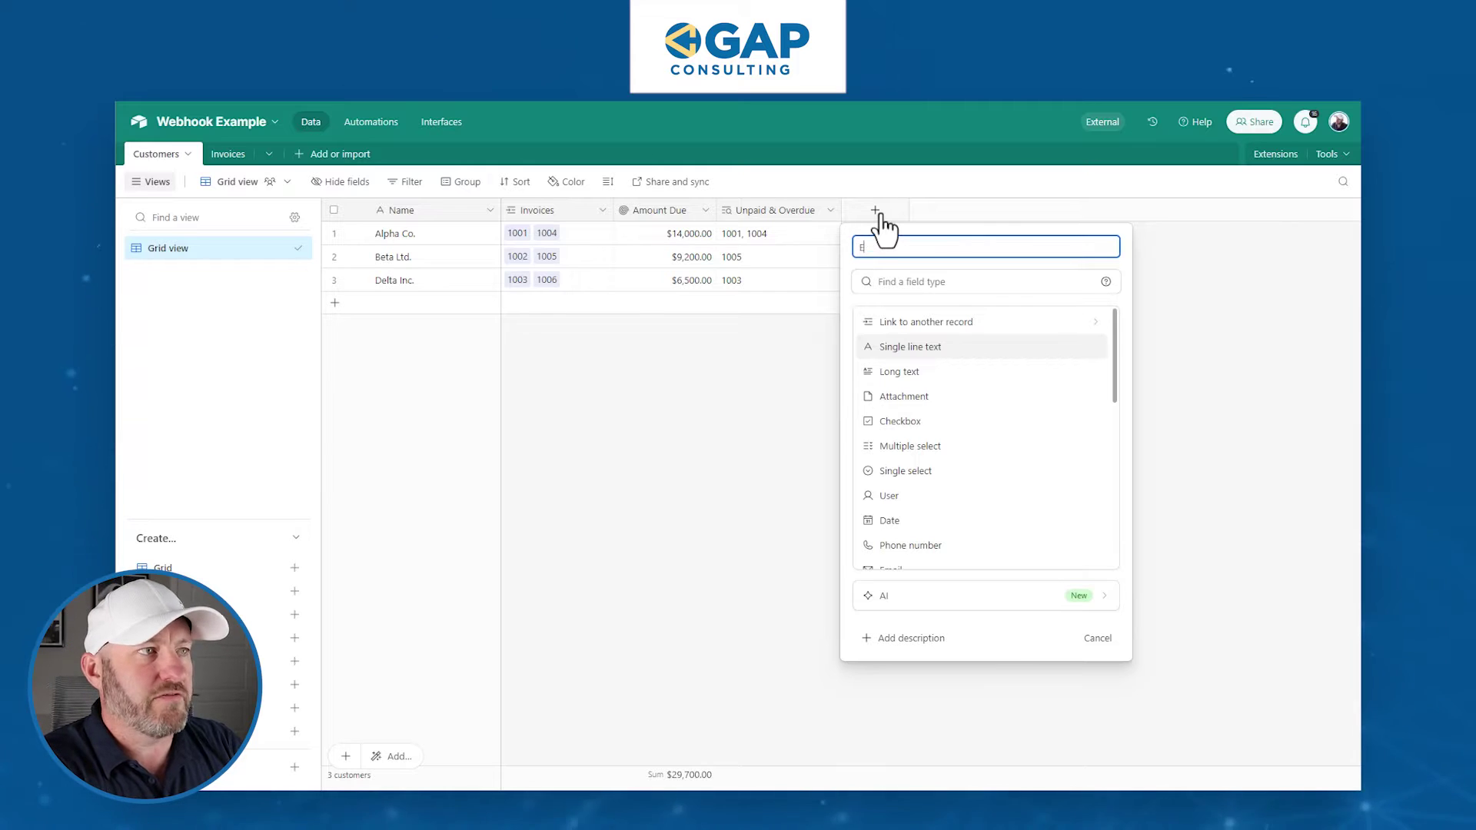
pyautogui.press('Tab')
pyautogui.write('email')
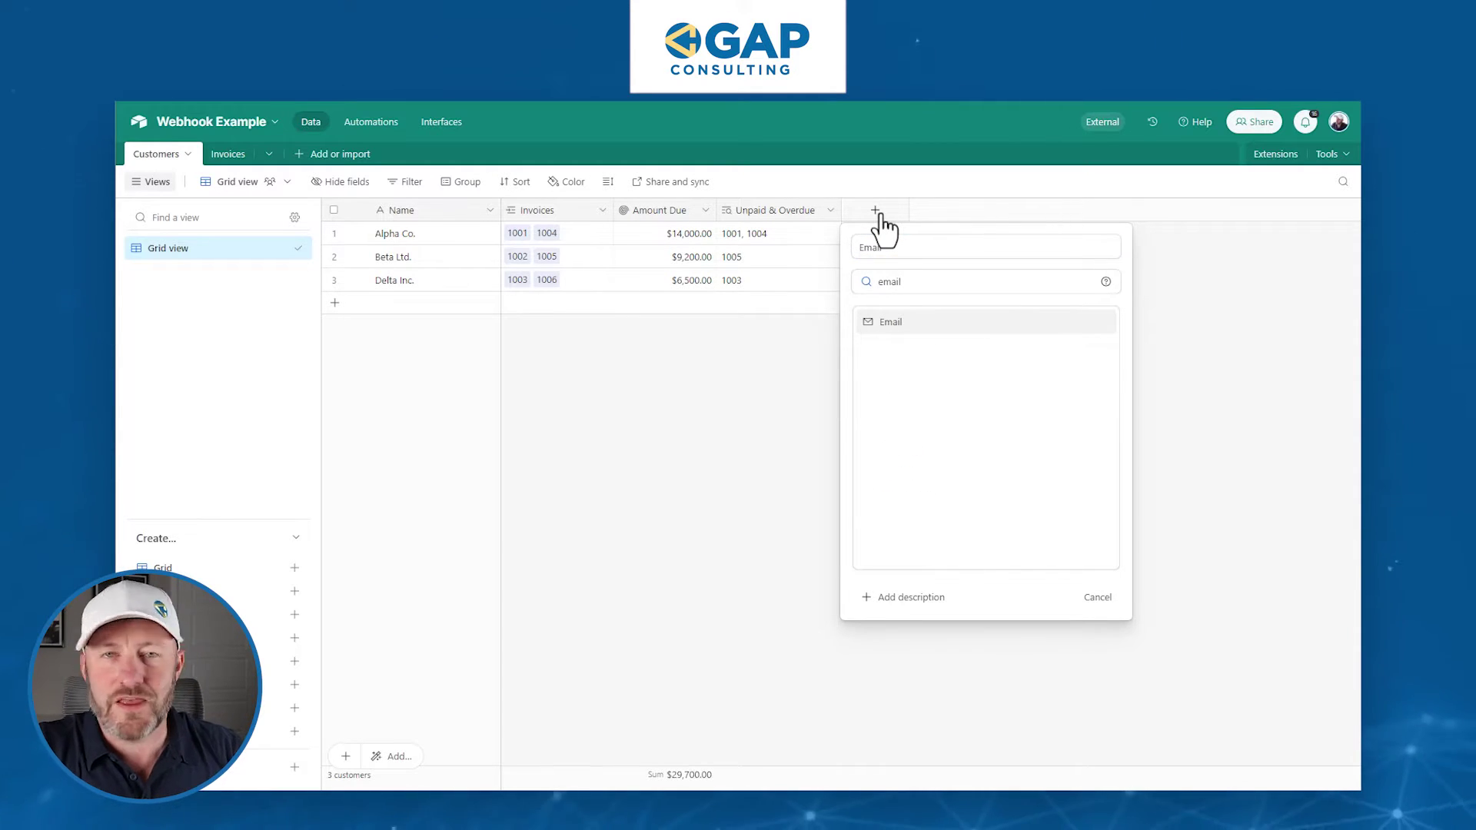
pyautogui.click(937, 322)
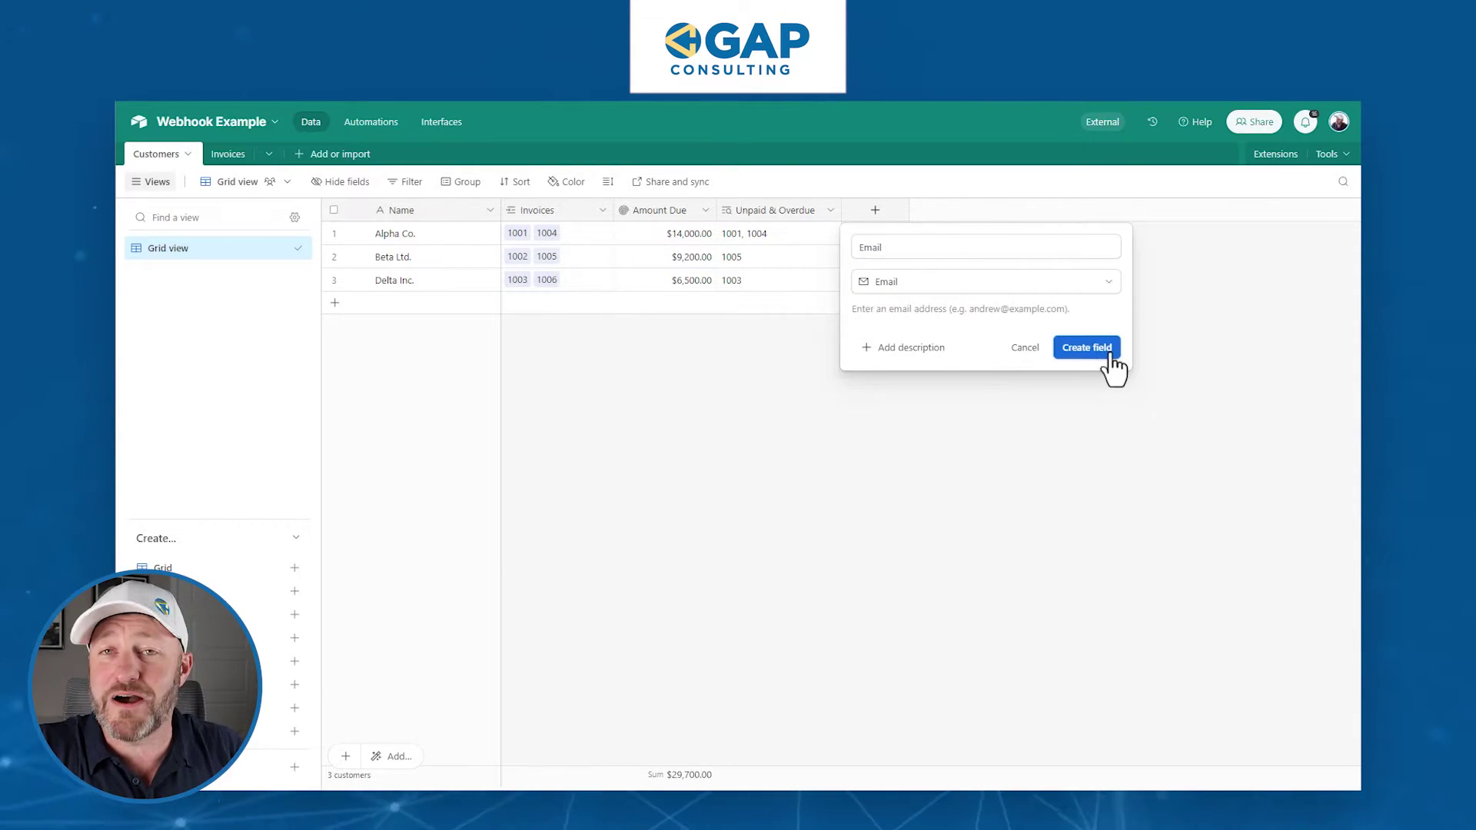
pyautogui.click(1095, 349)
pyautogui.moveTo(972, 210); pyautogui.dragTo(965, 213)
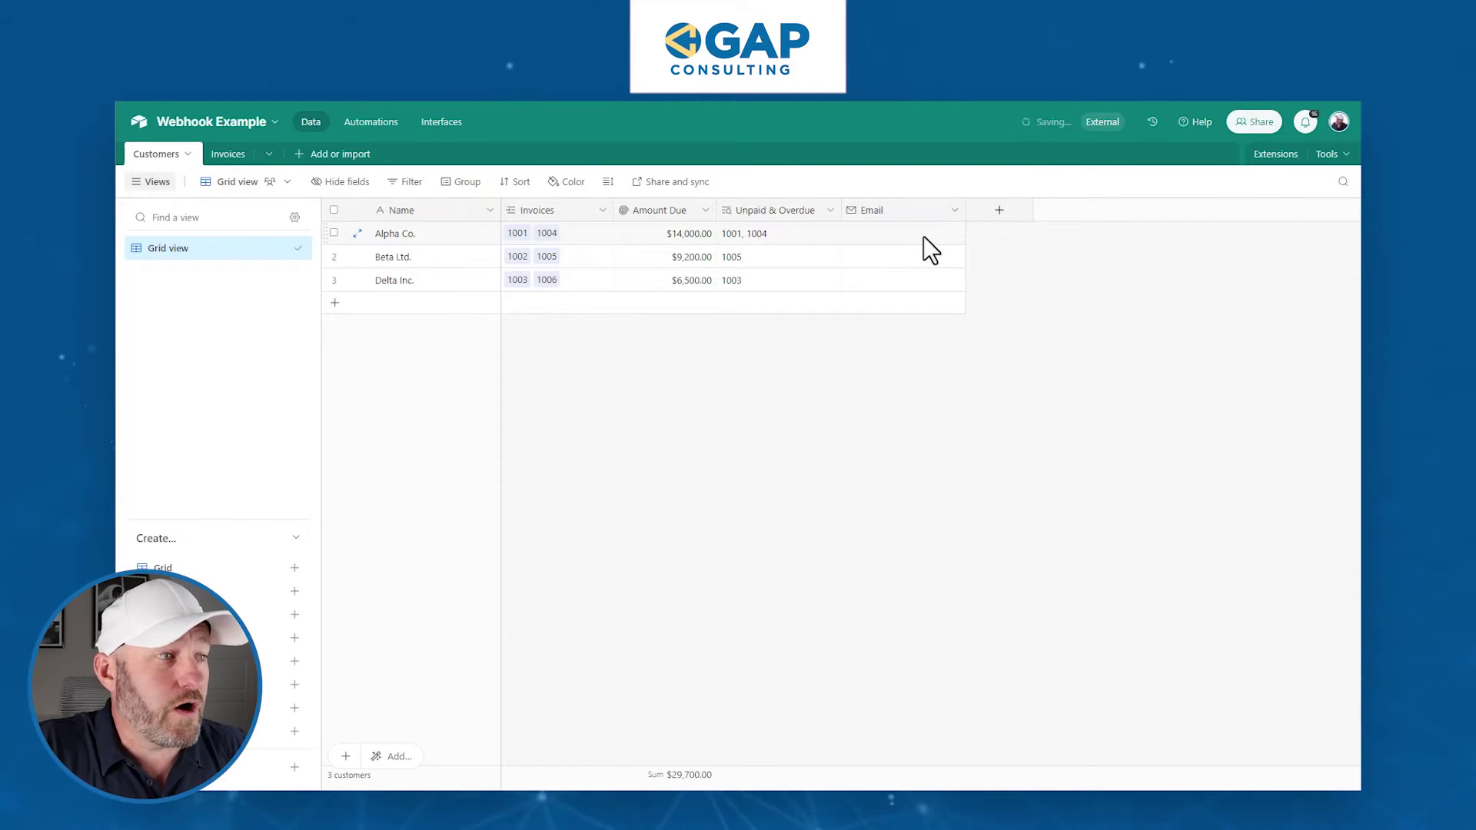
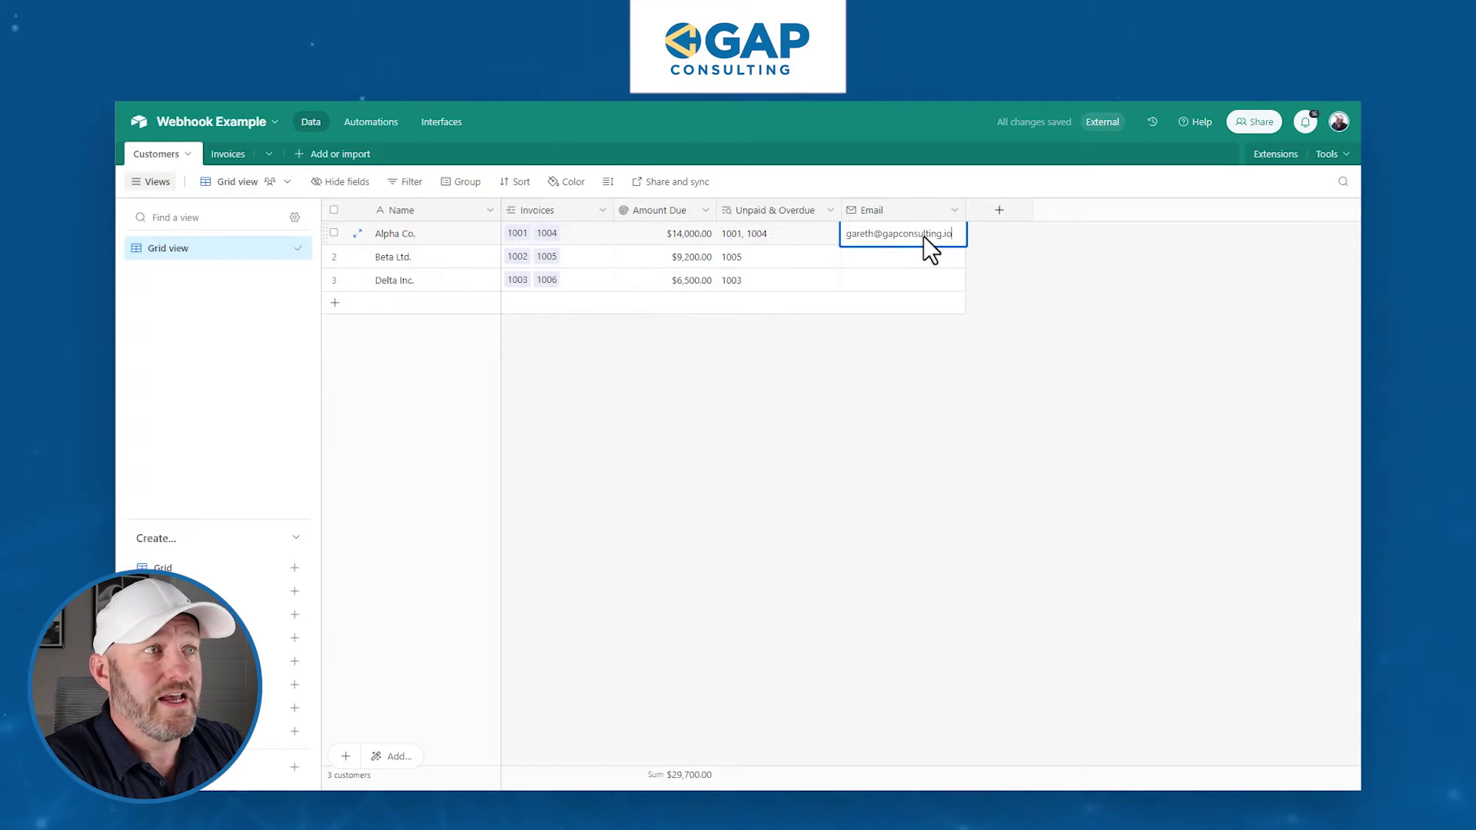
# - Enter the contact email for Alpha Co., then paste it into Beta Ltd. and Delta Inc
pyautogui.press('Return')
pyautogui.press('Up')
pyautogui.hotkey('ctrl', 'c')
pyautogui.press('Down')
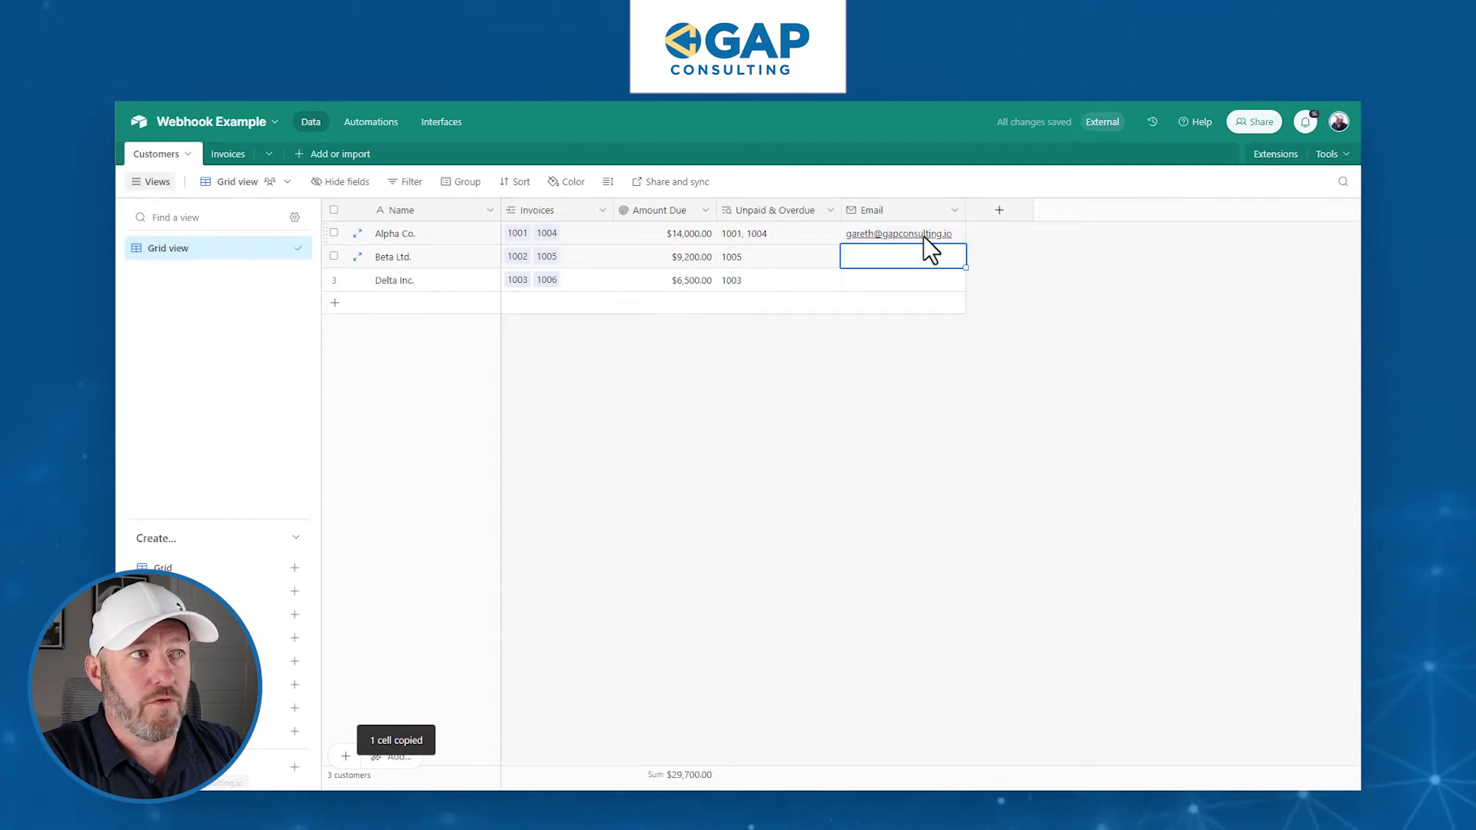
pyautogui.hotkey('ctrl', 'v')
pyautogui.press('Down')
pyautogui.hotkey('ctrl', 'v')
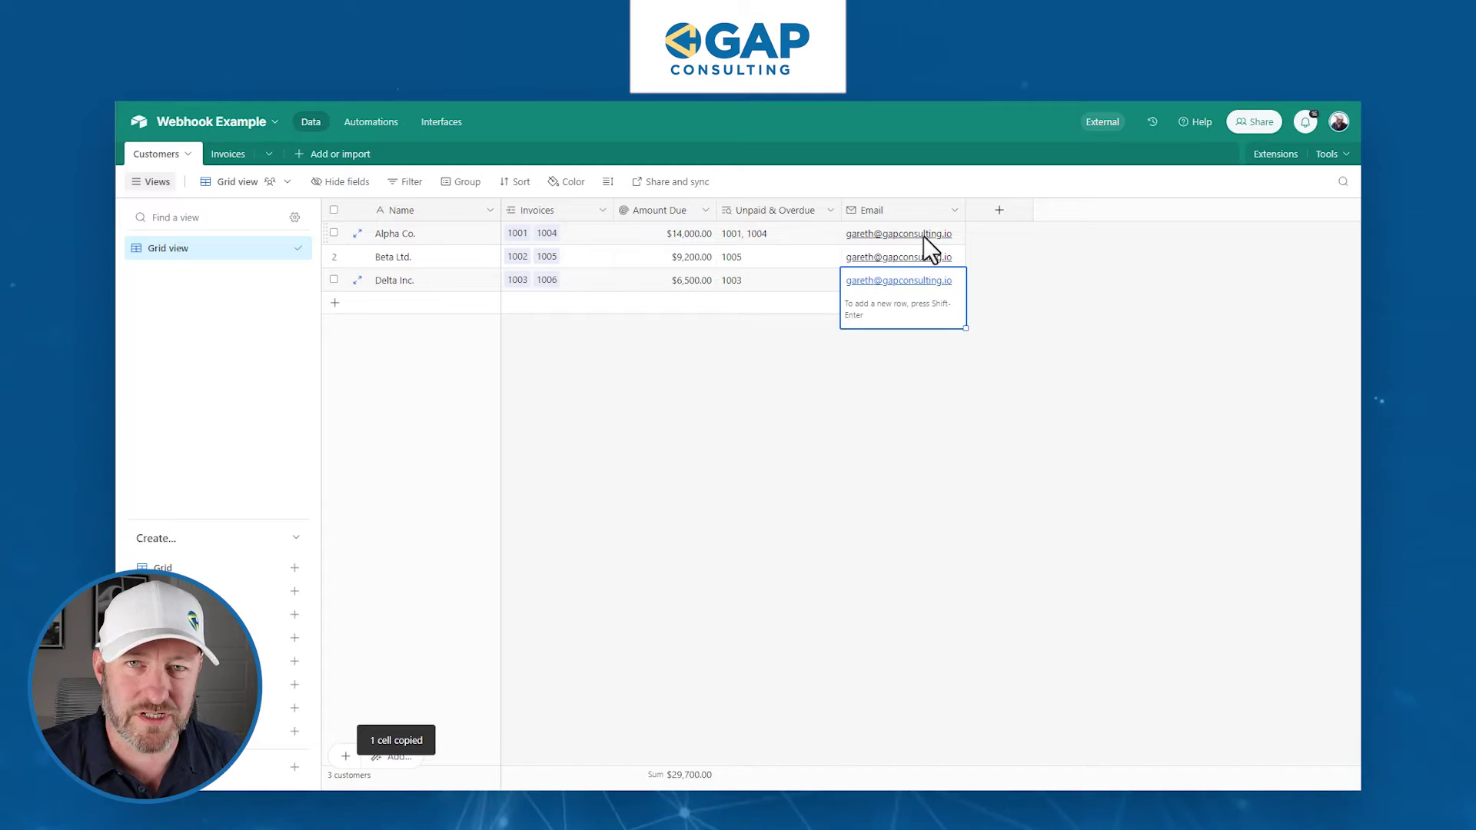
pyautogui.click(808, 455)
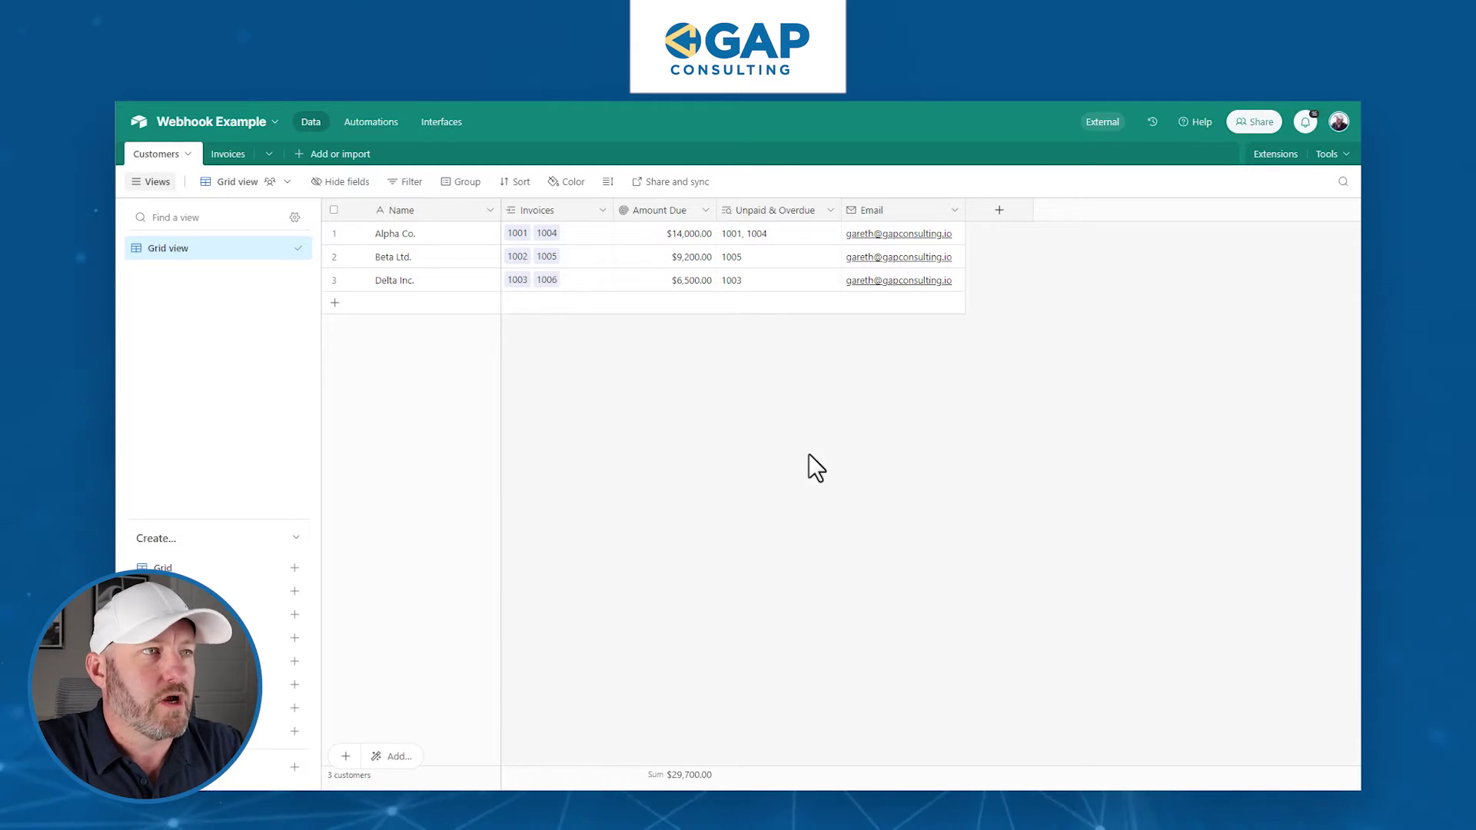
# - Add a Date-type field named Last Contacted to the Customers table after Email
pyautogui.click(1012, 216)
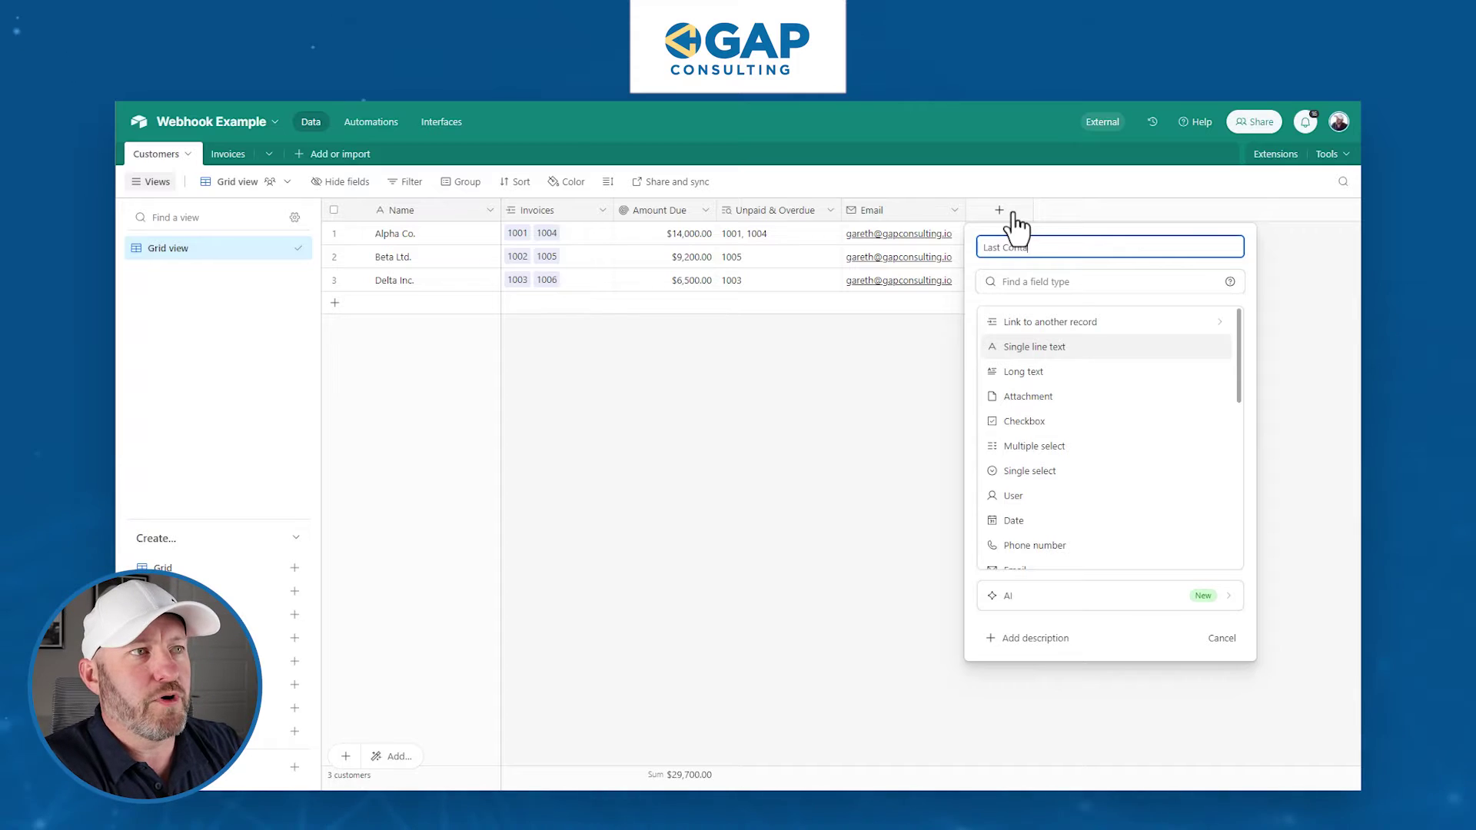
pyautogui.write('Last Contacted')
pyautogui.press('Tab')
pyautogui.write('date')
pyautogui.press('Return')
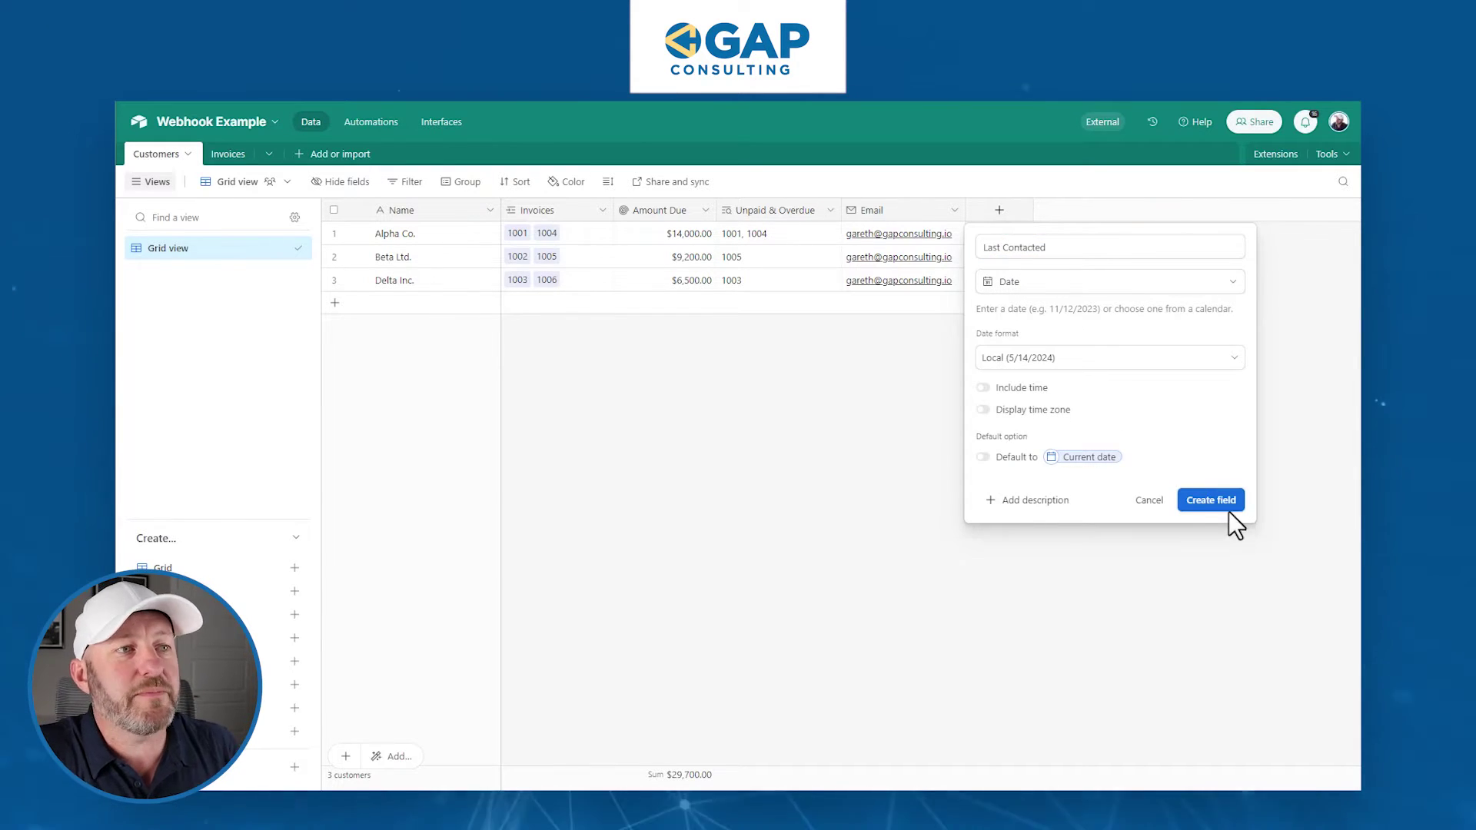
pyautogui.click(1224, 504)
pyautogui.click(1044, 238)
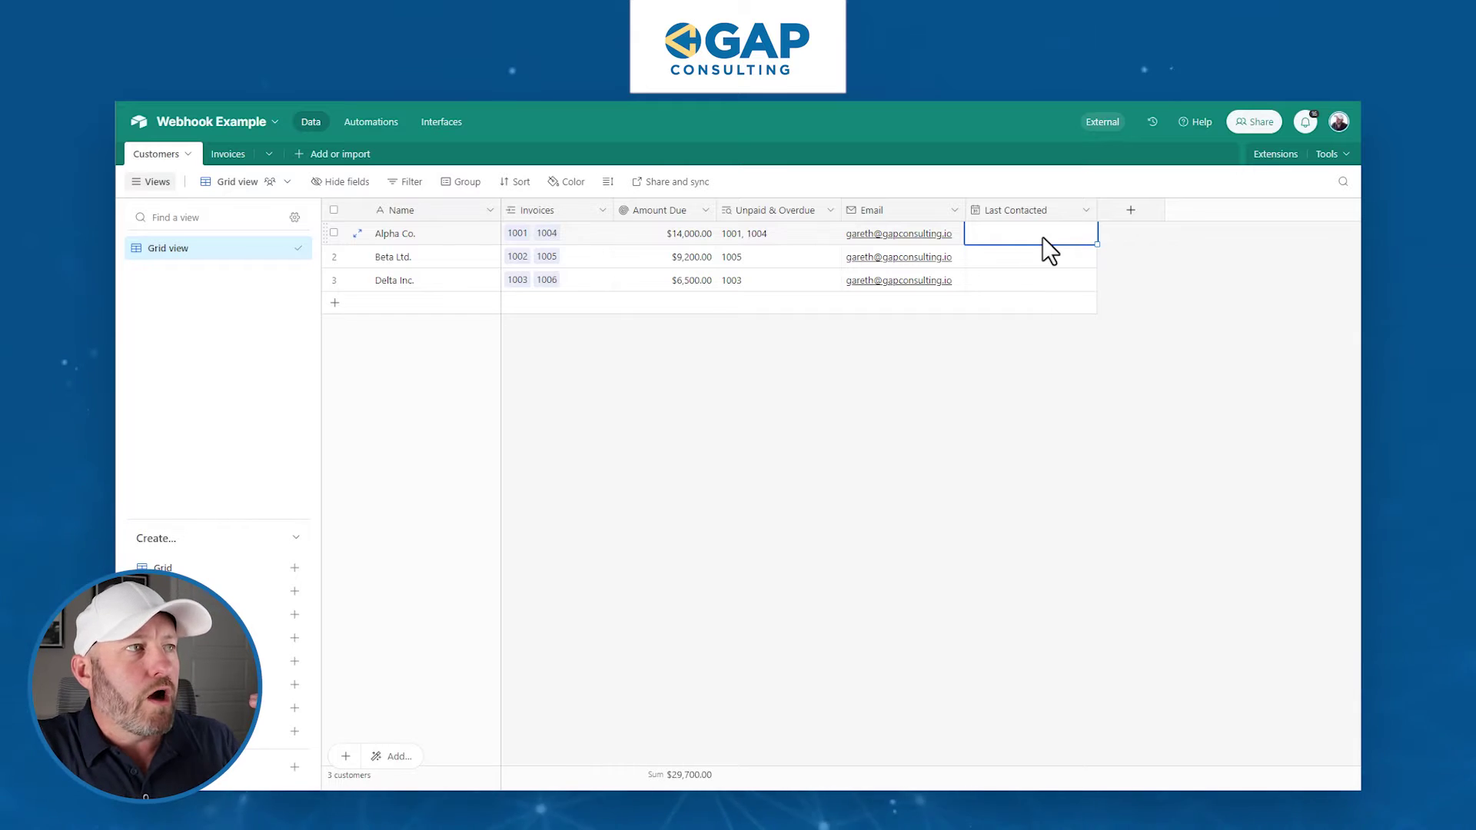
pyautogui.click(641, 235)
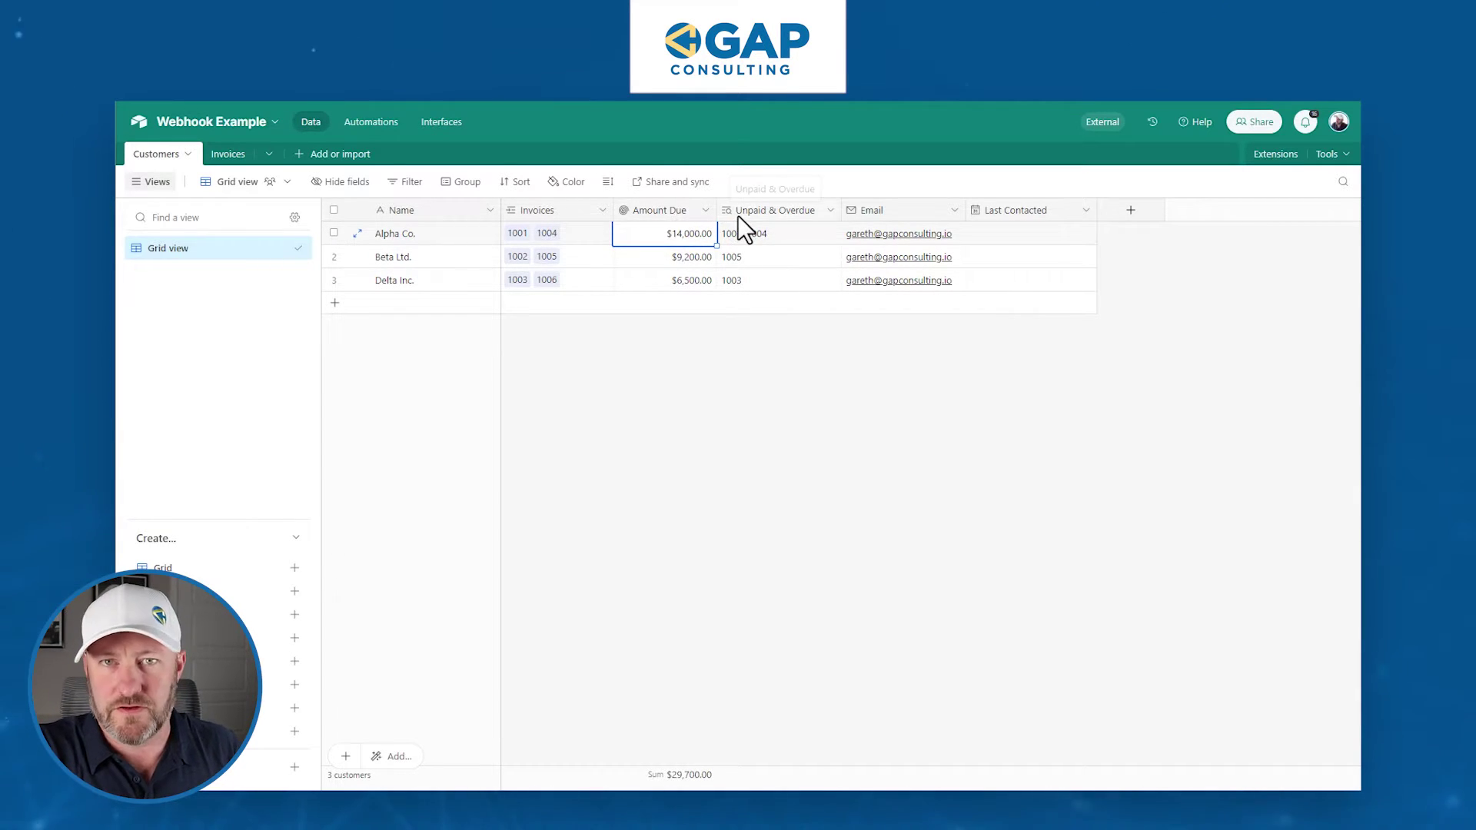
pyautogui.doubleClick(666, 212)
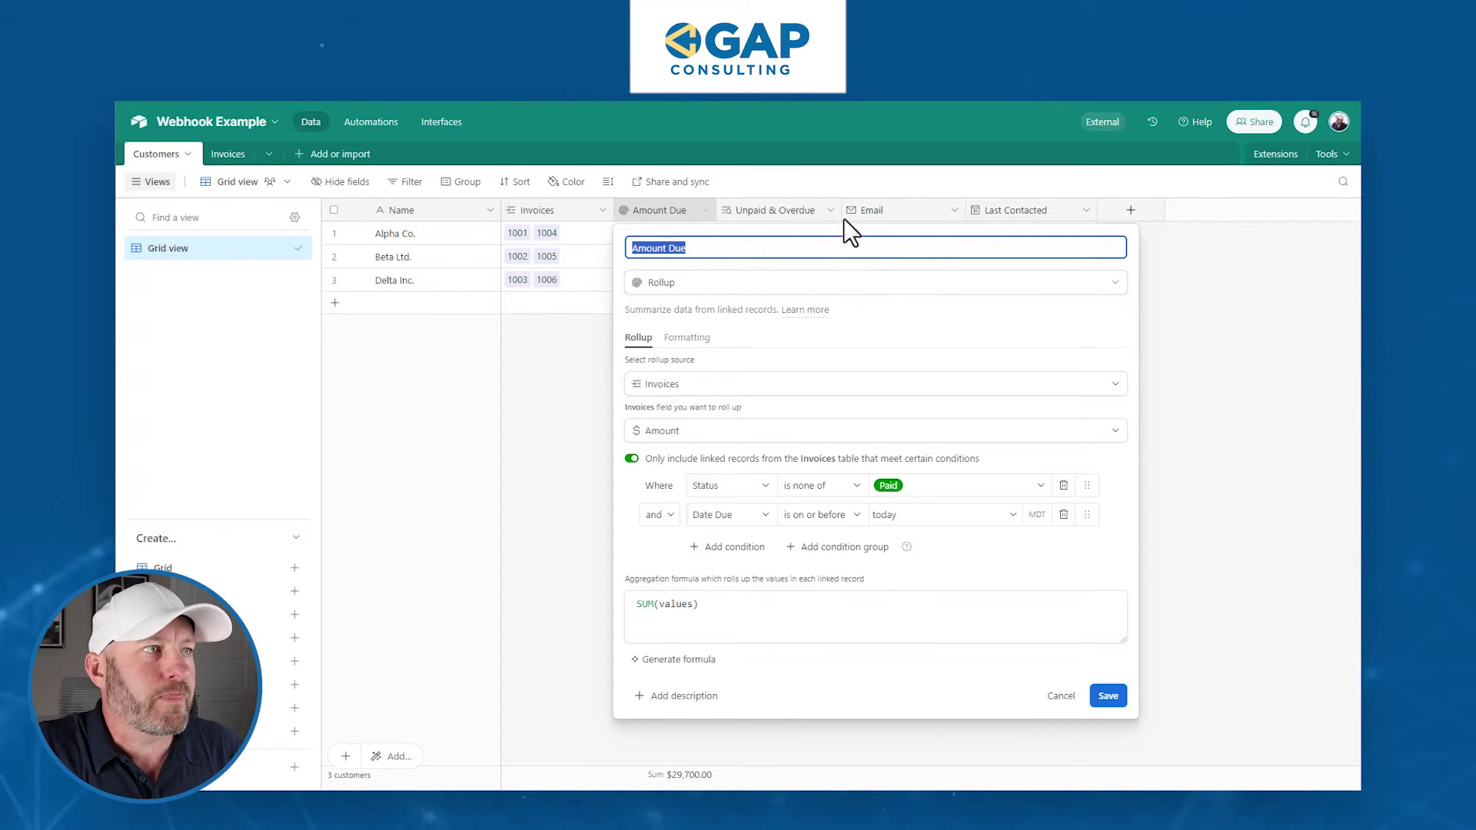
pyautogui.press('Return')
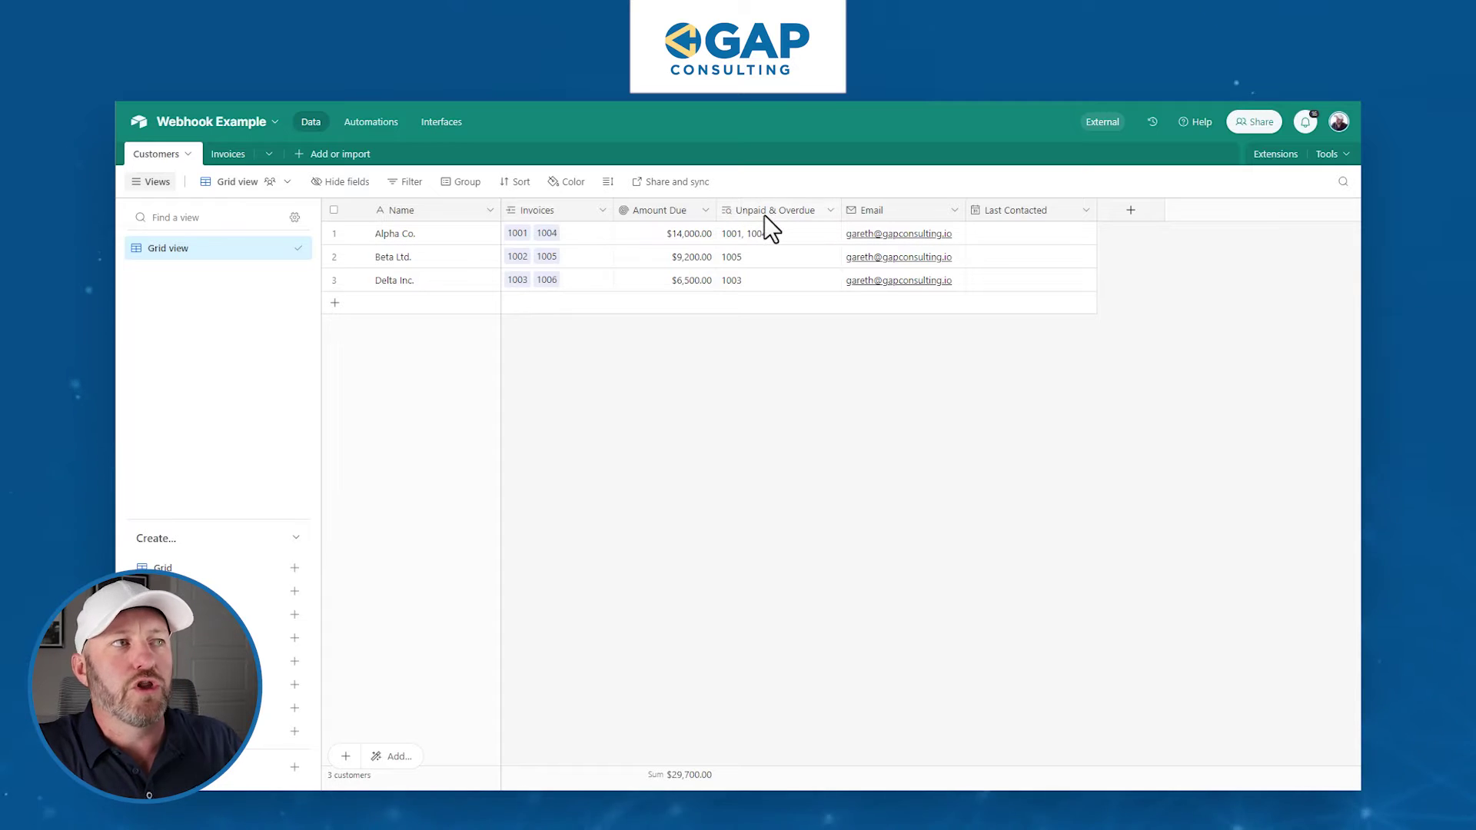
pyautogui.doubleClick(764, 214)
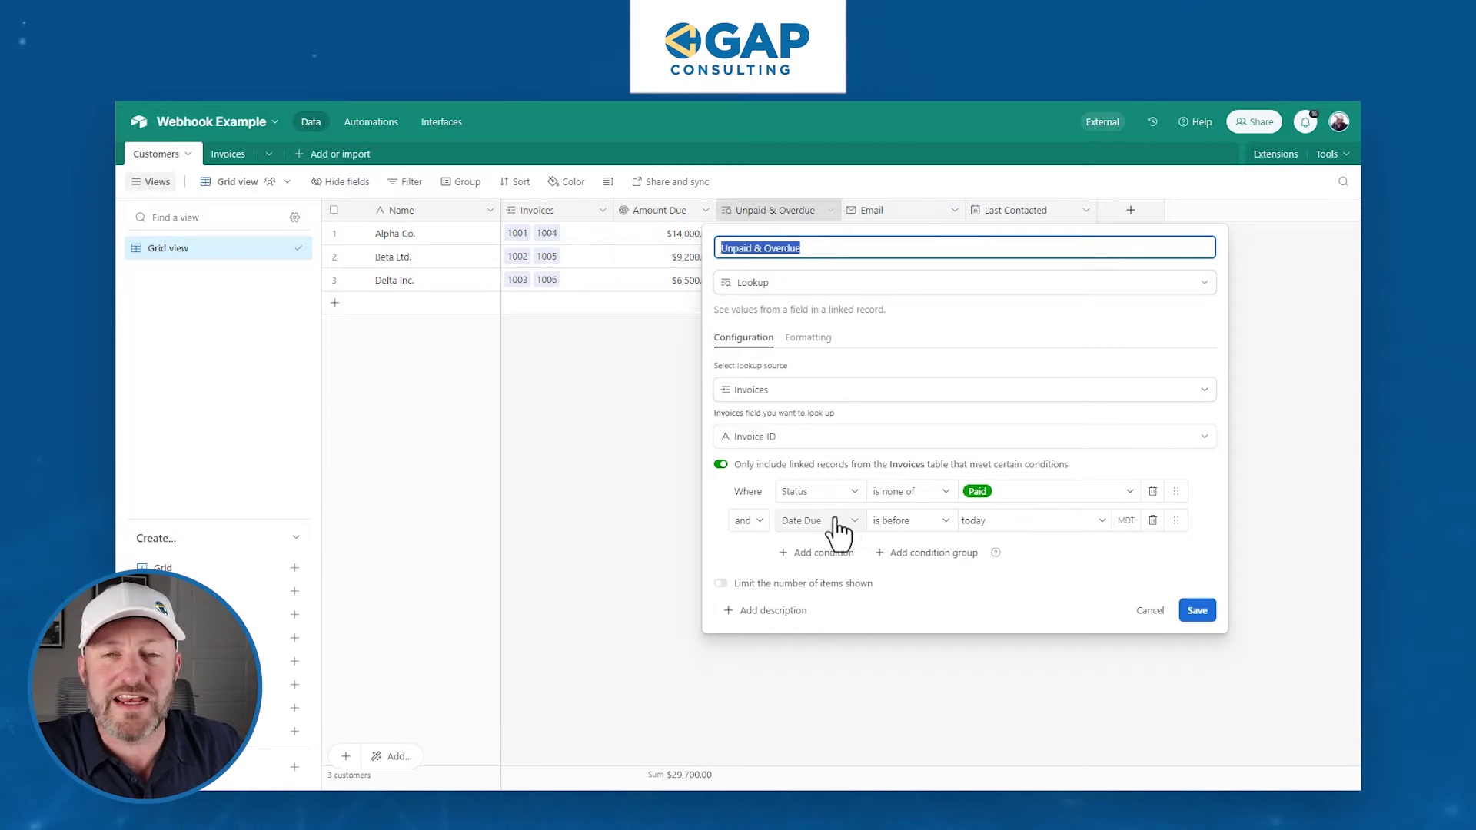
# - Change the Unpaid & Overdue Date Due condition to 'is on or before' today, save, and view Invoices
pyautogui.click(910, 529)
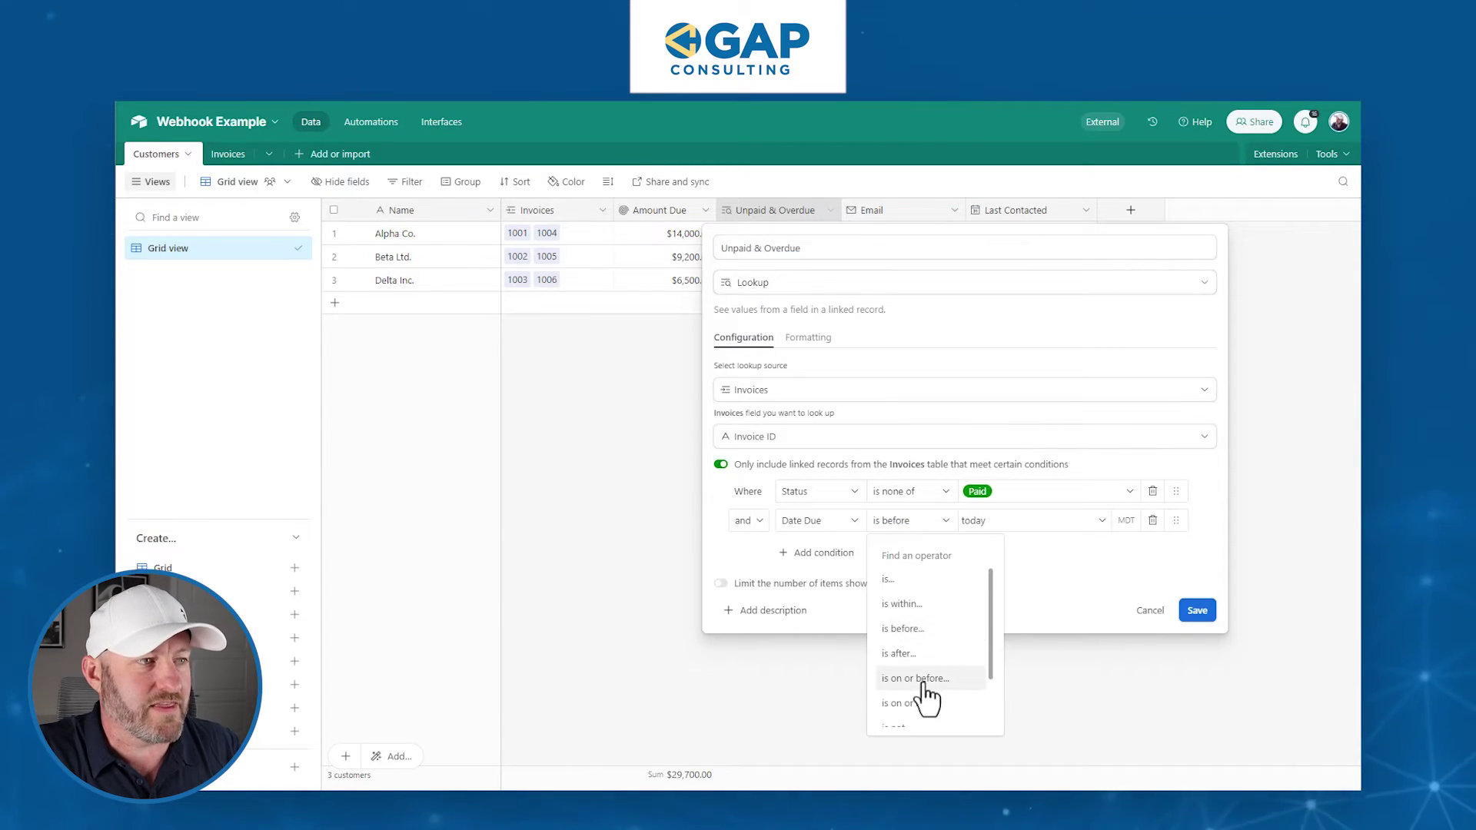
pyautogui.click(925, 684)
pyautogui.click(1196, 610)
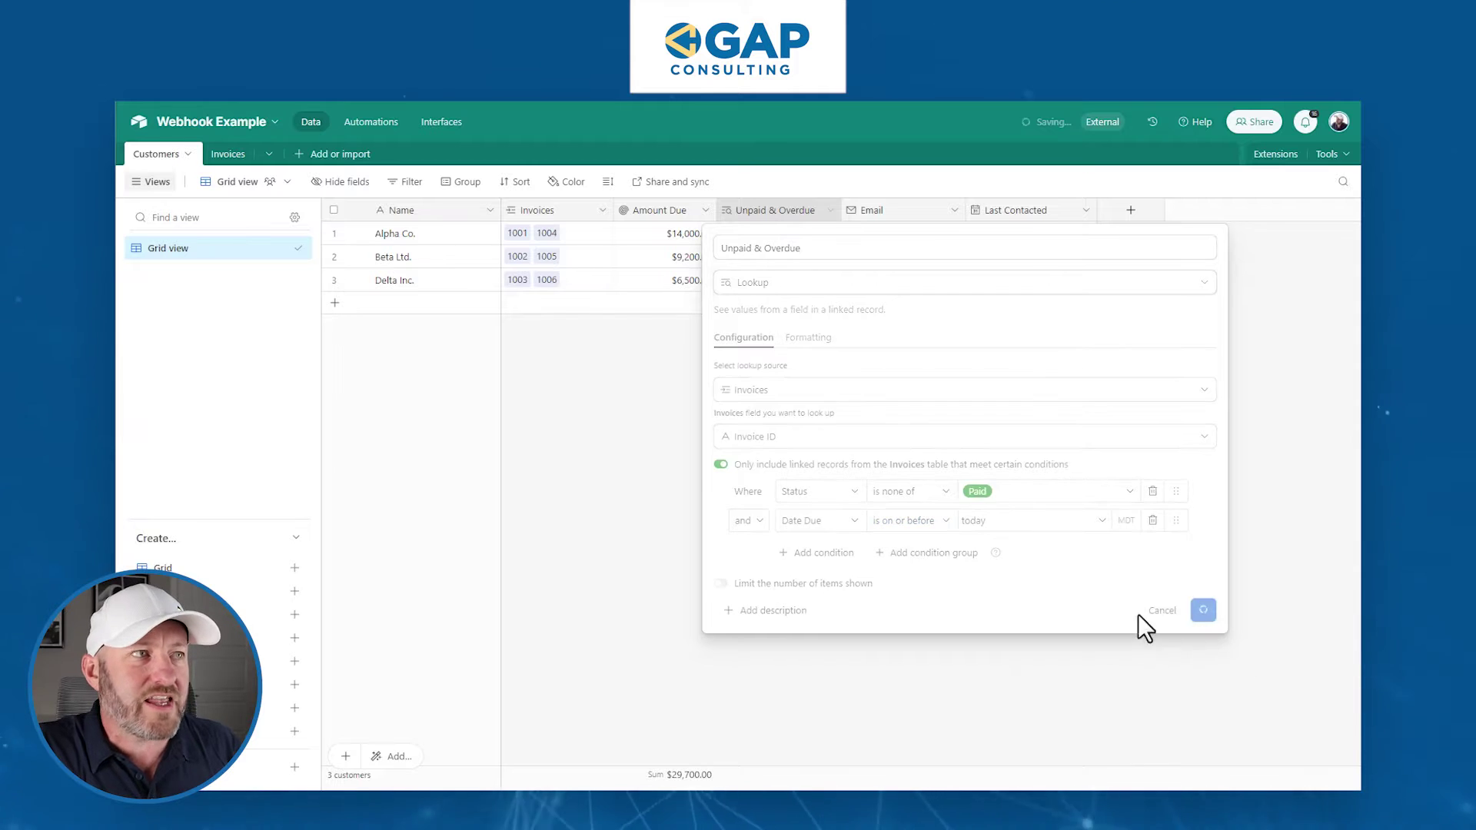
pyautogui.click(750, 236)
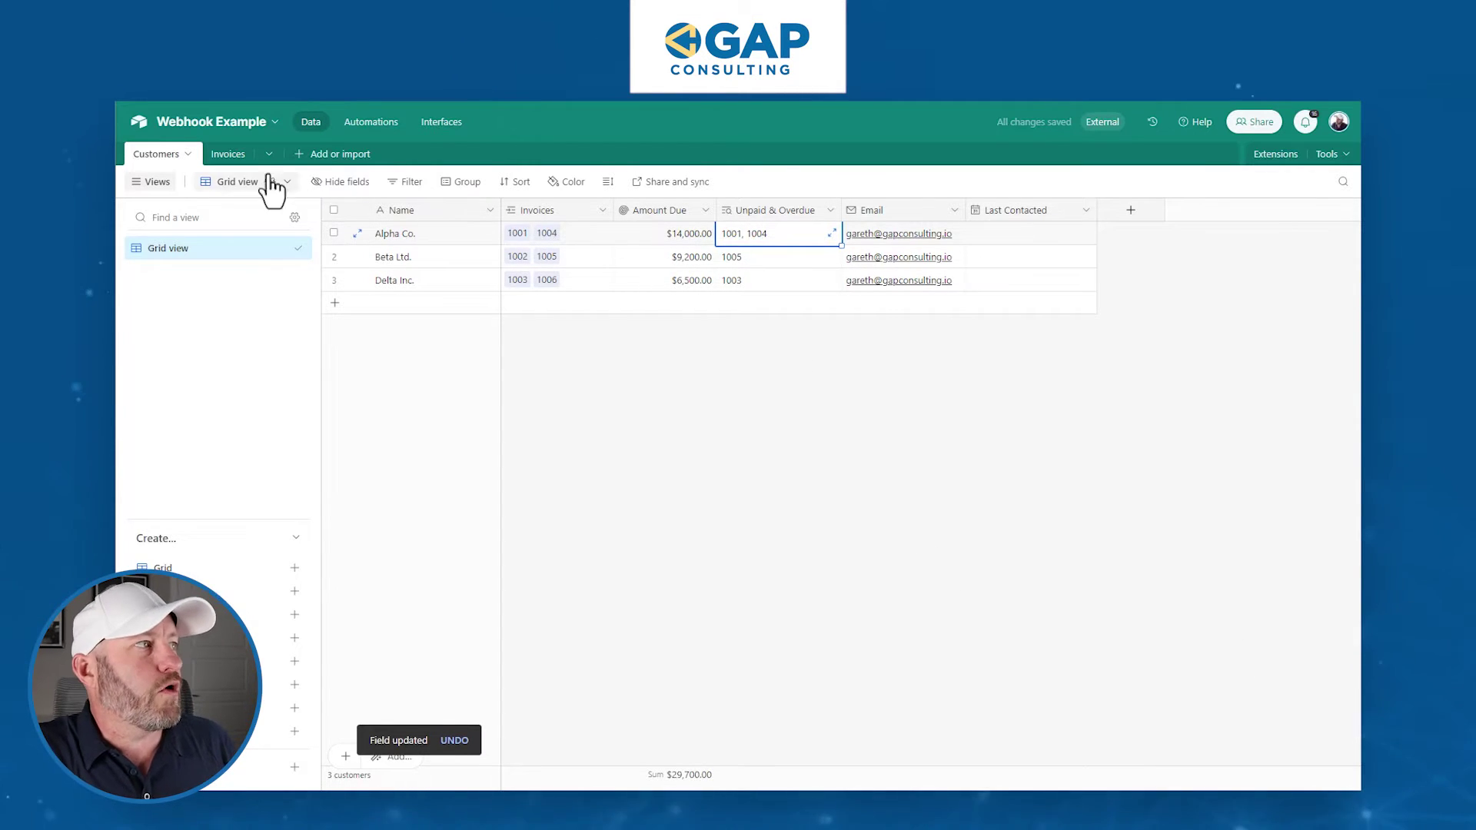
pyautogui.click(231, 155)
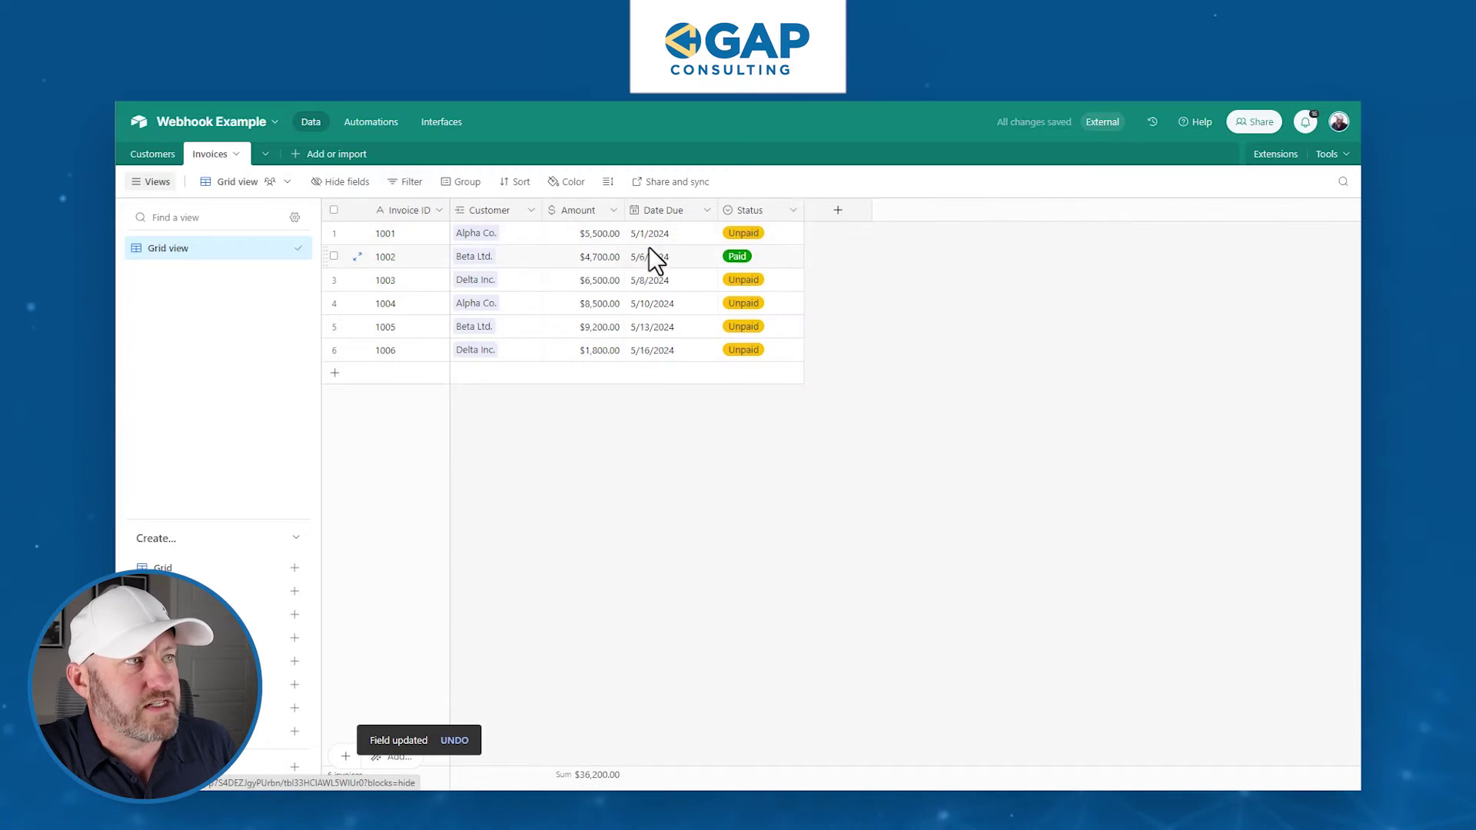
pyautogui.click(496, 212)
pyautogui.click(566, 567)
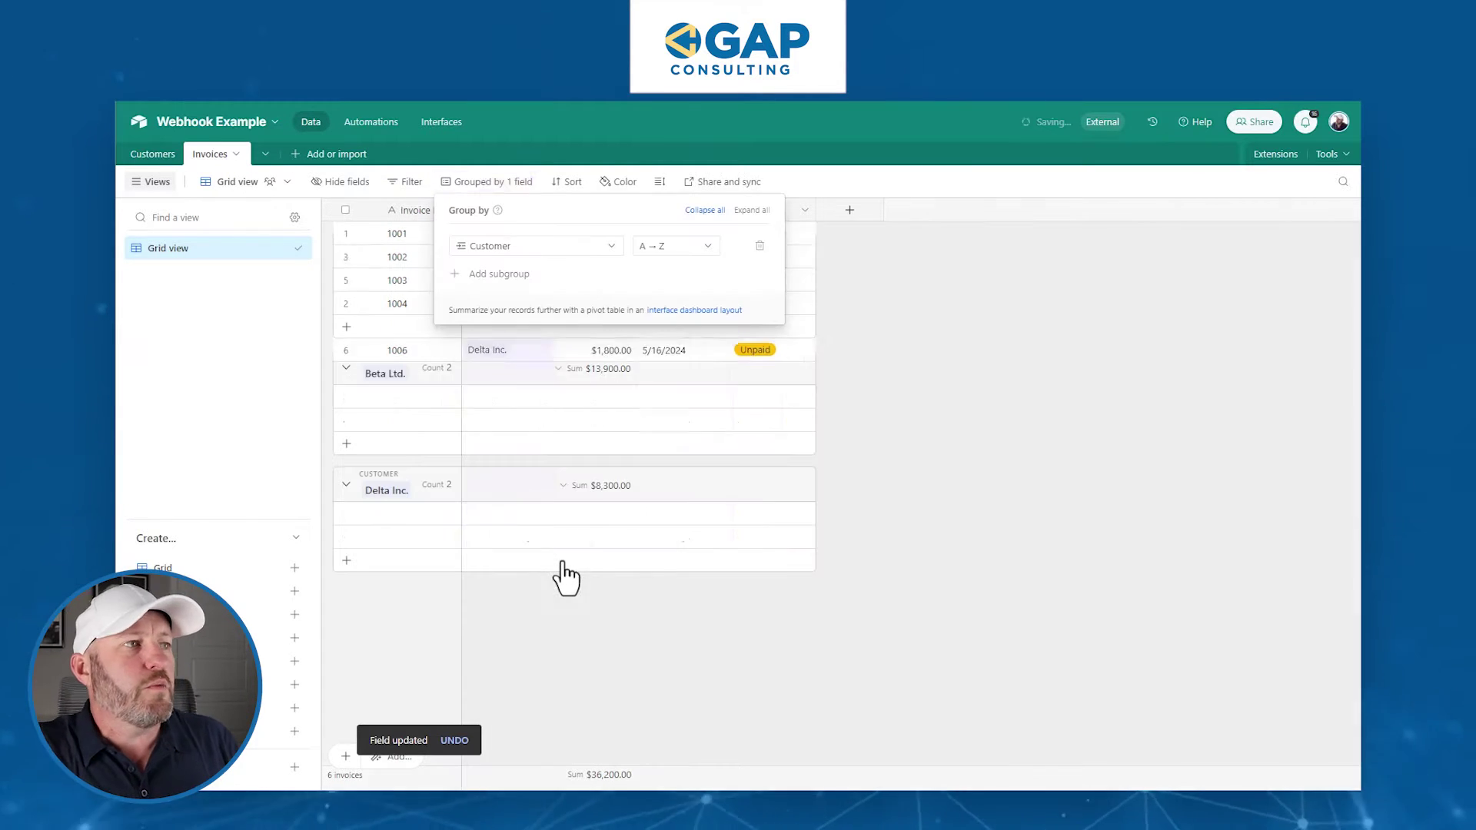
pyautogui.click(905, 498)
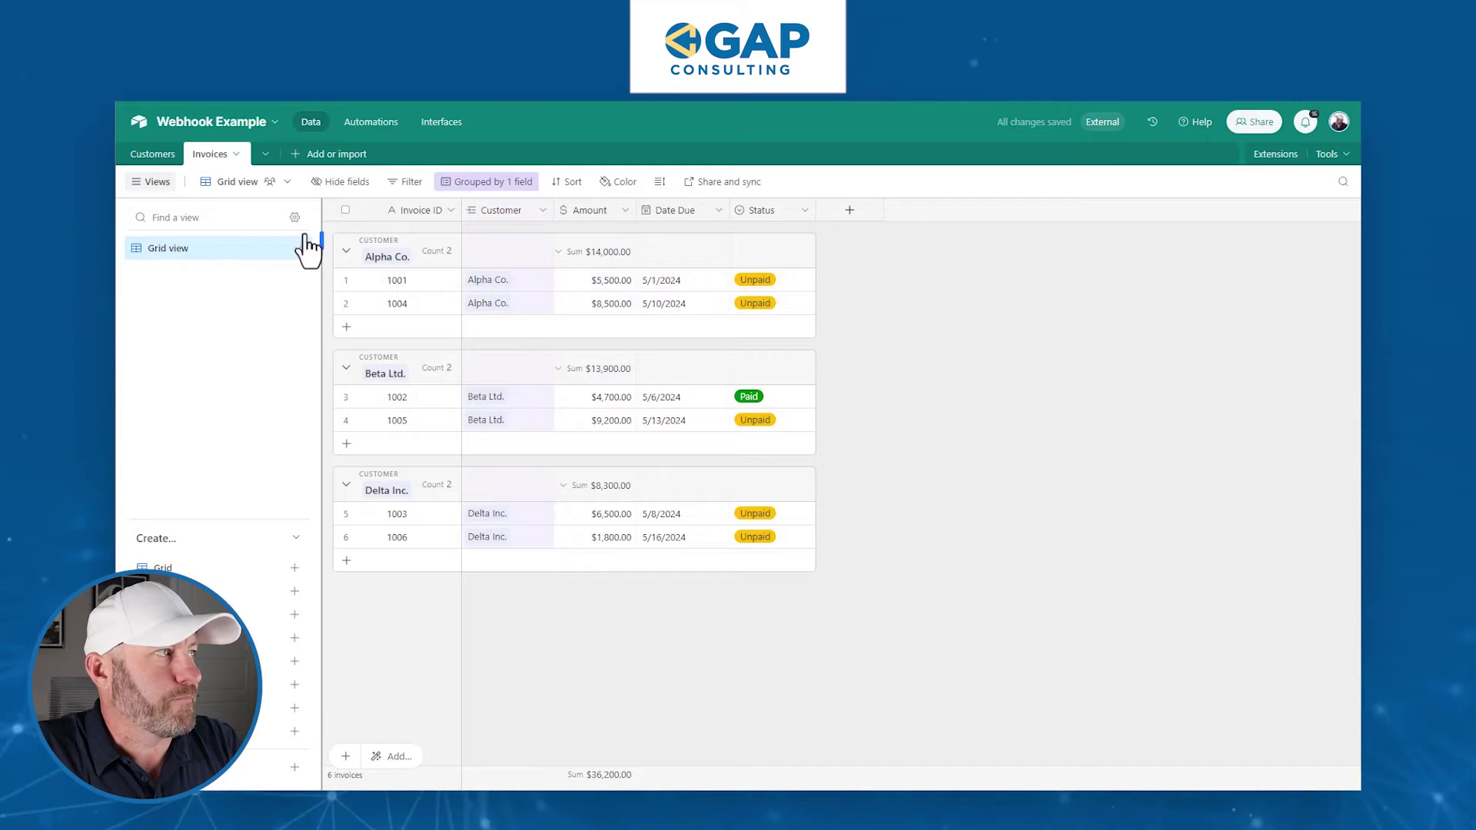
pyautogui.click(151, 153)
pyautogui.click(753, 240)
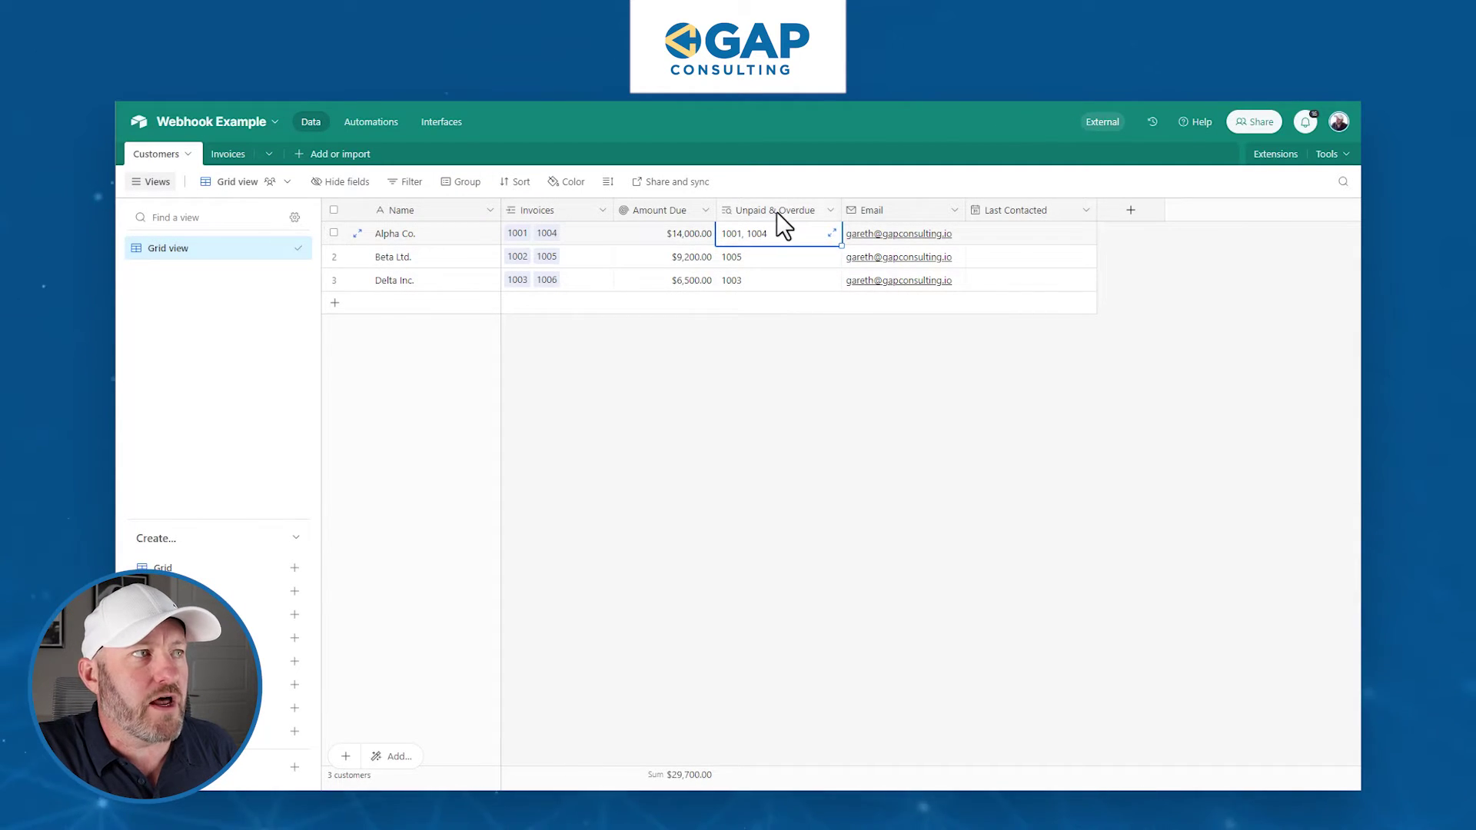
pyautogui.click(773, 211)
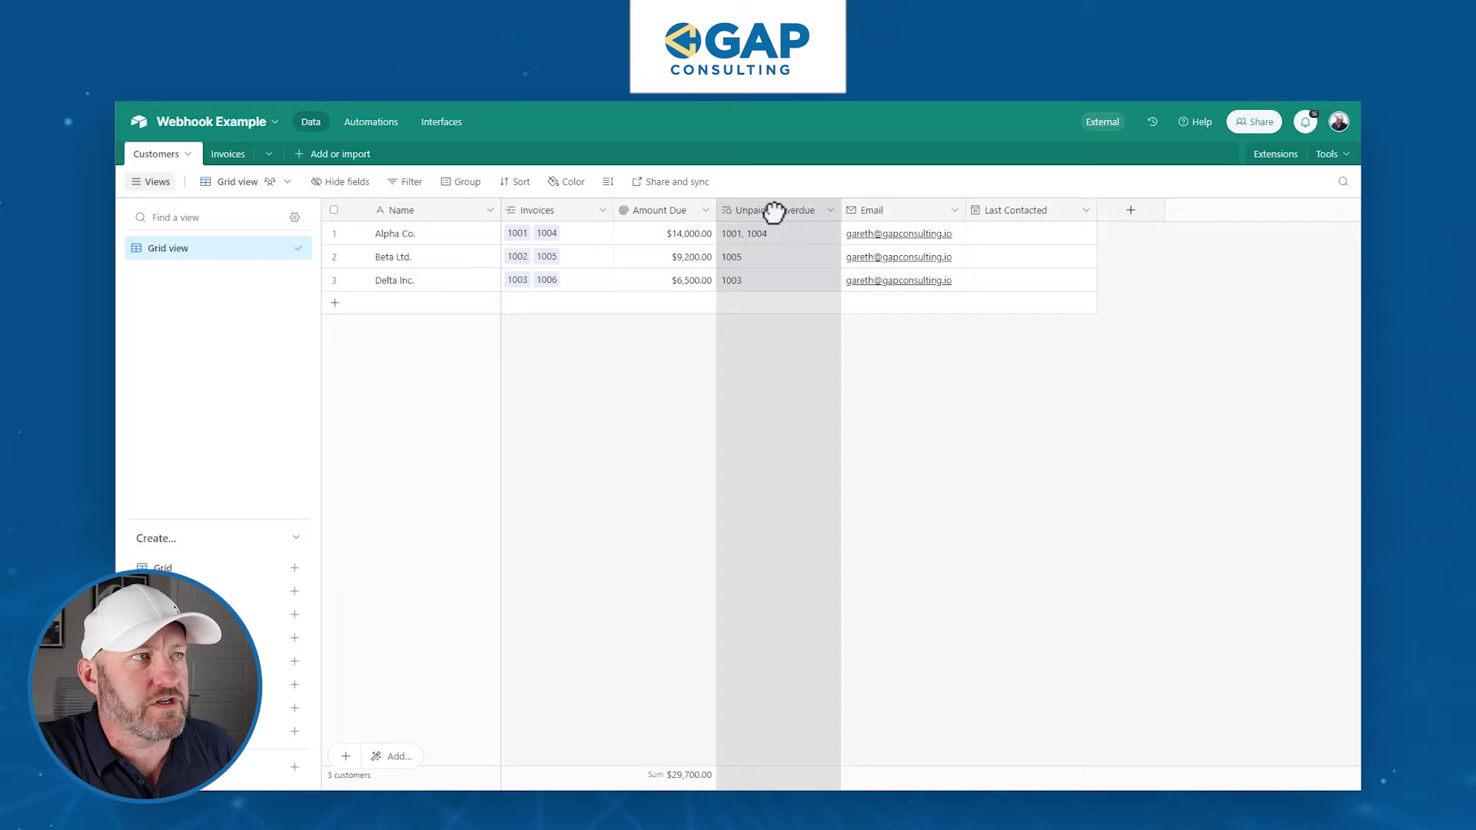
pyautogui.click(666, 235)
pyautogui.click(658, 213)
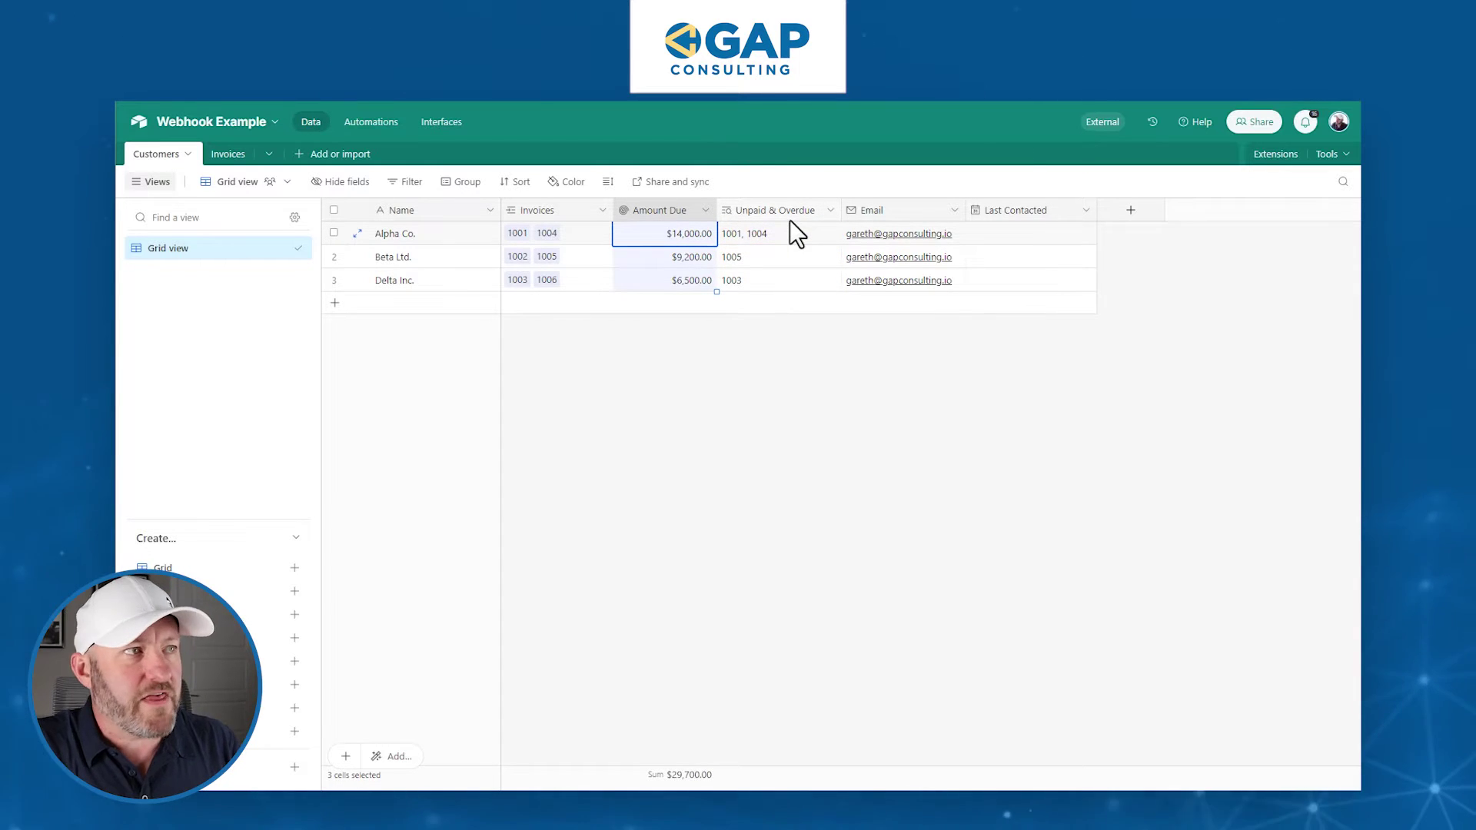
pyautogui.click(749, 261)
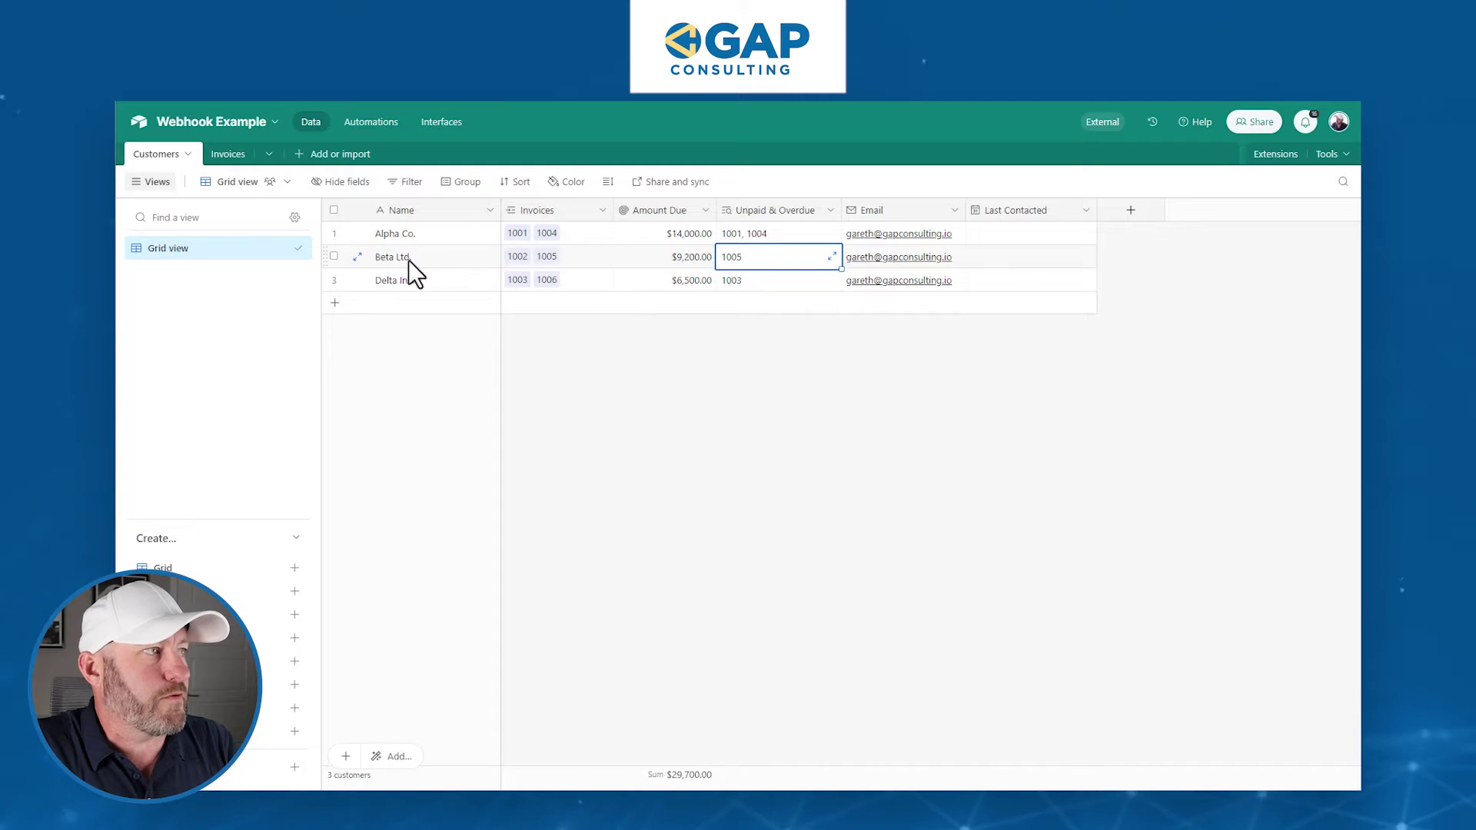
pyautogui.click(547, 259)
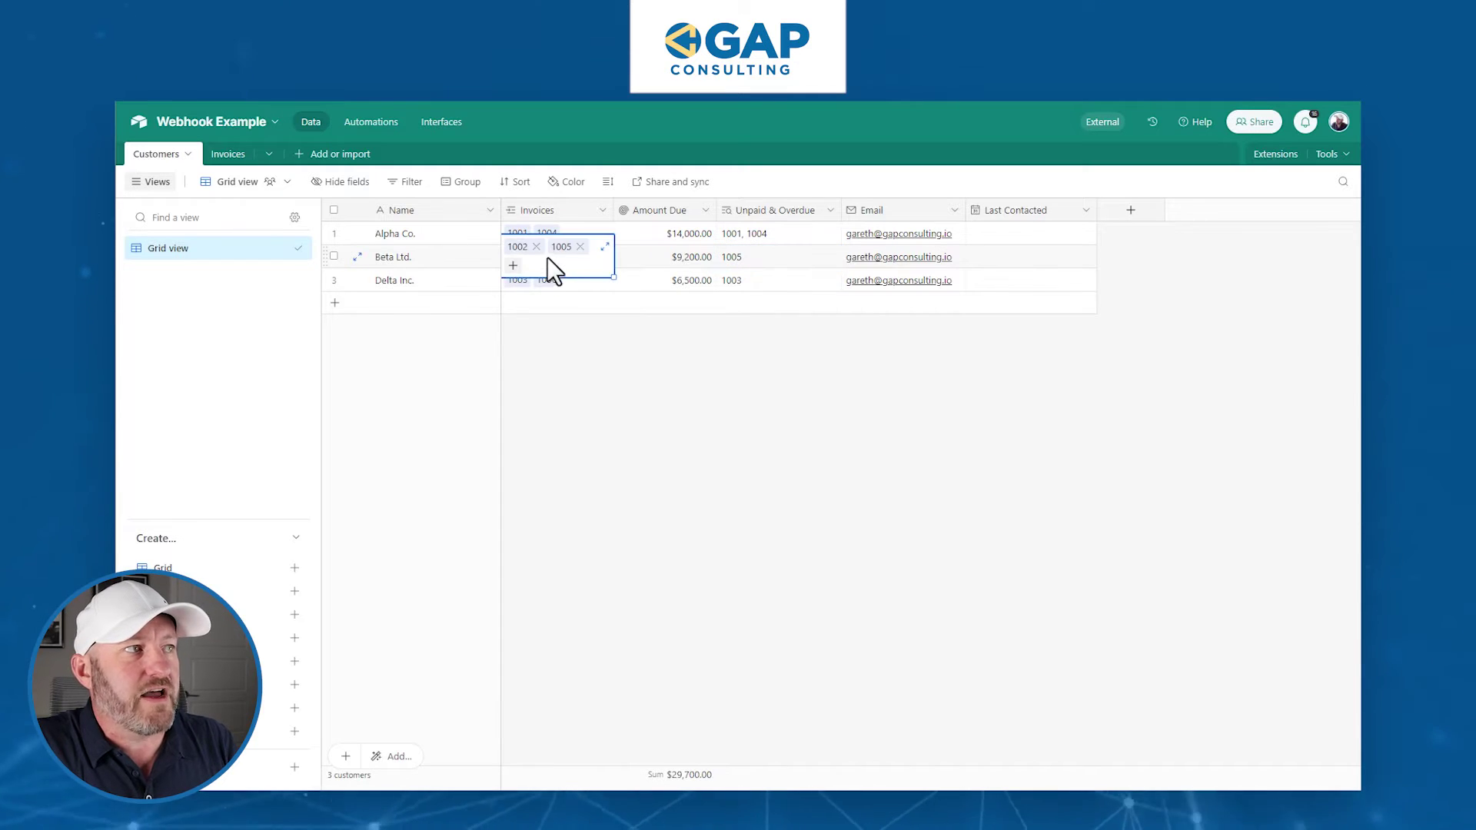
pyautogui.click(548, 256)
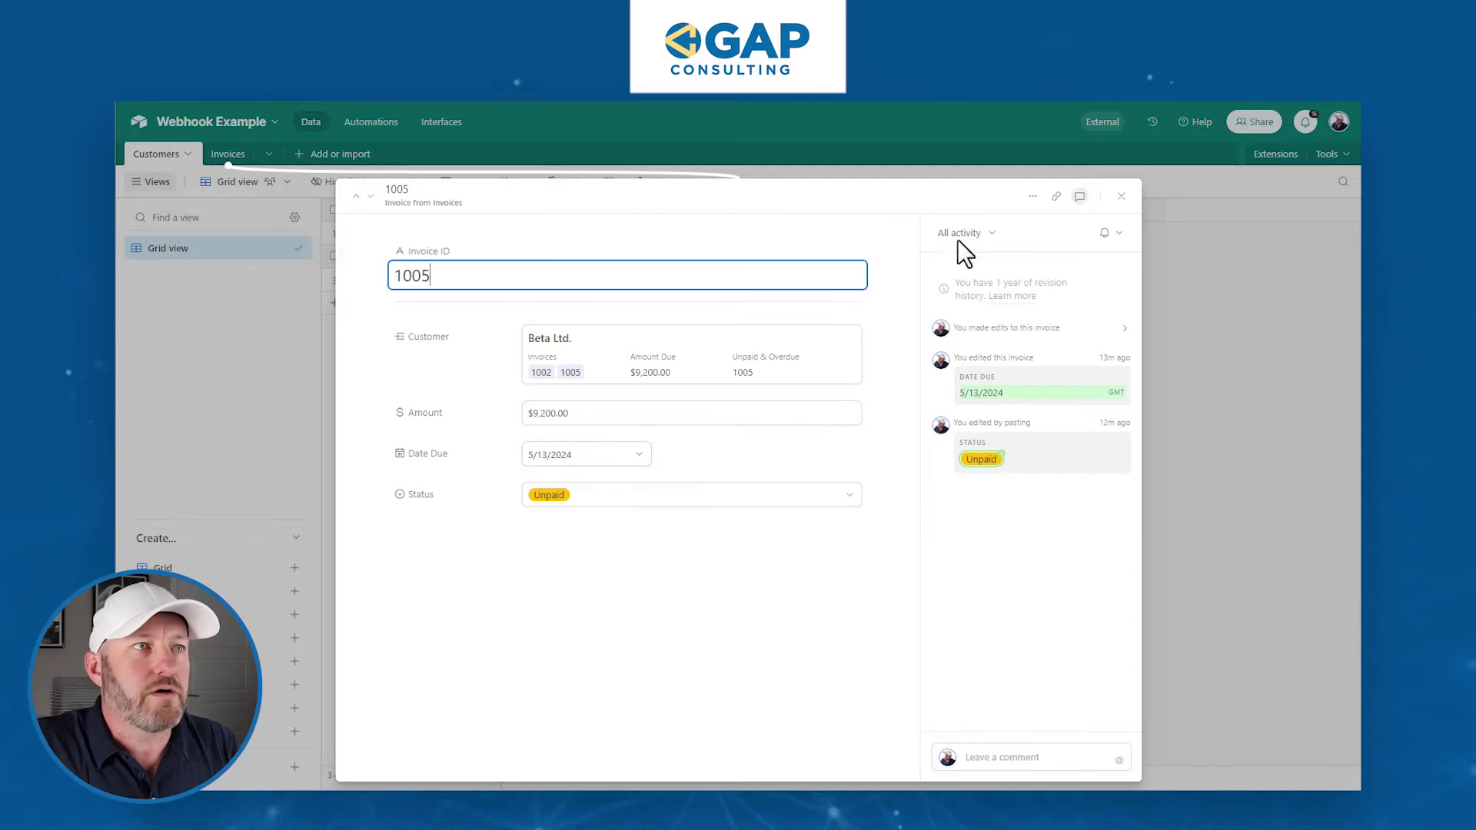
pyautogui.click(1120, 196)
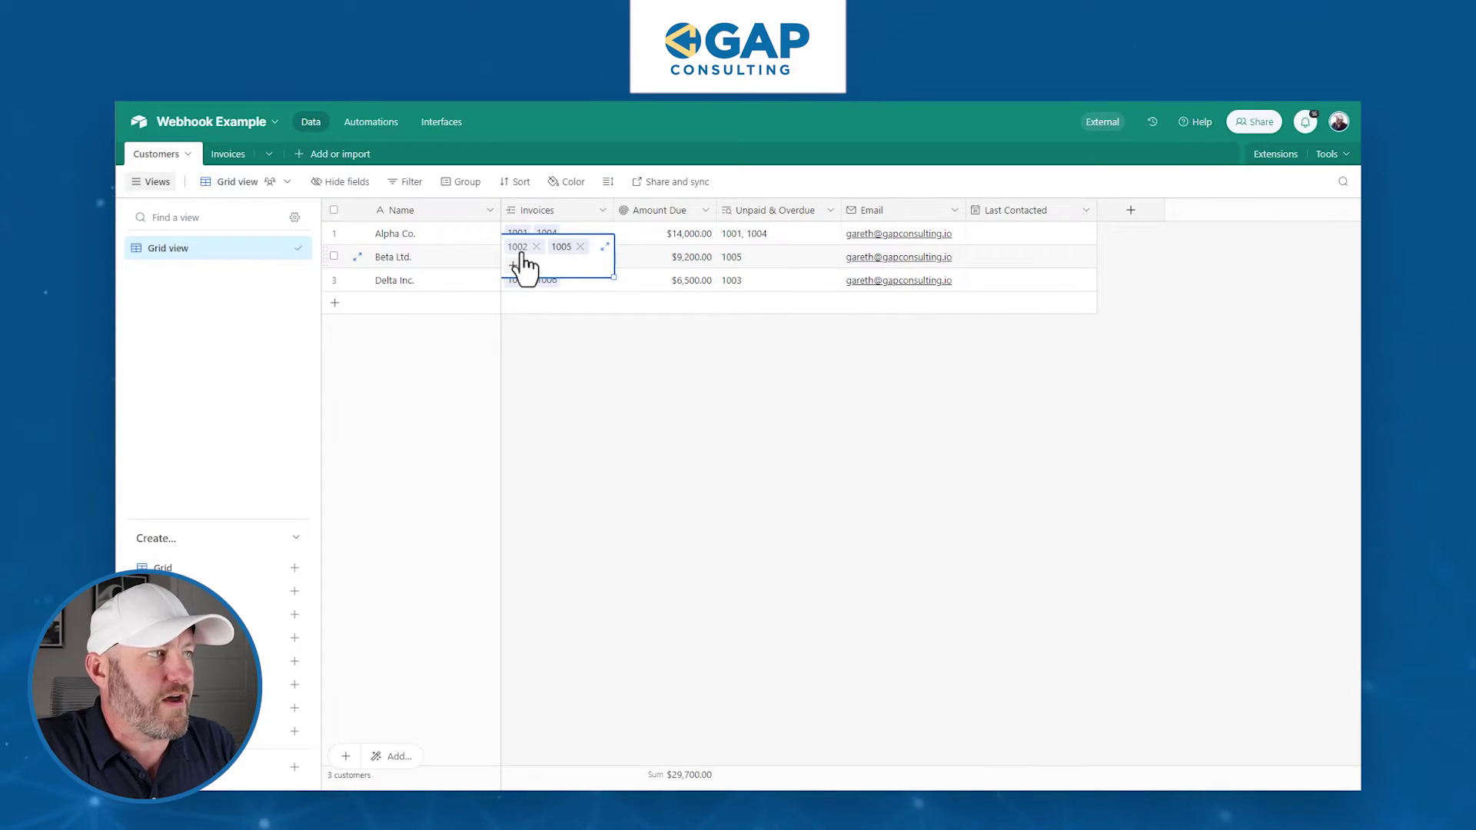
pyautogui.click(519, 247)
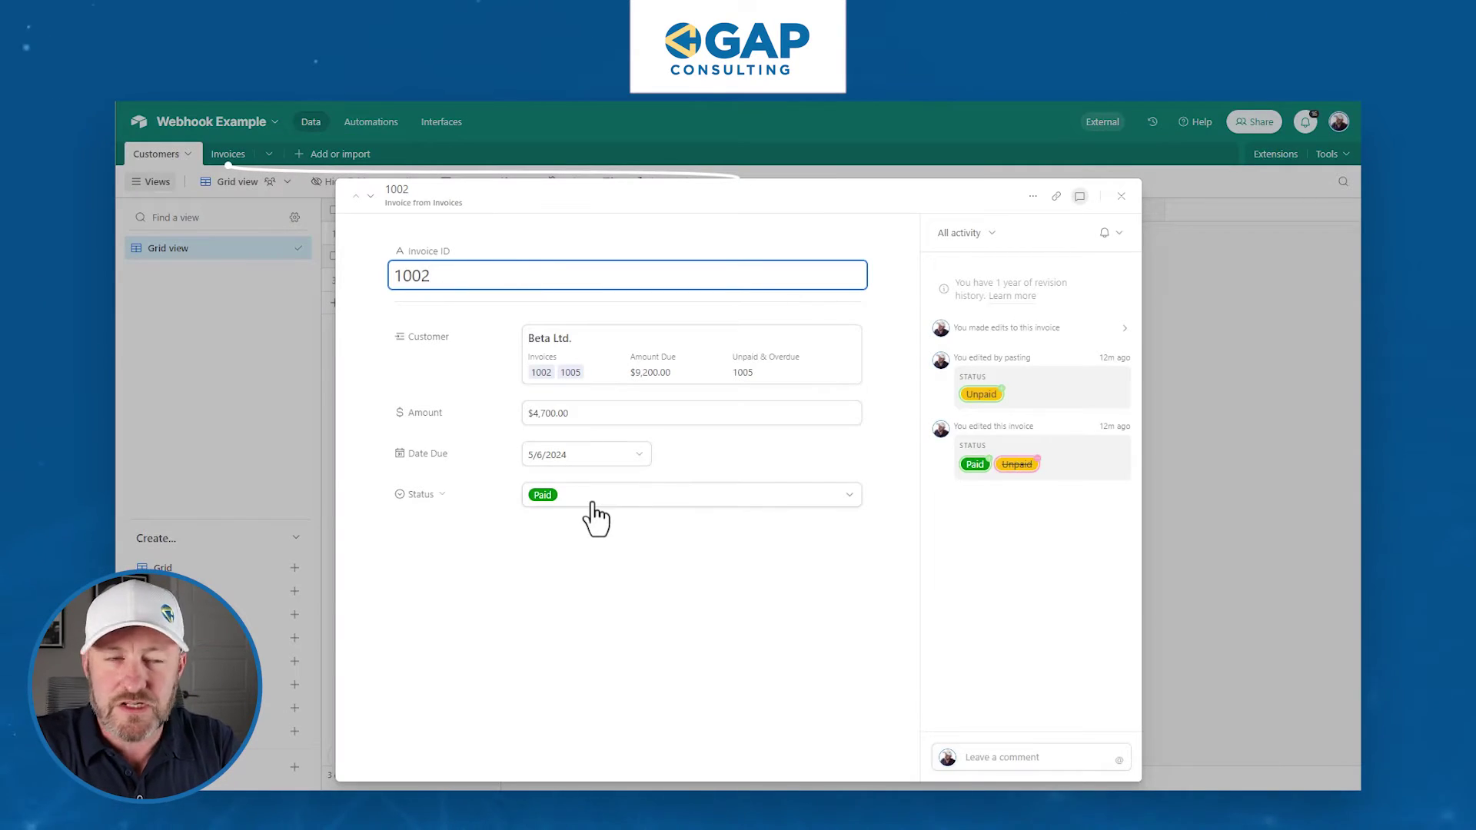
pyautogui.click(1119, 199)
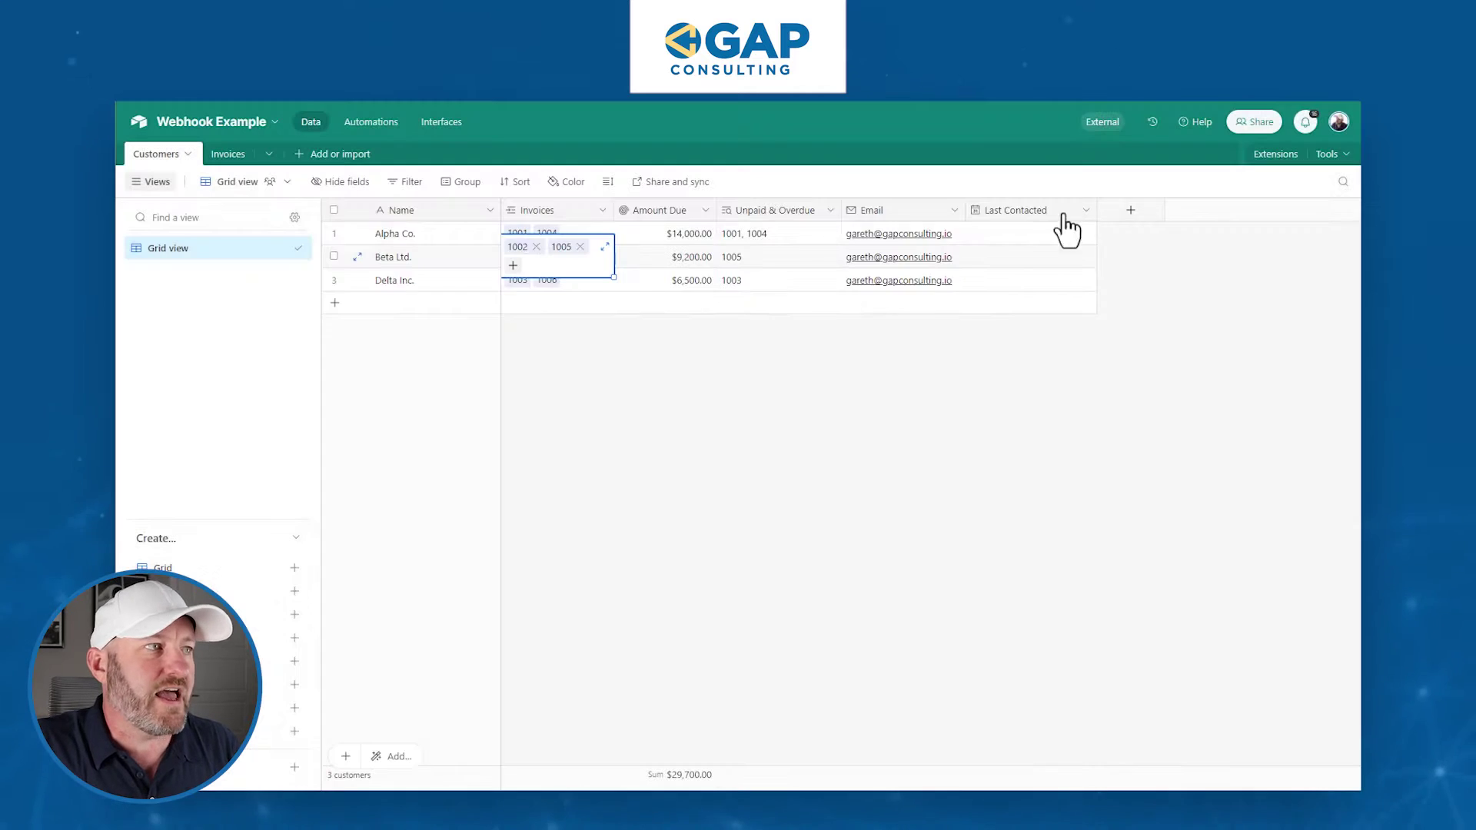
pyautogui.click(650, 255)
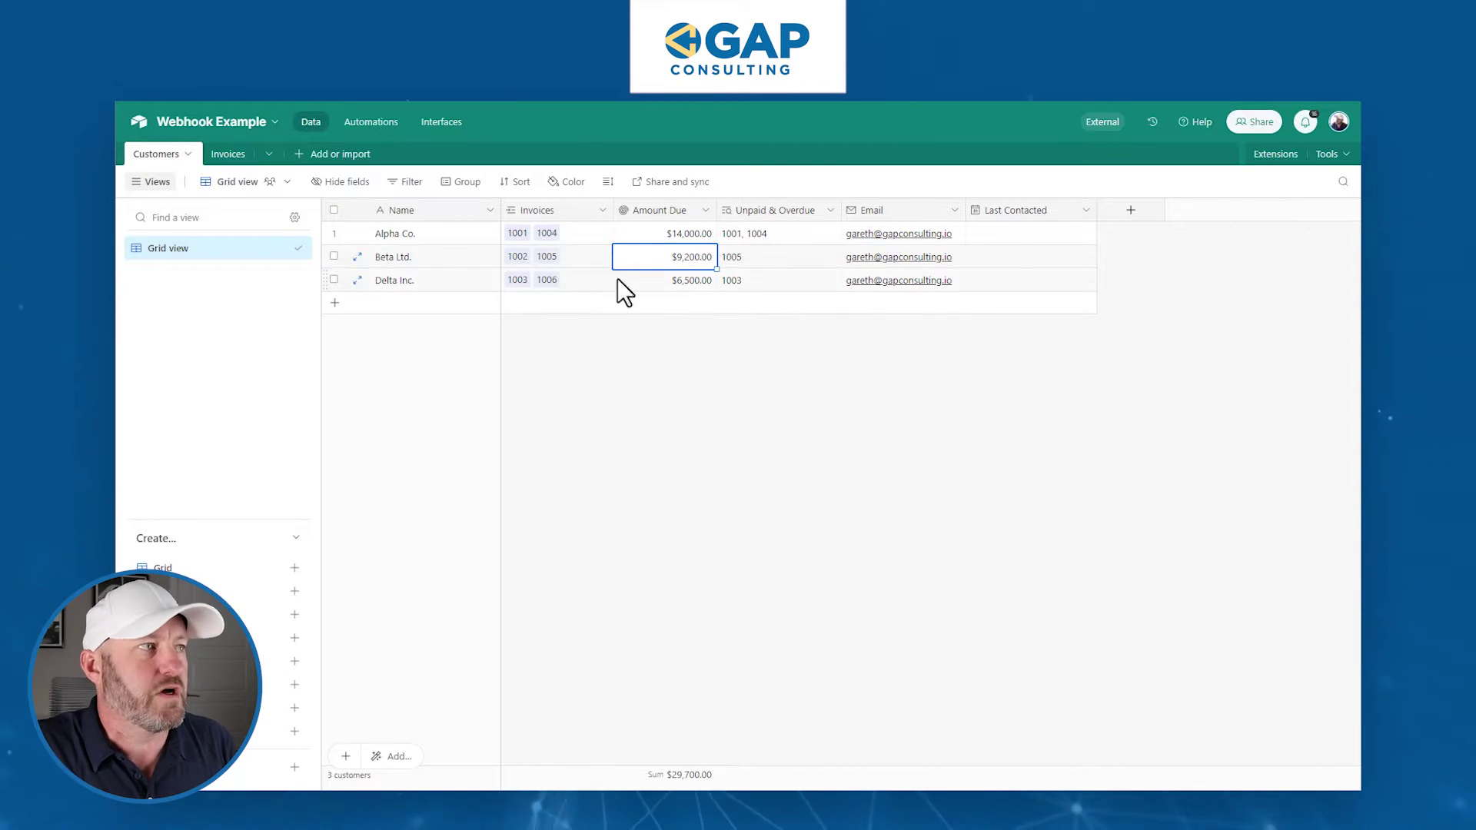
pyautogui.click(582, 281)
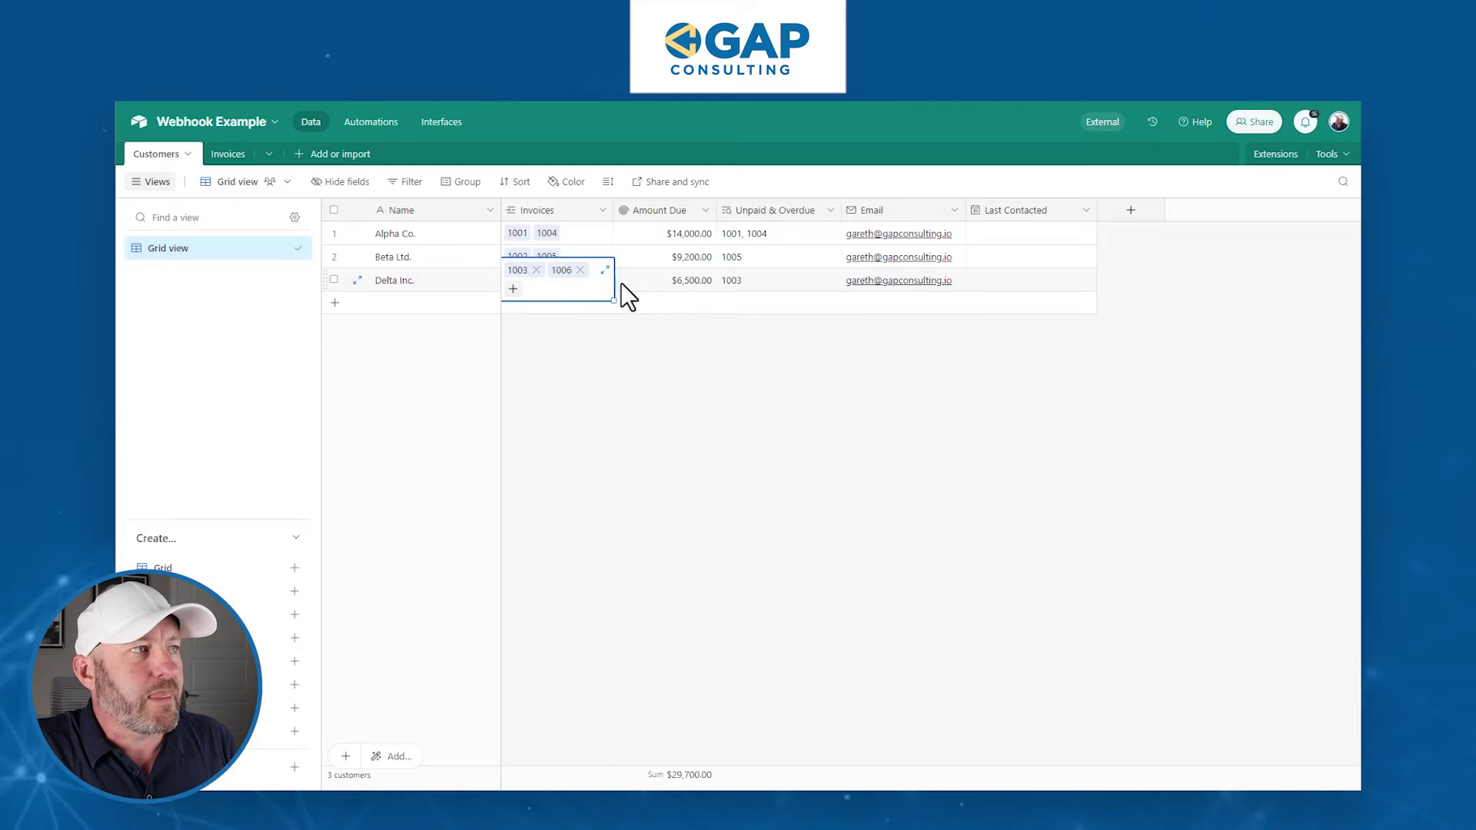
pyautogui.click(562, 270)
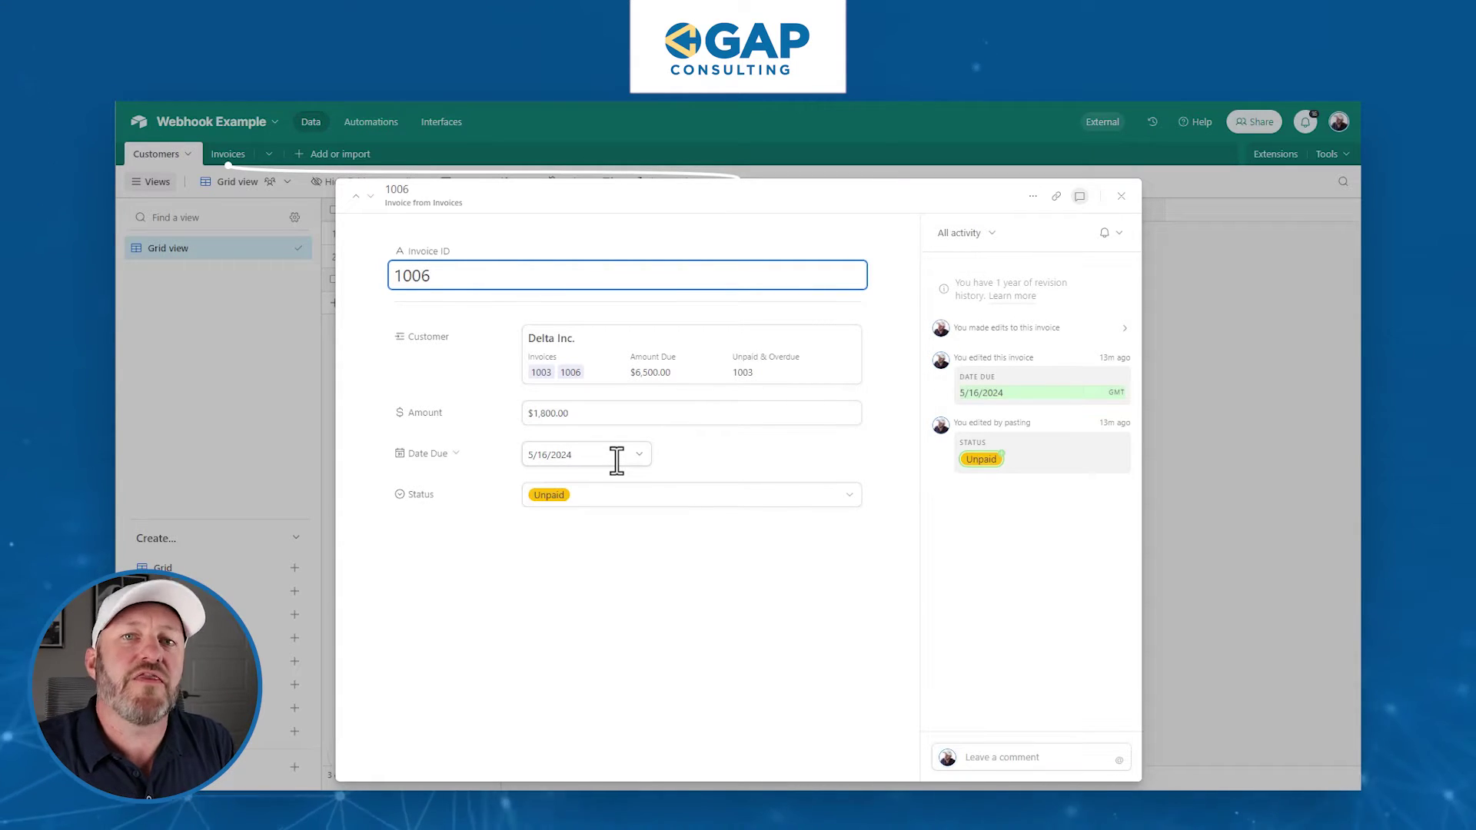
pyautogui.click(1120, 196)
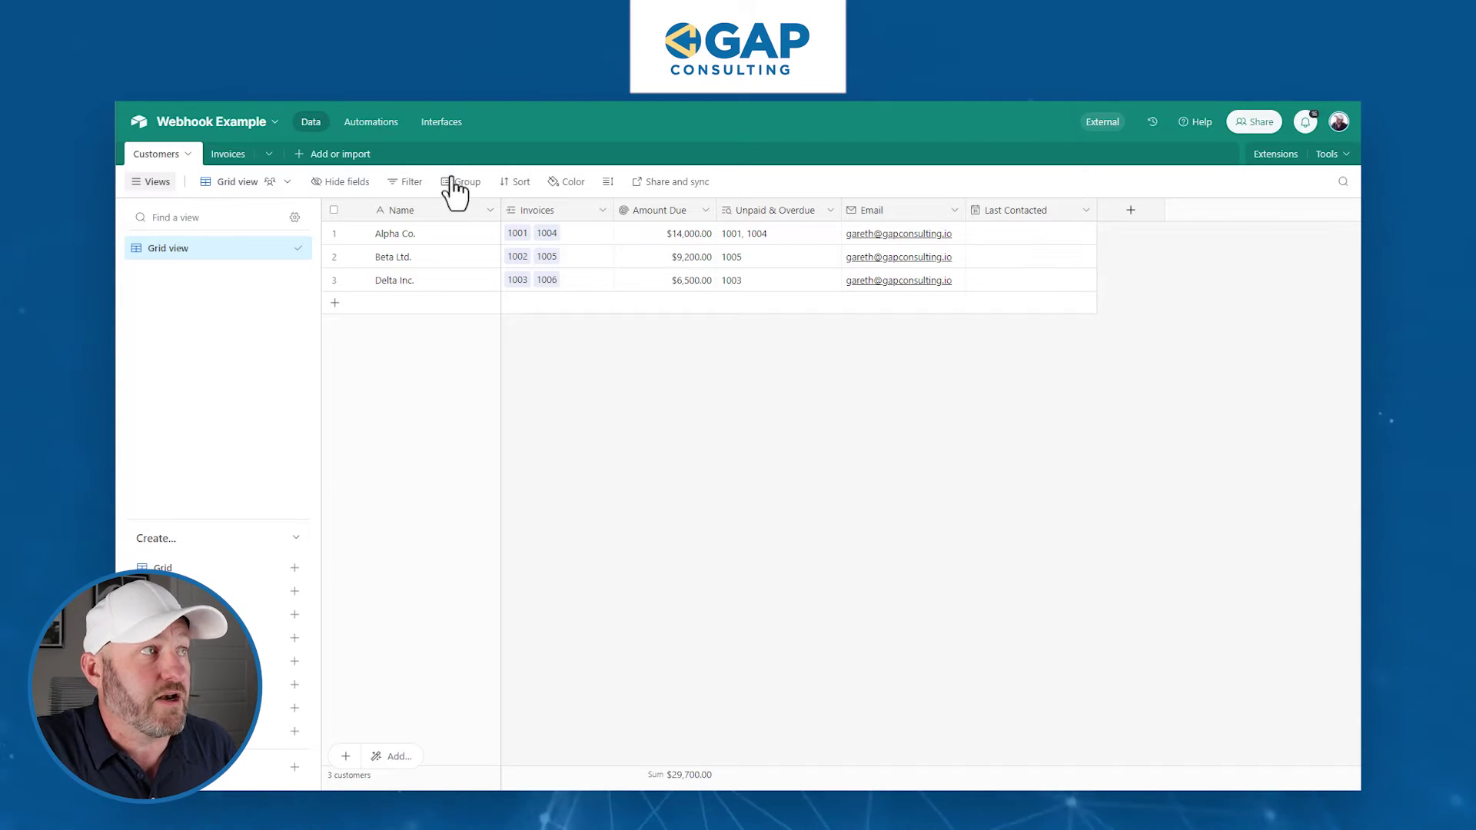
# - Switch to Interfaces to edit the Customers interface page
pyautogui.click(440, 123)
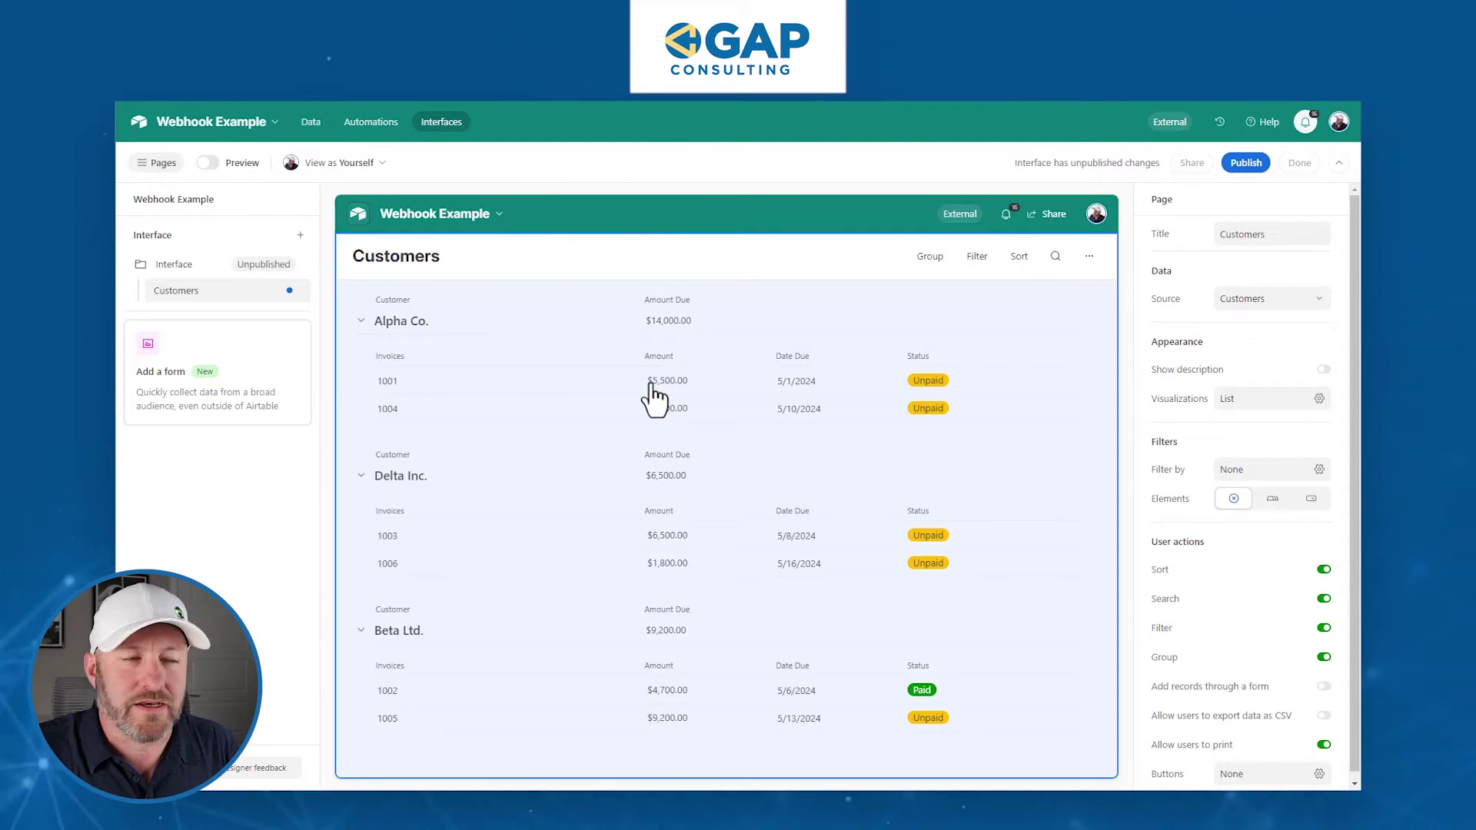
# - Add the hidden Last Contacted field to the customer rows of the interface list
pyautogui.click(420, 338)
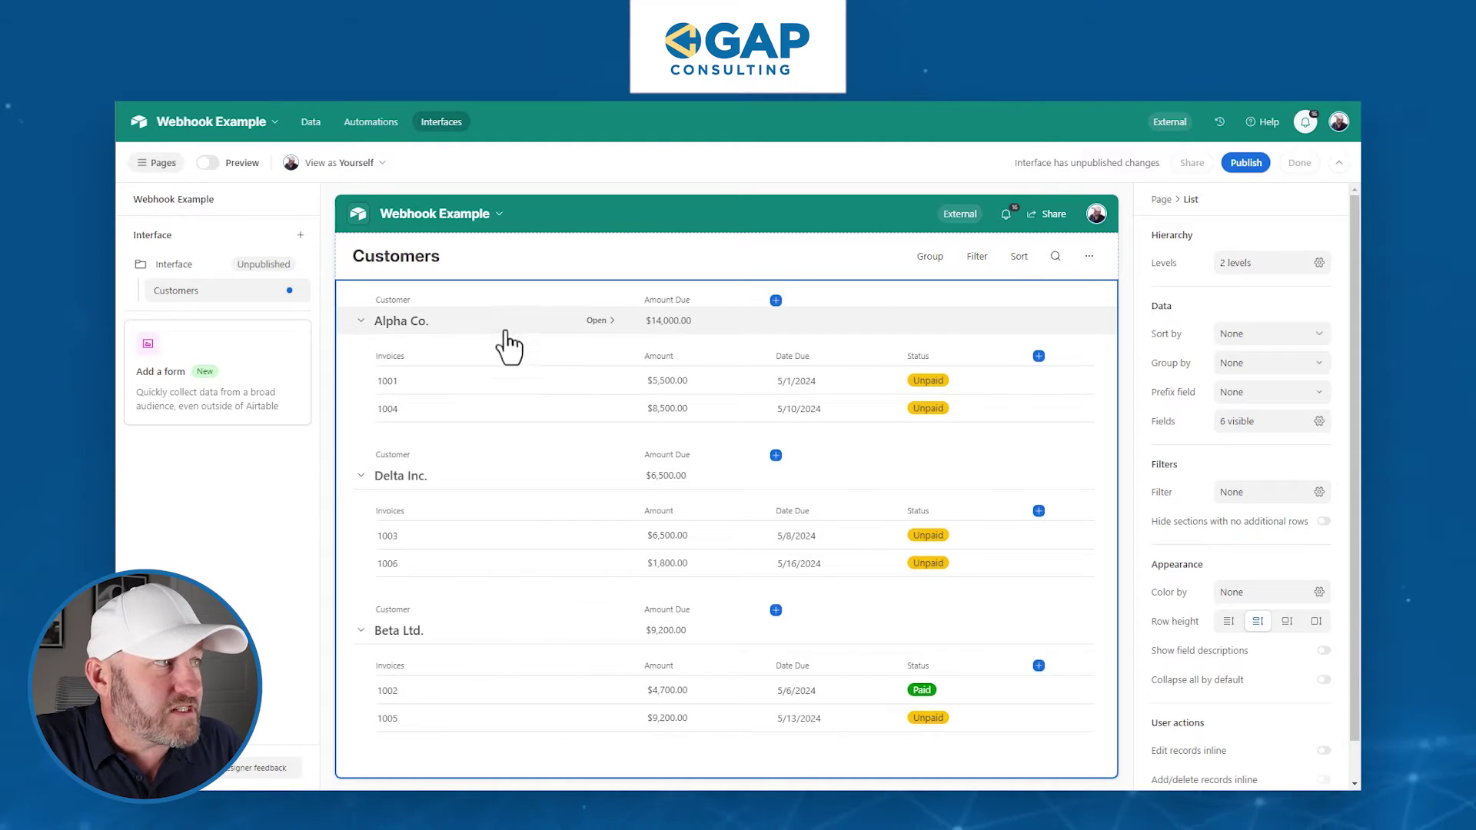
pyautogui.click(776, 456)
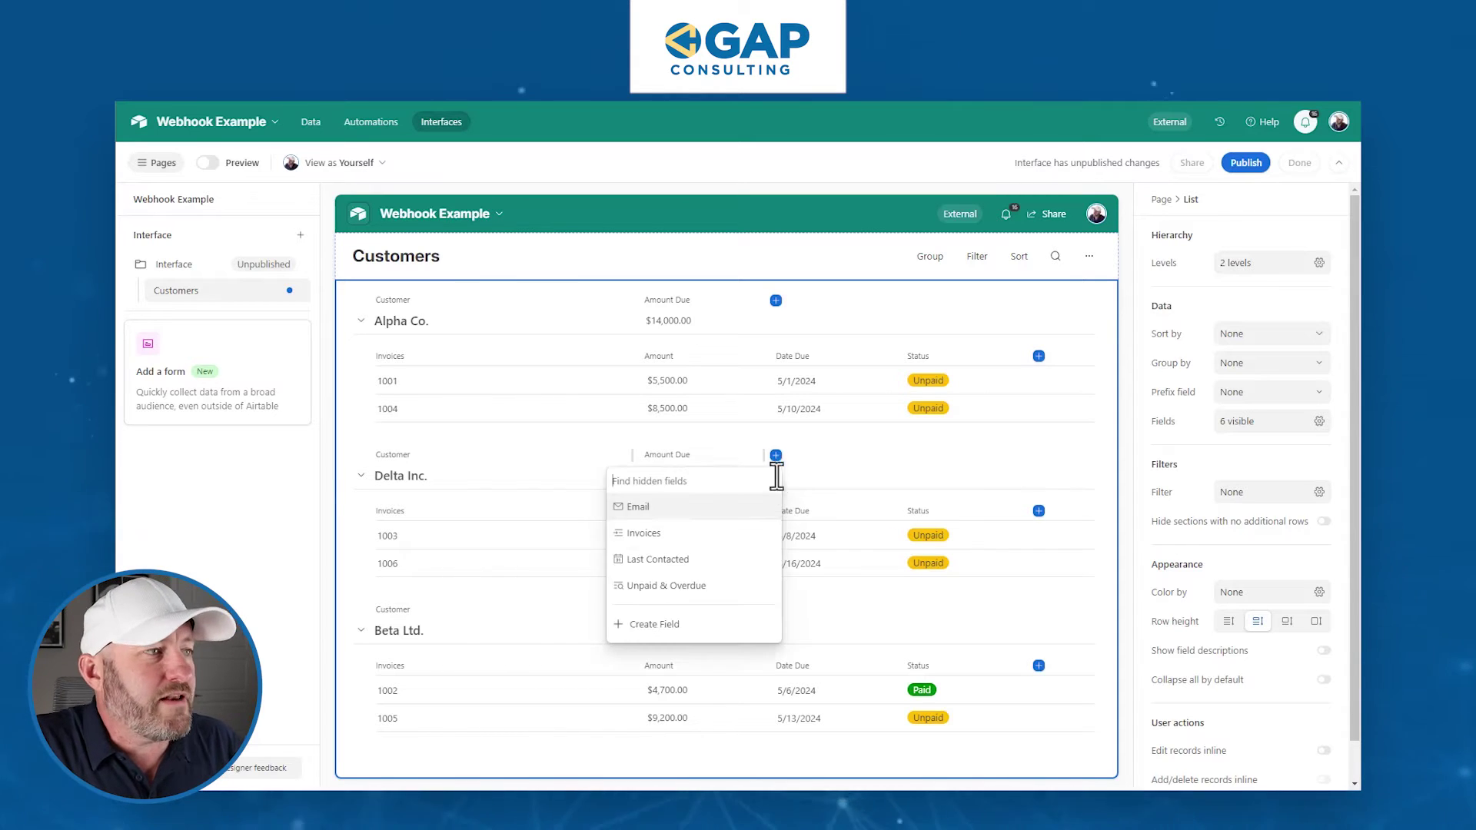
pyautogui.click(672, 559)
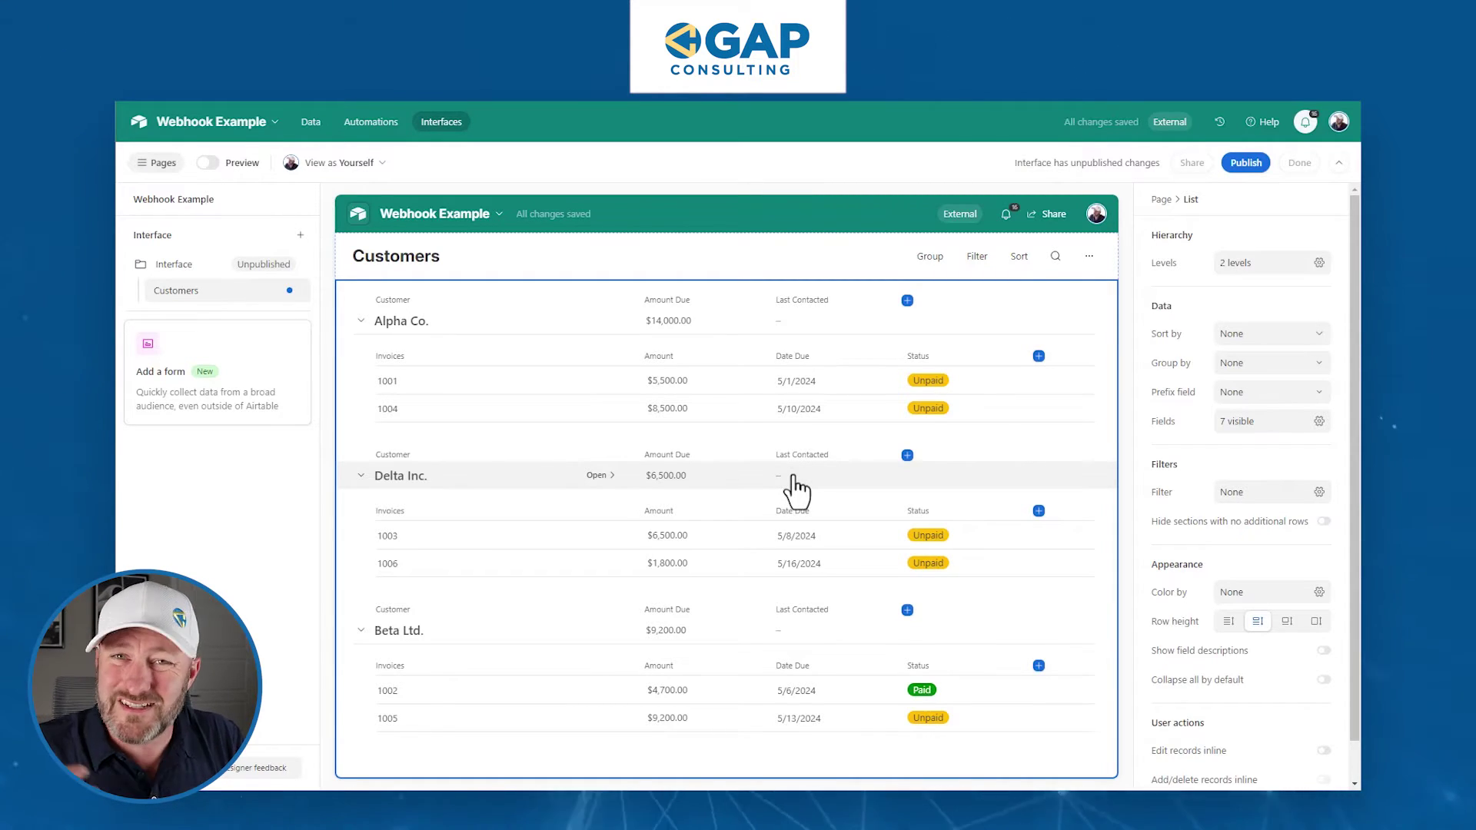
pyautogui.click(907, 455)
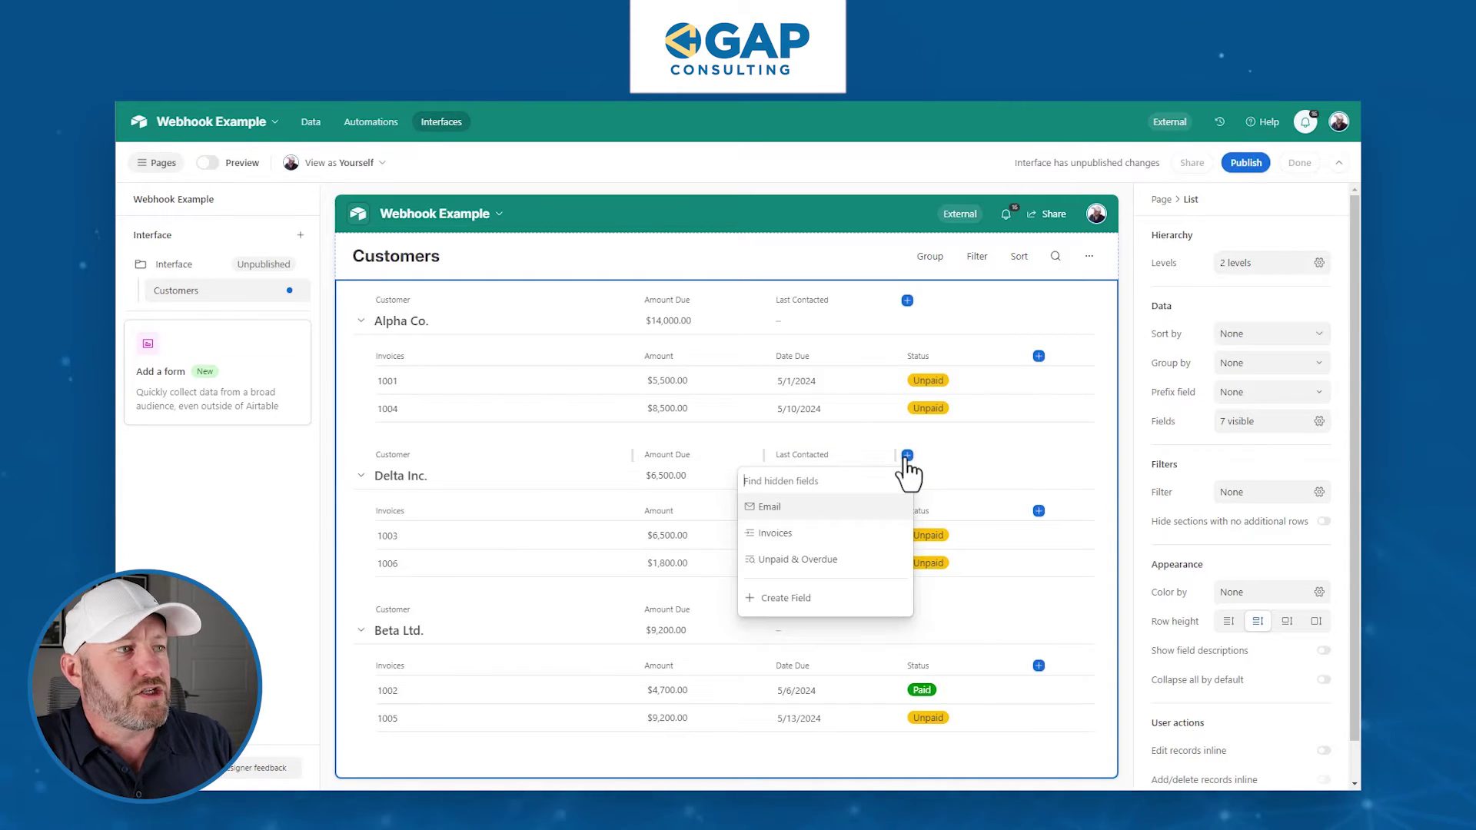
# - Create a Button field named Send Email that opens a URL, ready for its URL formula
pyautogui.click(834, 601)
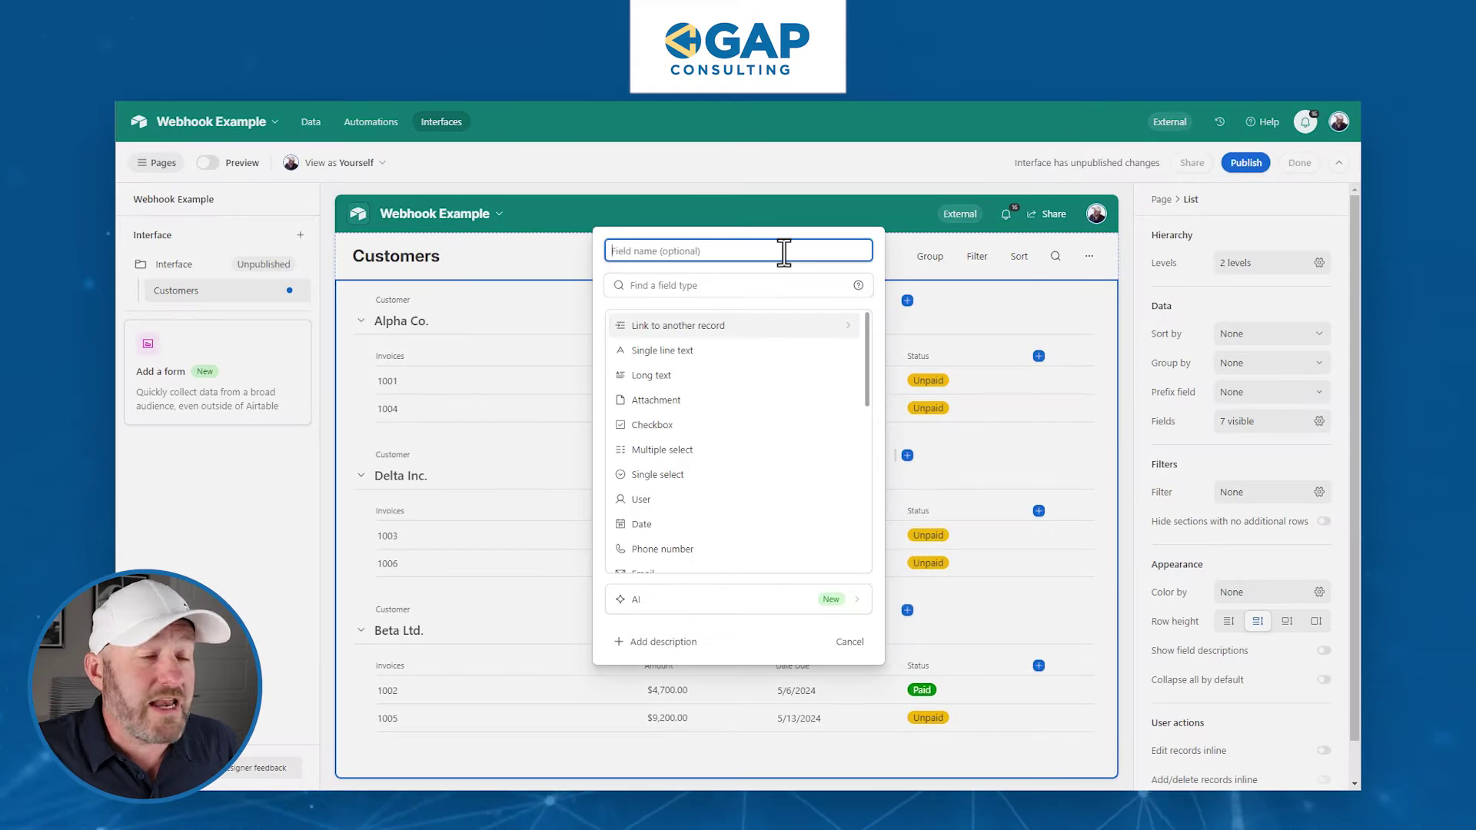
pyautogui.write('Sen')
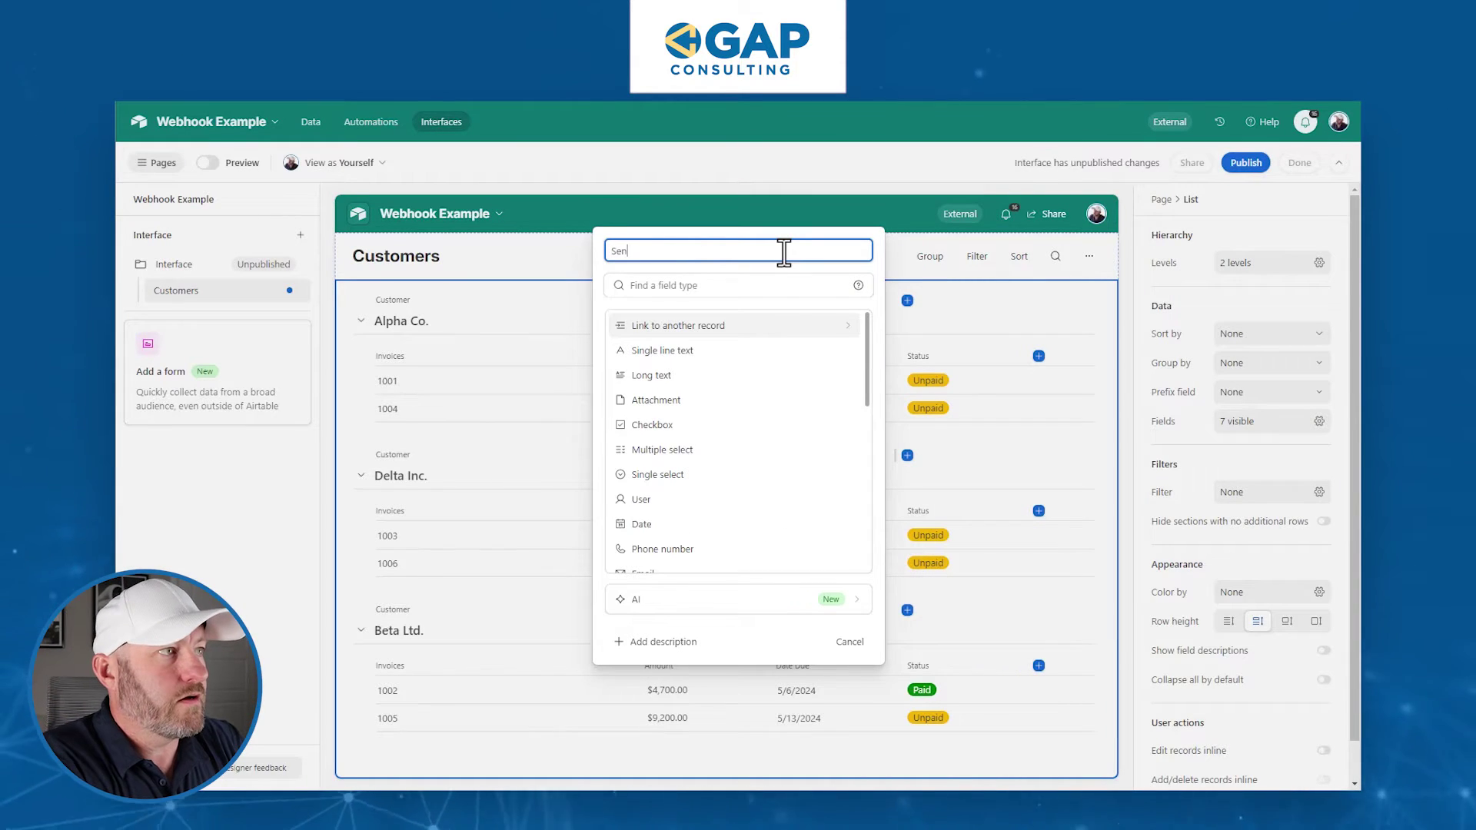
pyautogui.write('d Email')
pyautogui.press('Tab')
pyautogui.write('butt')
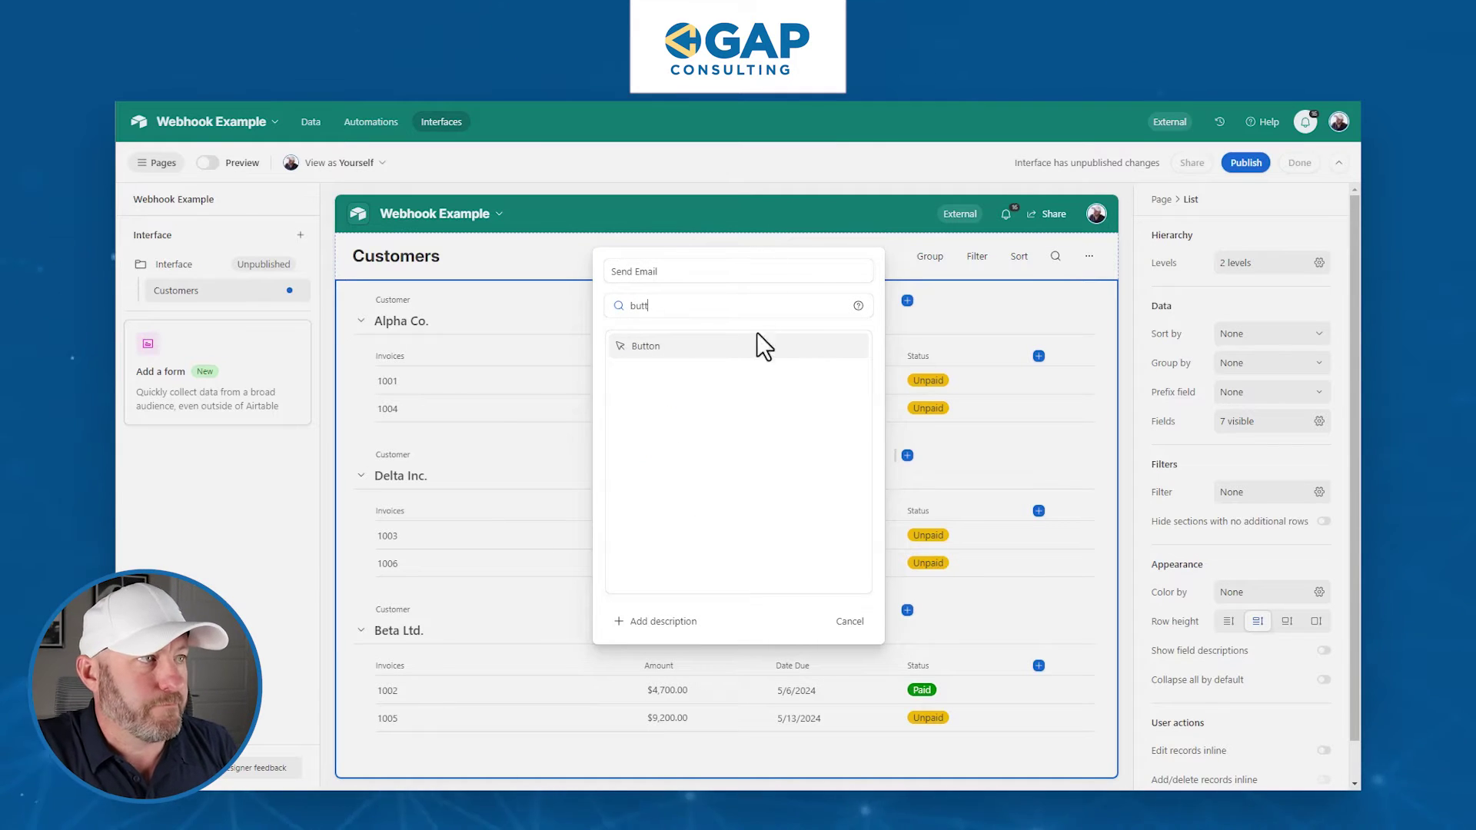
pyautogui.click(757, 337)
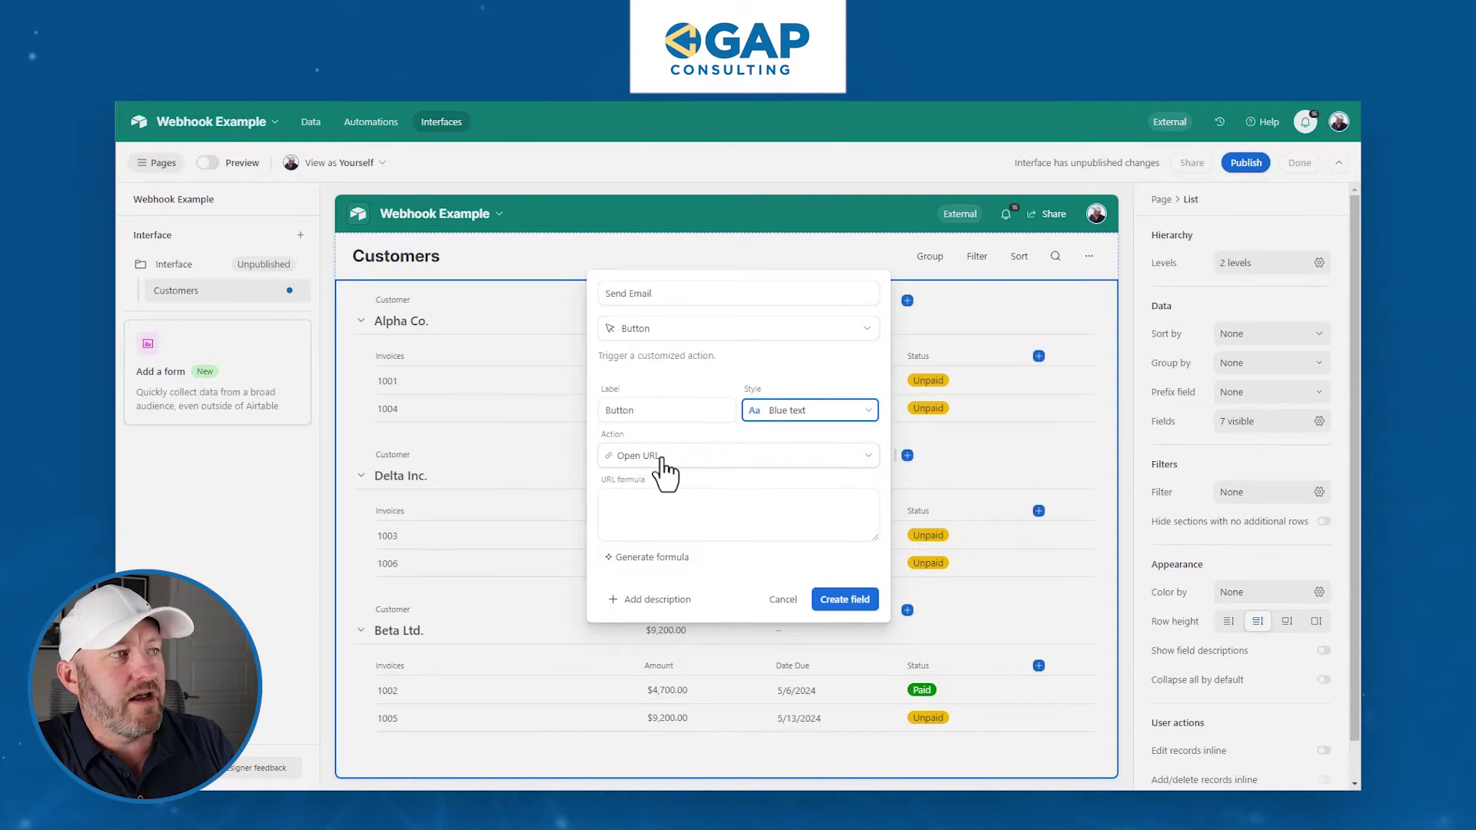
pyautogui.click(682, 512)
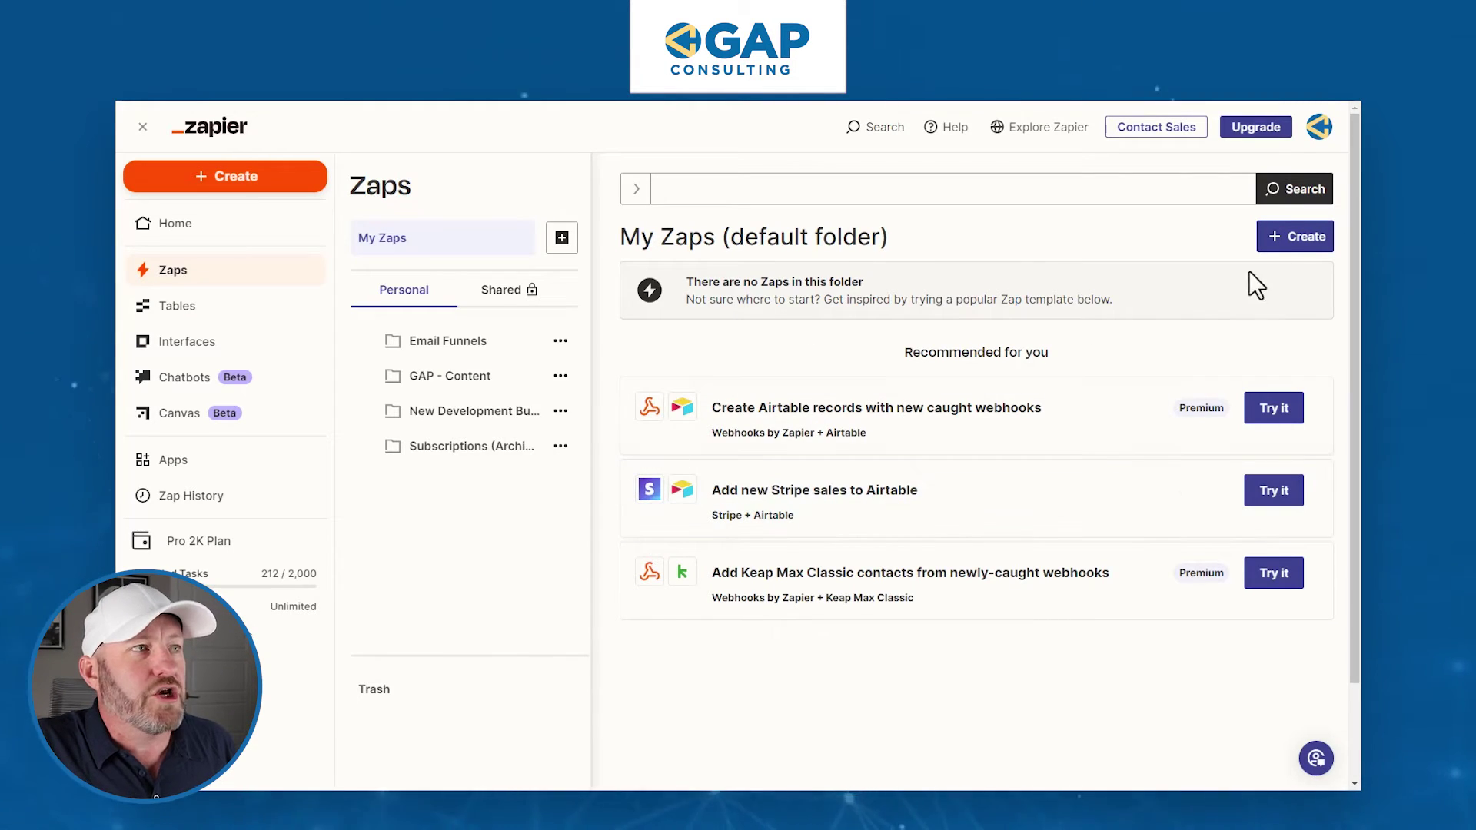
# - Create a new blank Zap from Zapier's My Zaps page
pyautogui.click(1286, 240)
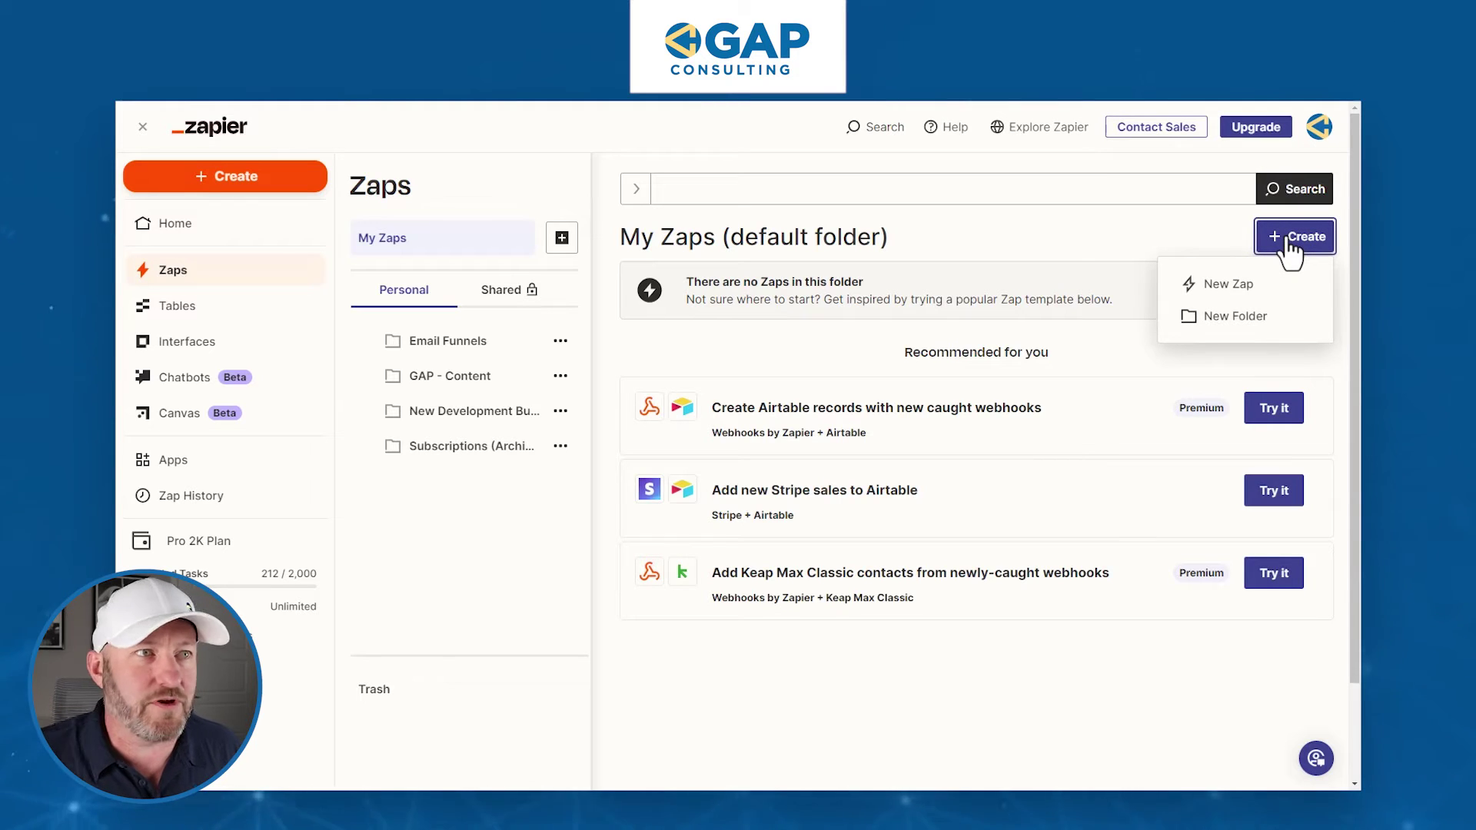
pyautogui.click(1268, 286)
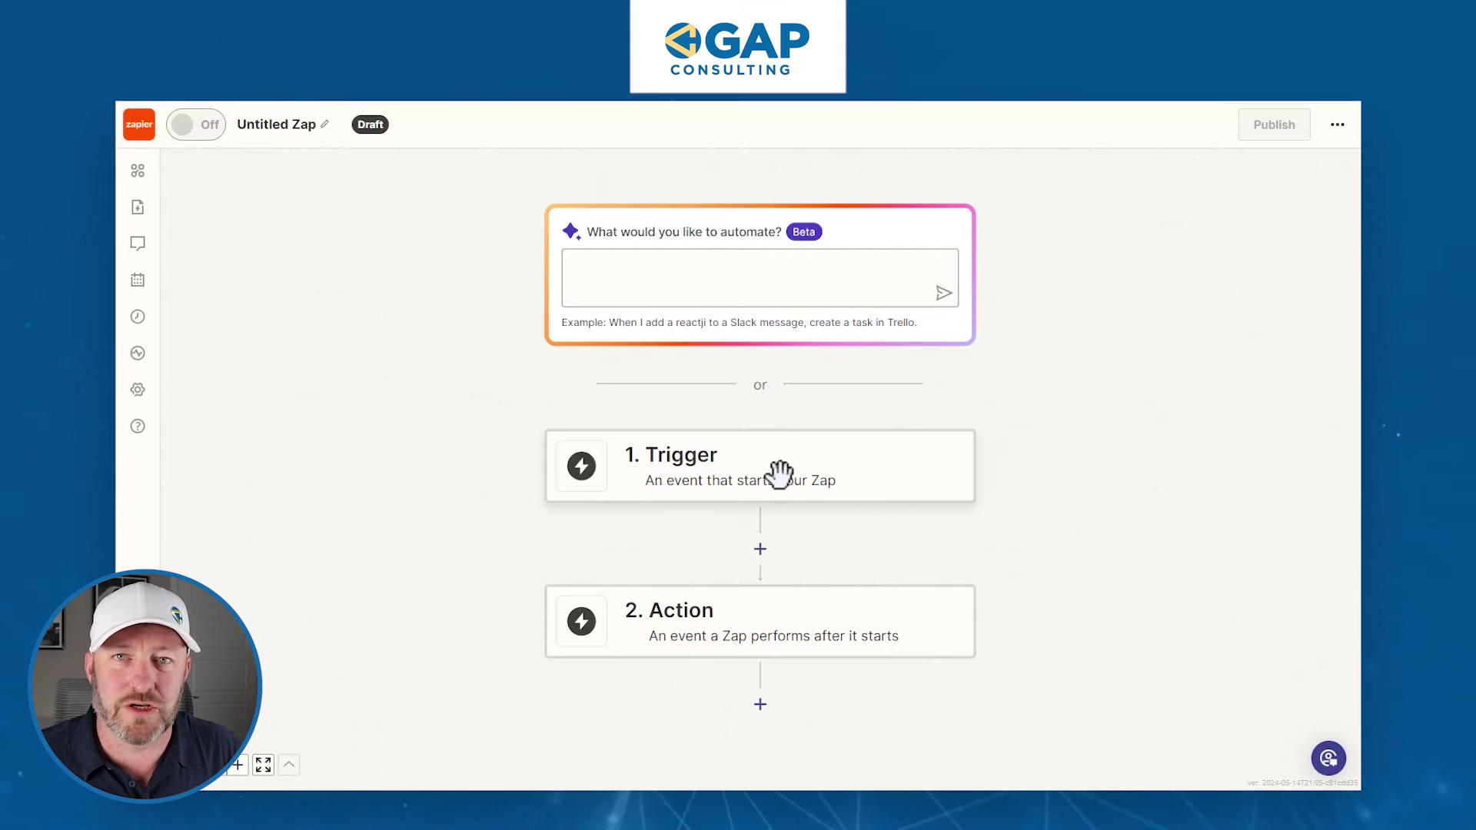
# - Set the Zap trigger to Webhooks by Zapier Catch Hook and copy its webhook URL
pyautogui.click(779, 474)
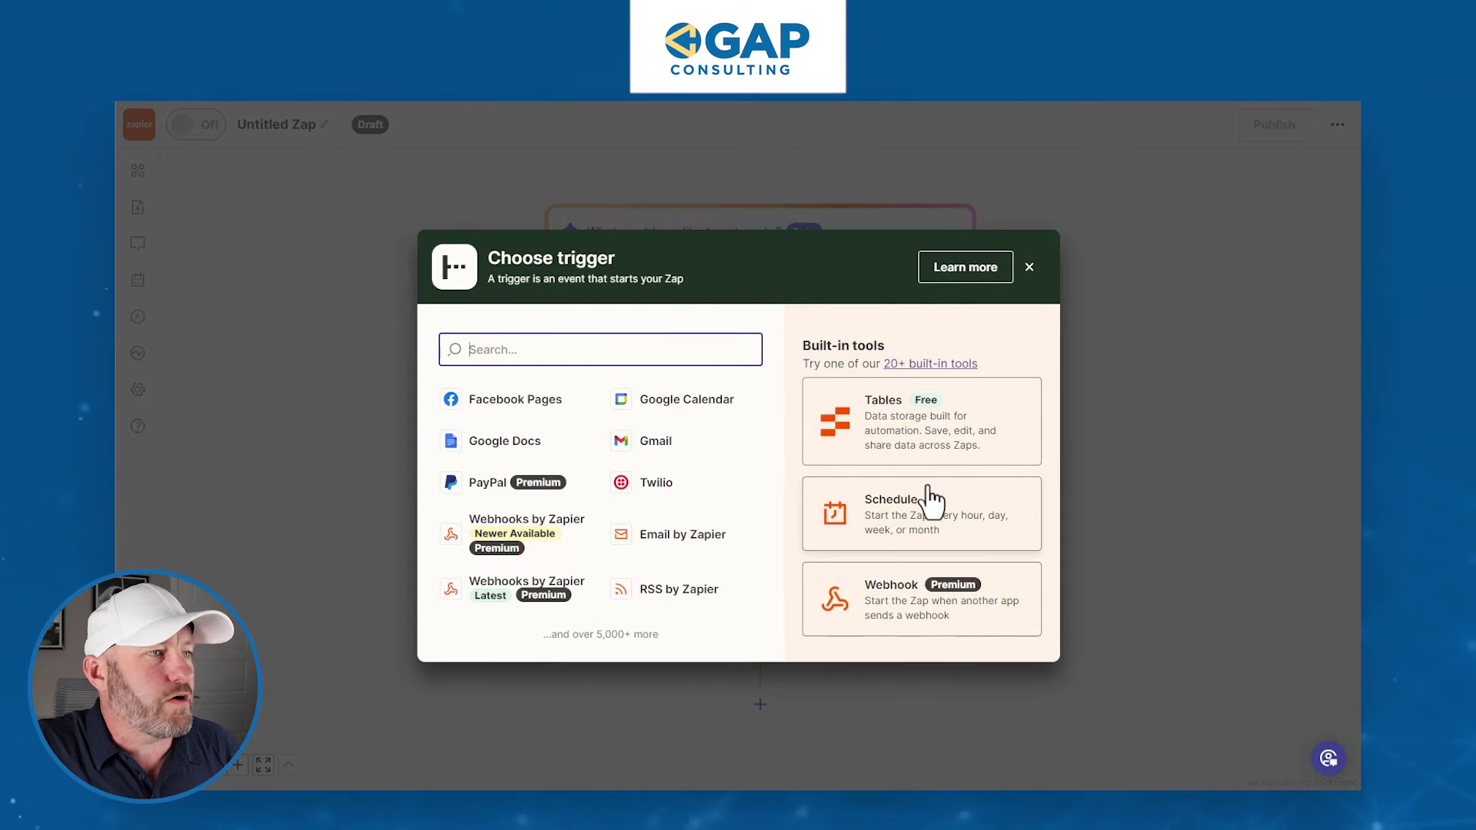
pyautogui.click(899, 617)
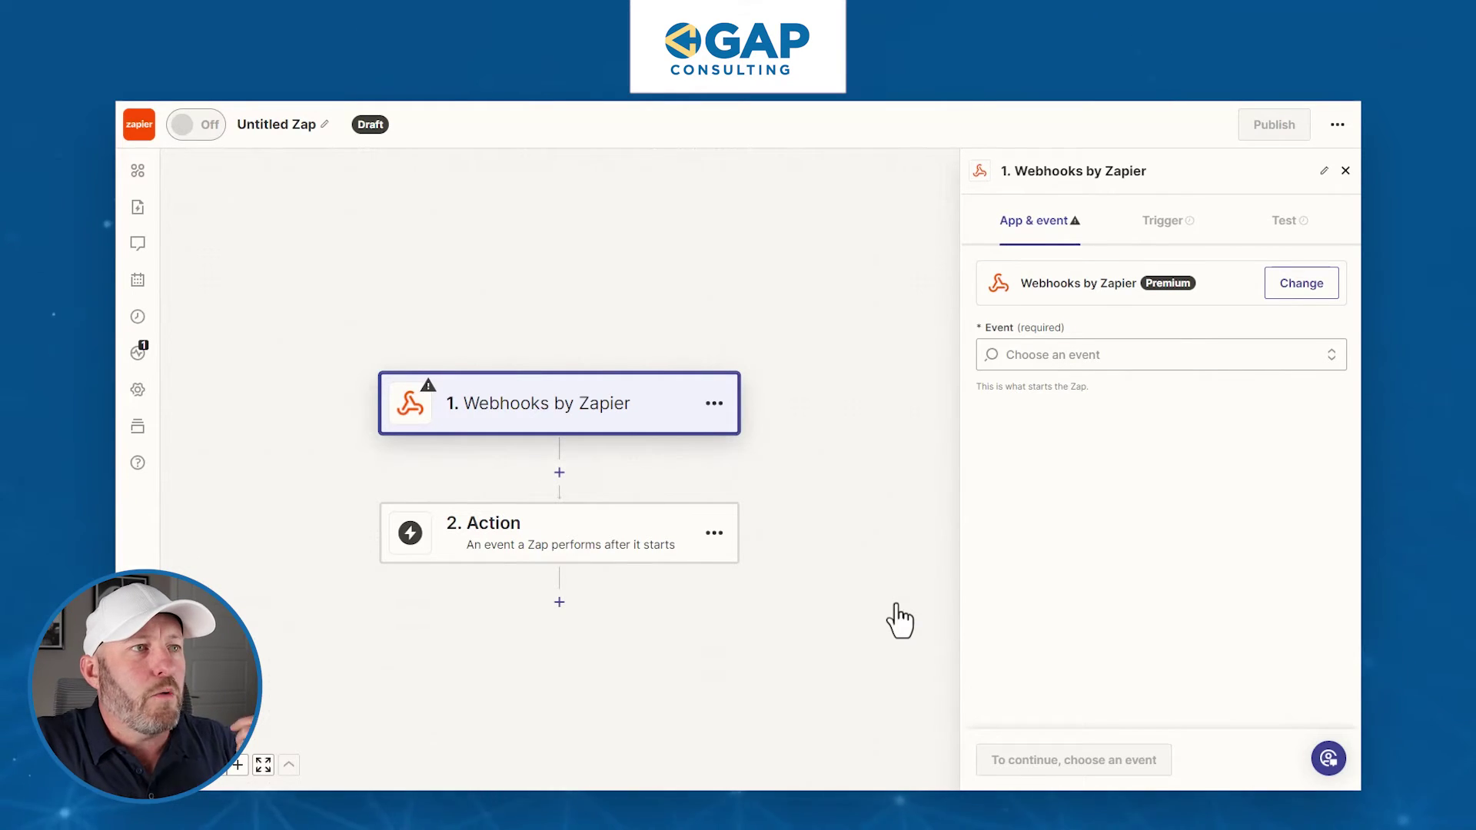
pyautogui.click(1066, 358)
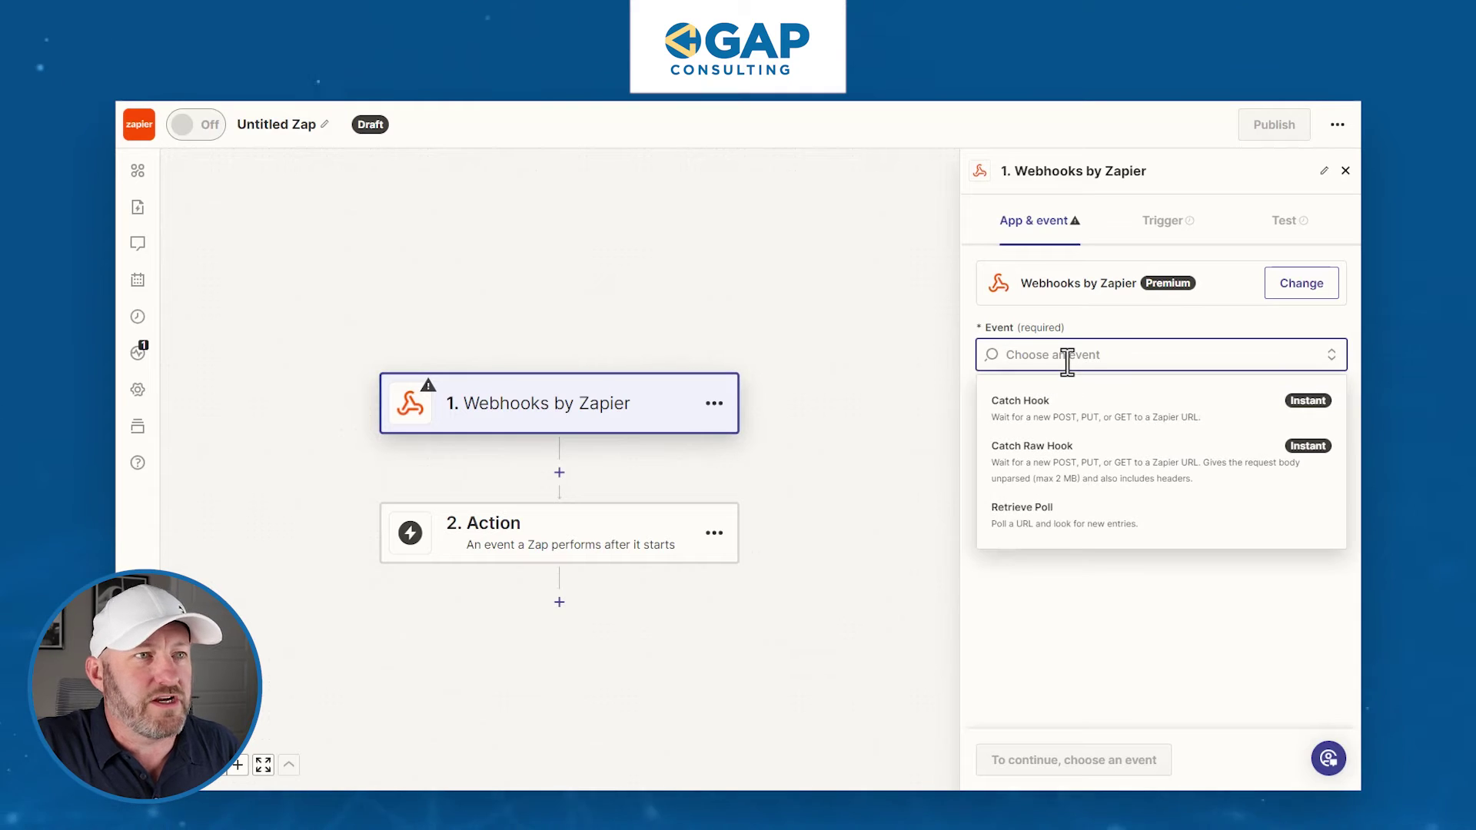
pyautogui.click(1153, 423)
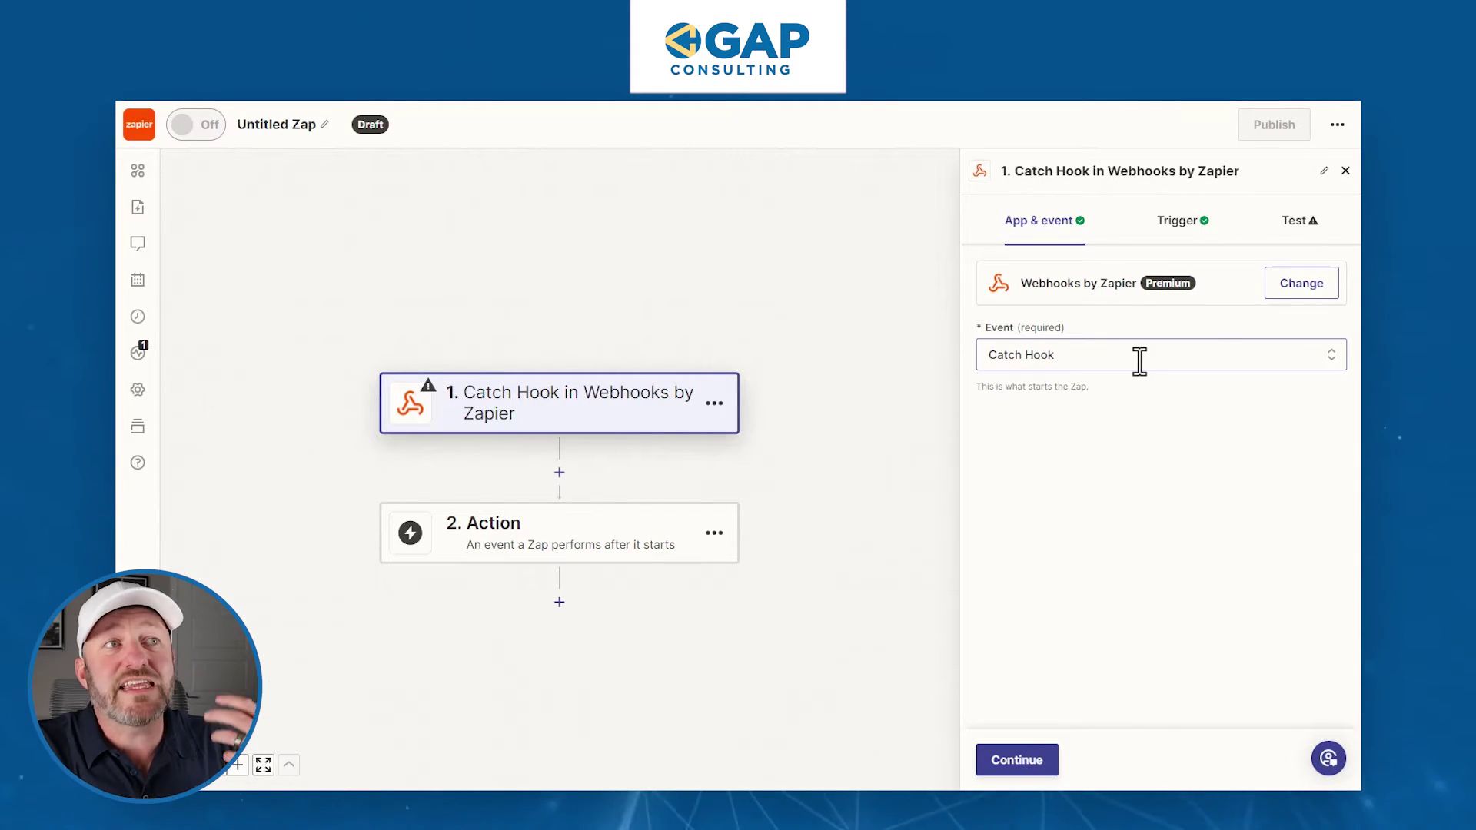
pyautogui.click(1288, 222)
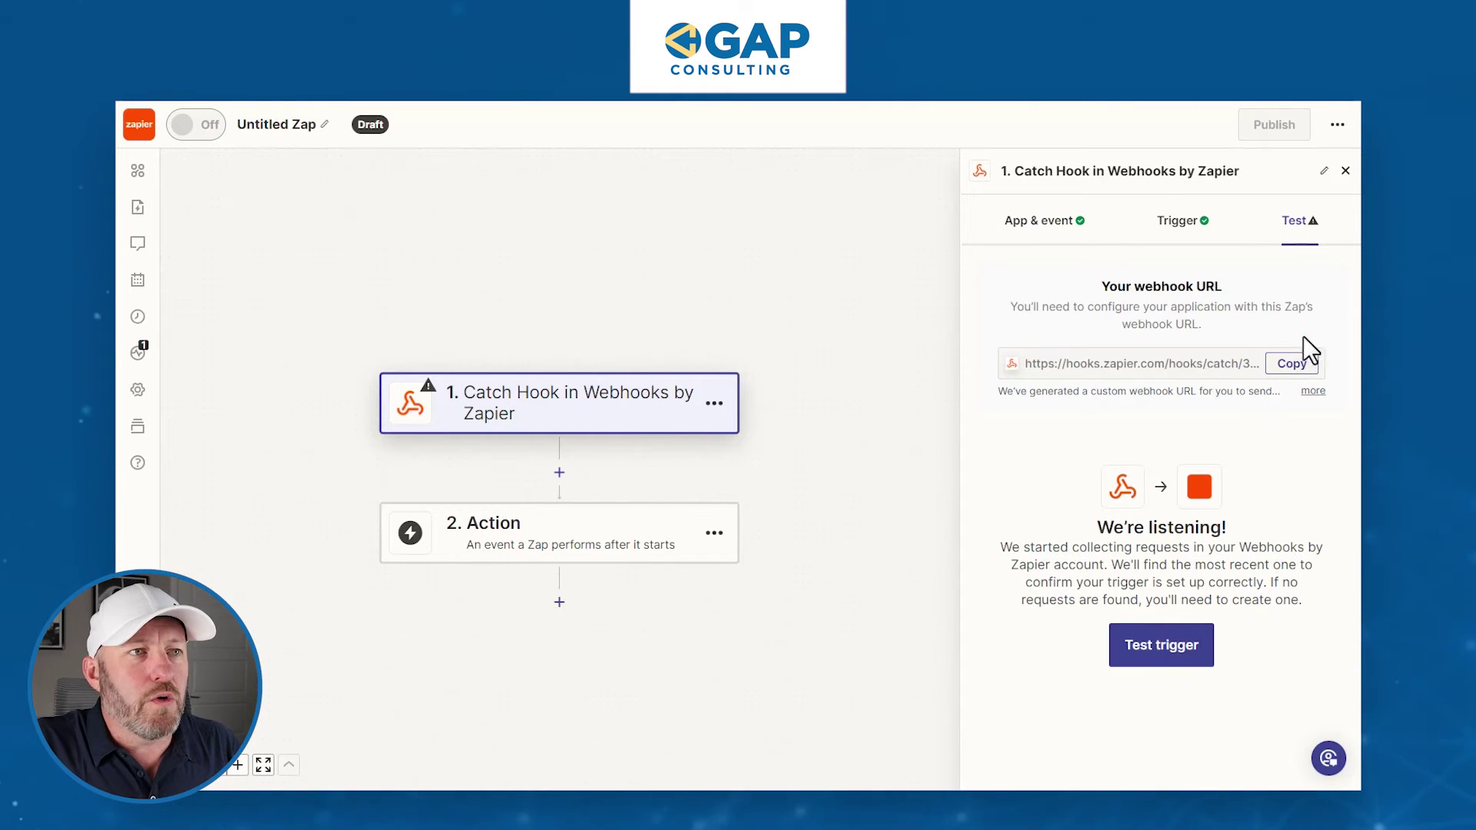
pyautogui.click(1291, 365)
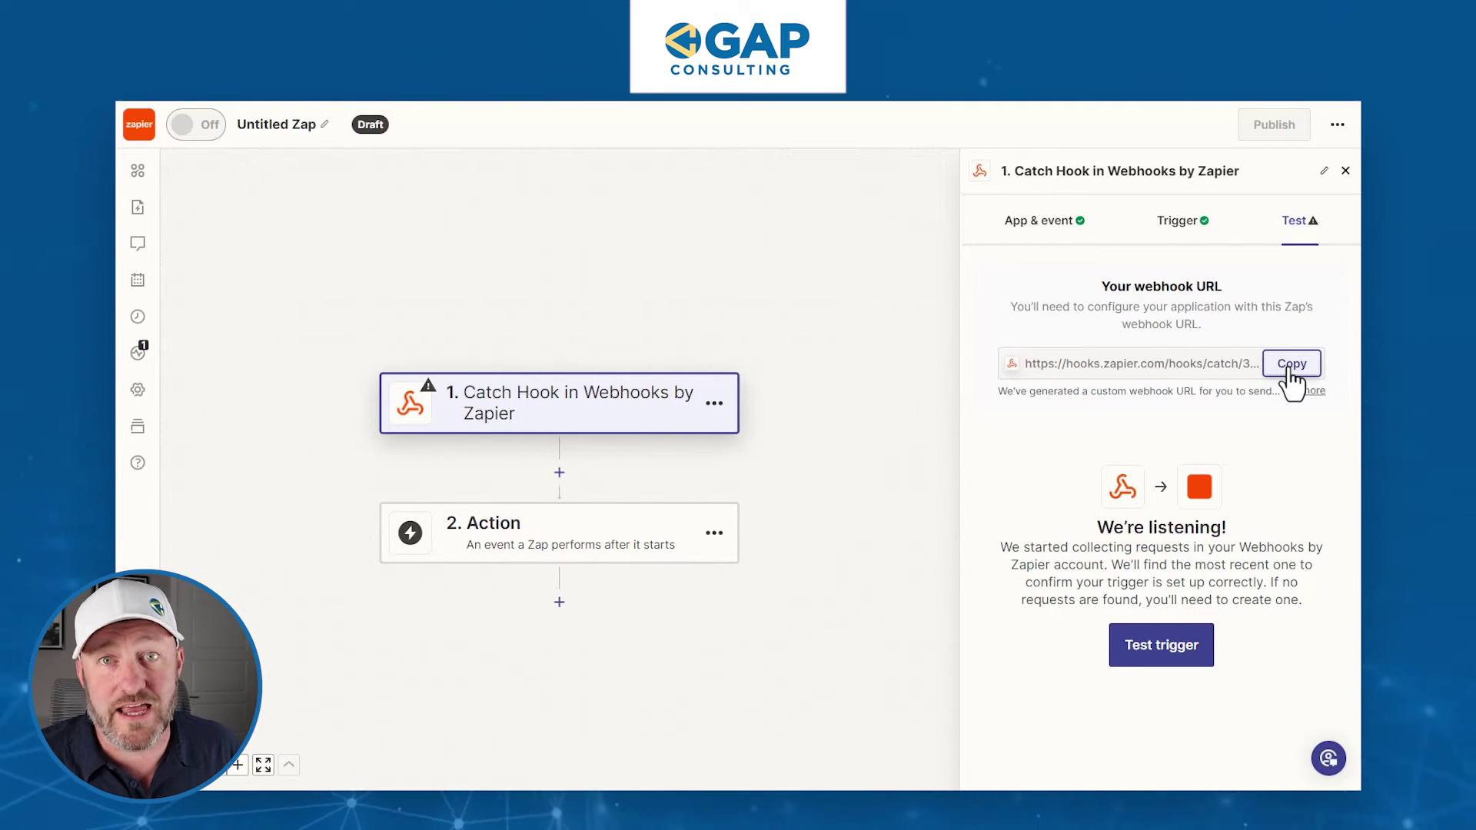
pyautogui.click(1291, 366)
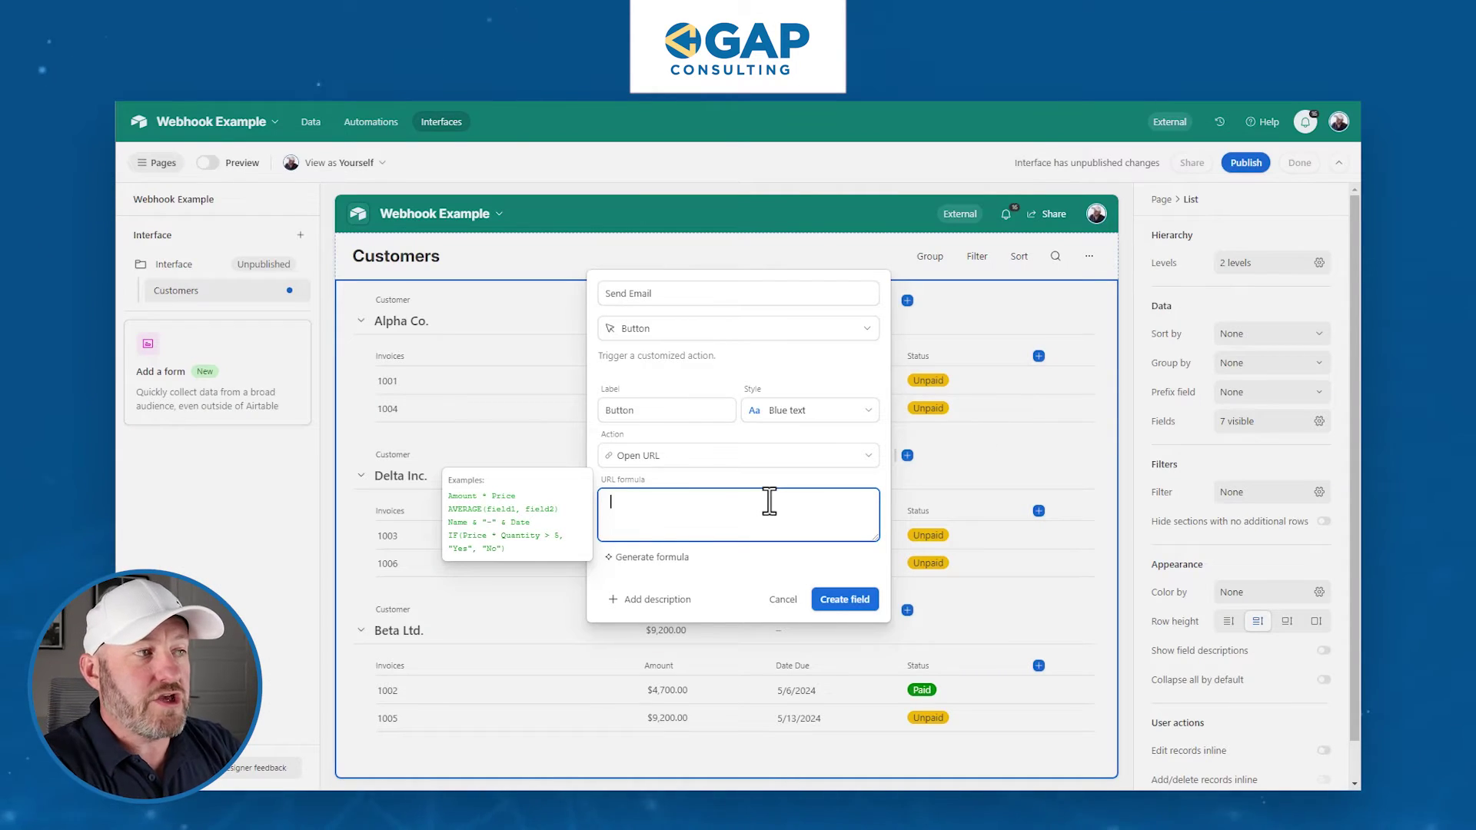
# - Put the copied Zapier webhook URL, in quotes, into the Send Email URL formula
pyautogui.write("'")
pyautogui.hotkey('ctrl', 'v')
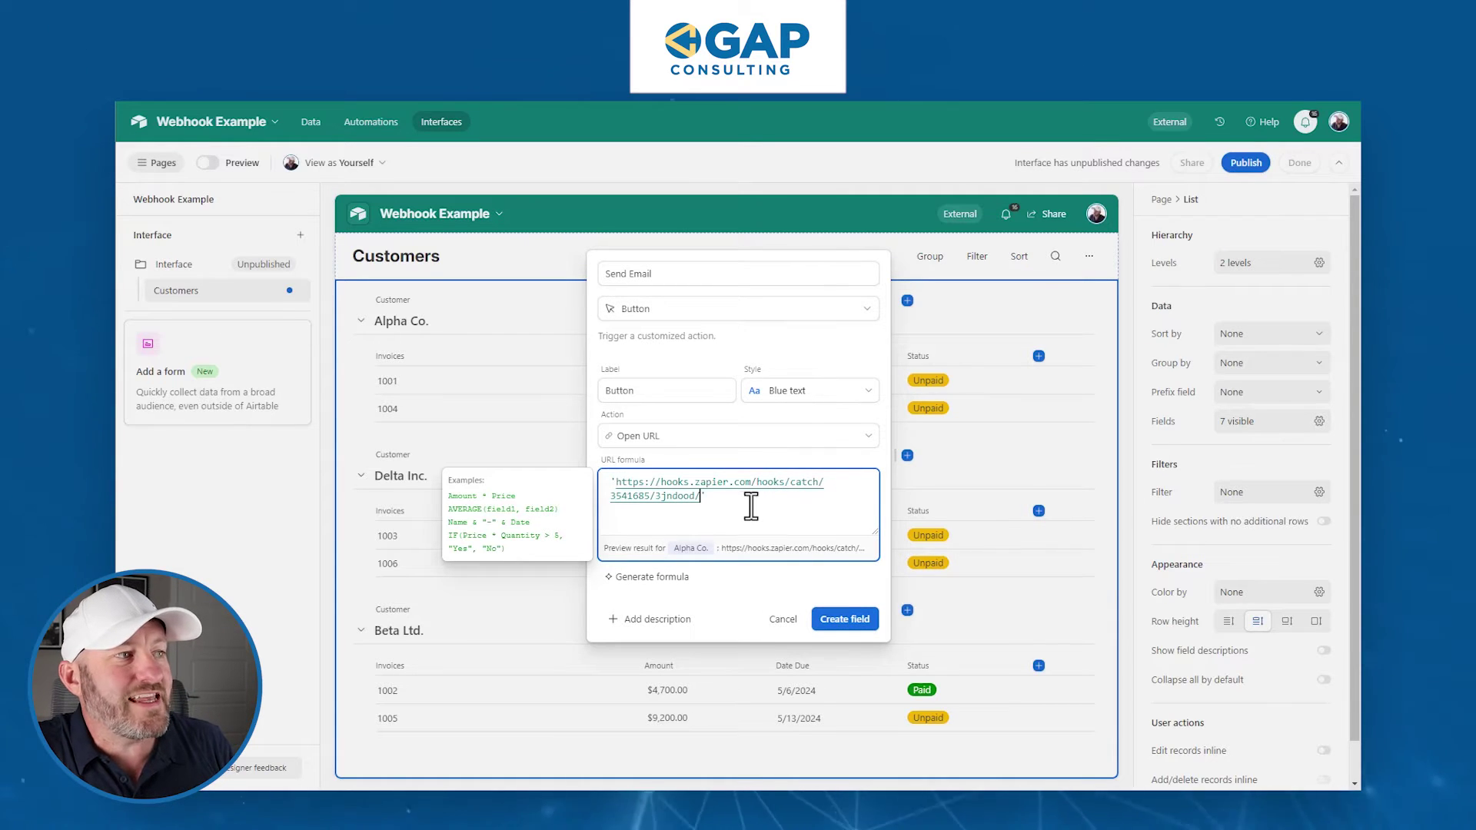
pyautogui.click(736, 503)
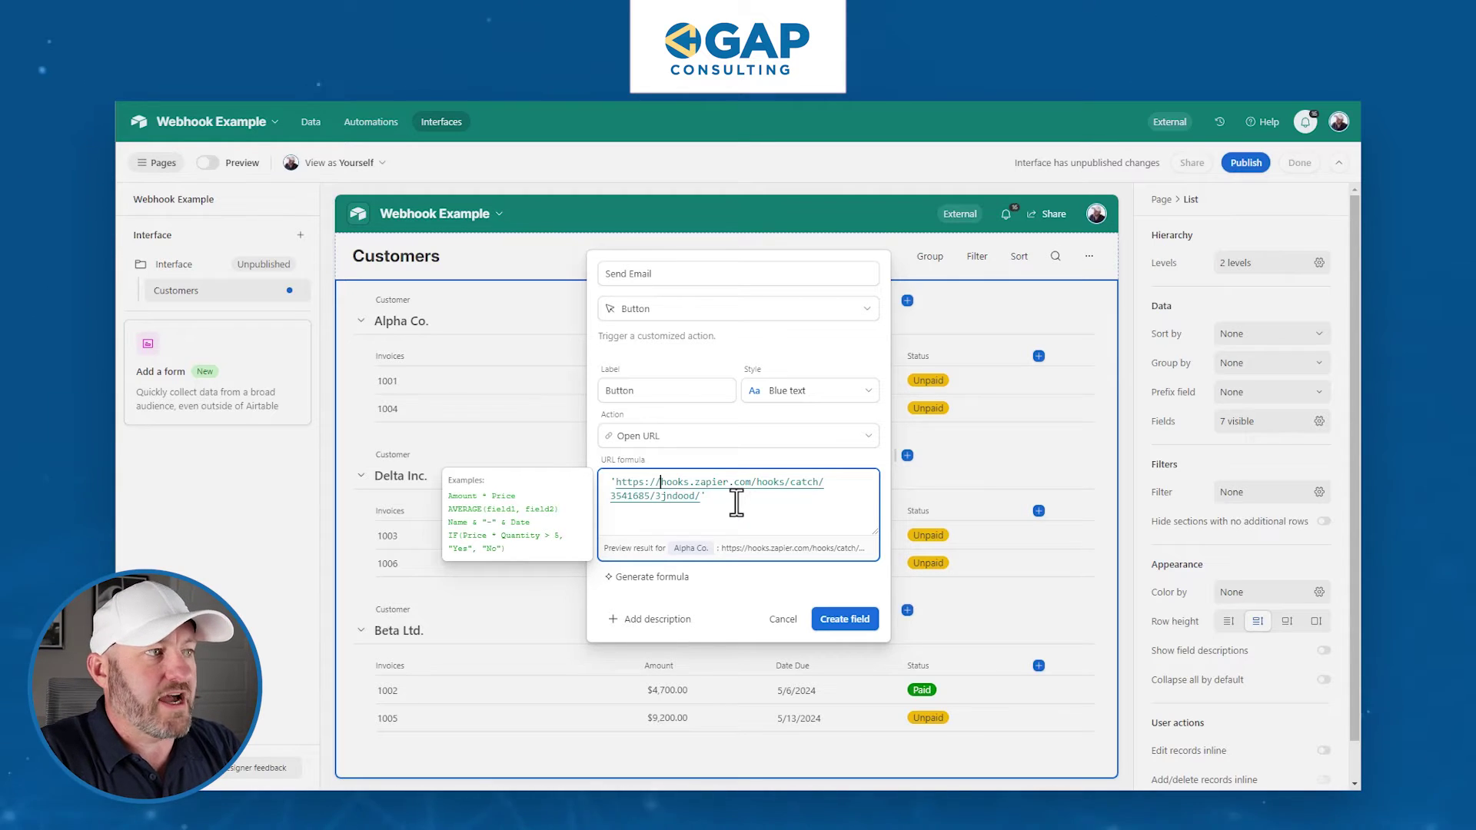
# - Wrap the webhook URL in CONCATENATE, adding '?recID=' and RECORD_ID() as arguments on separate lines
pyautogui.write('catenate')
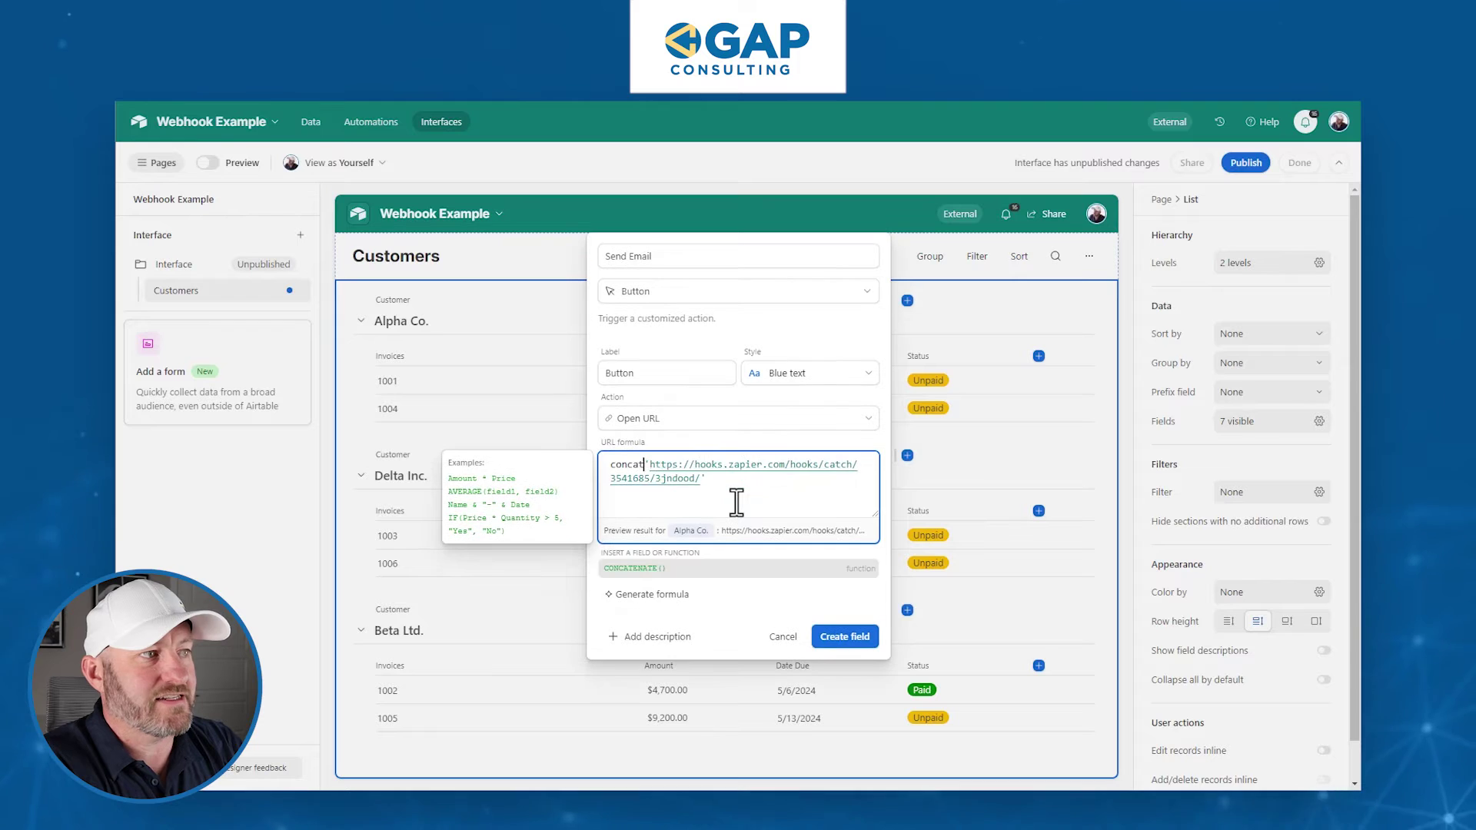
pyautogui.write('(   ')
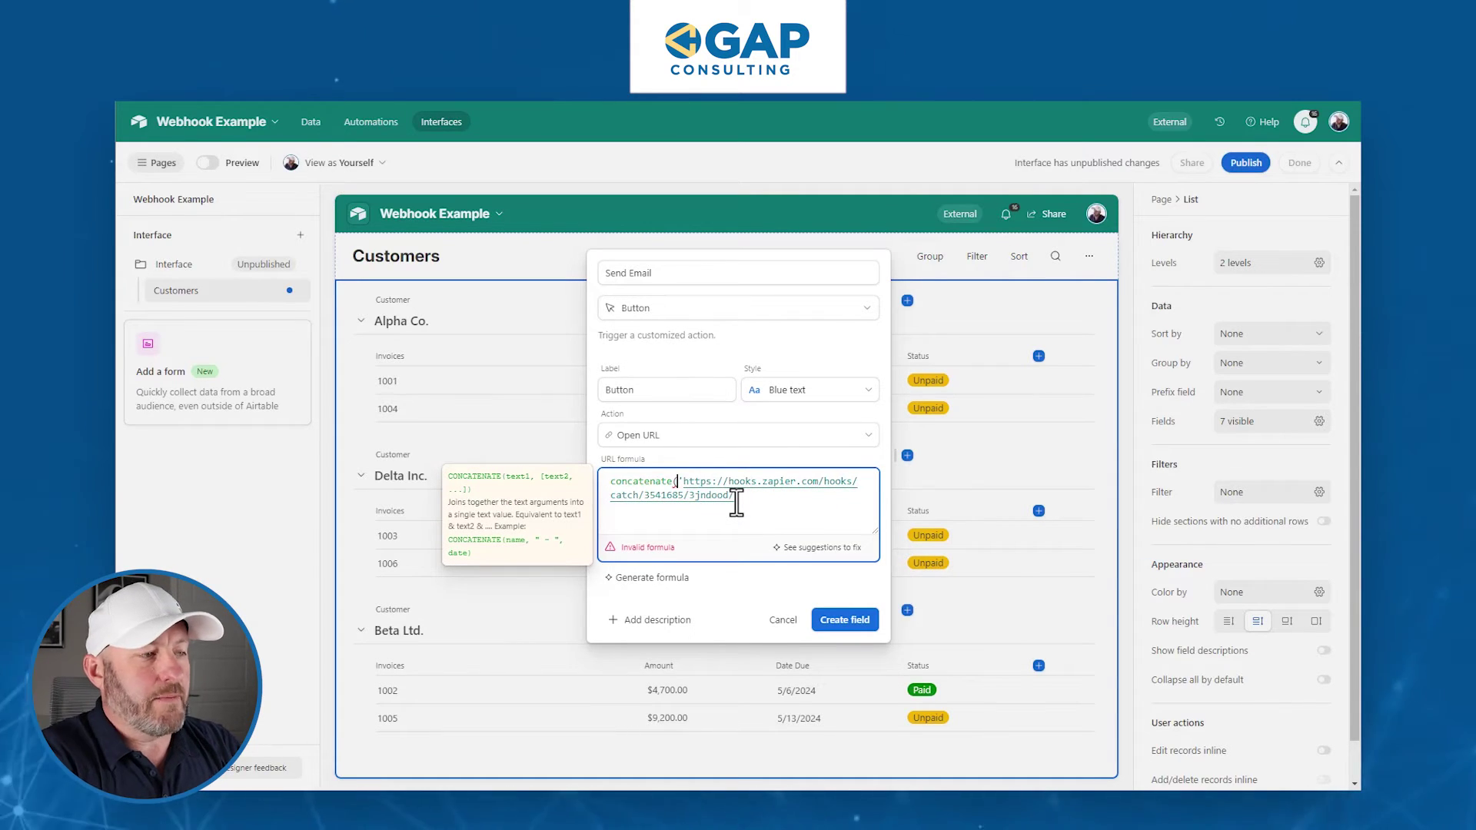
pyautogui.write("',")
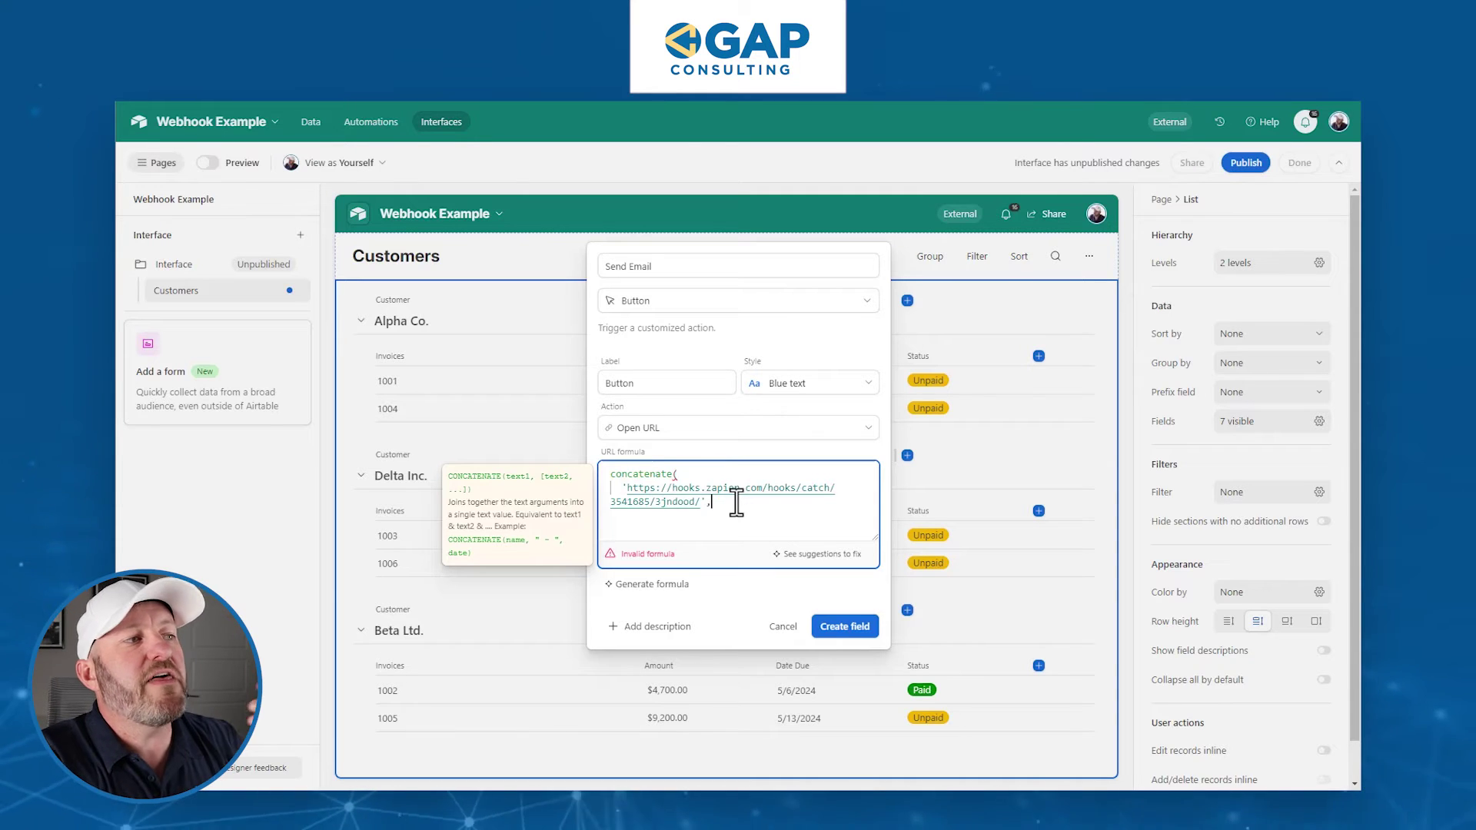
pyautogui.press('Return')
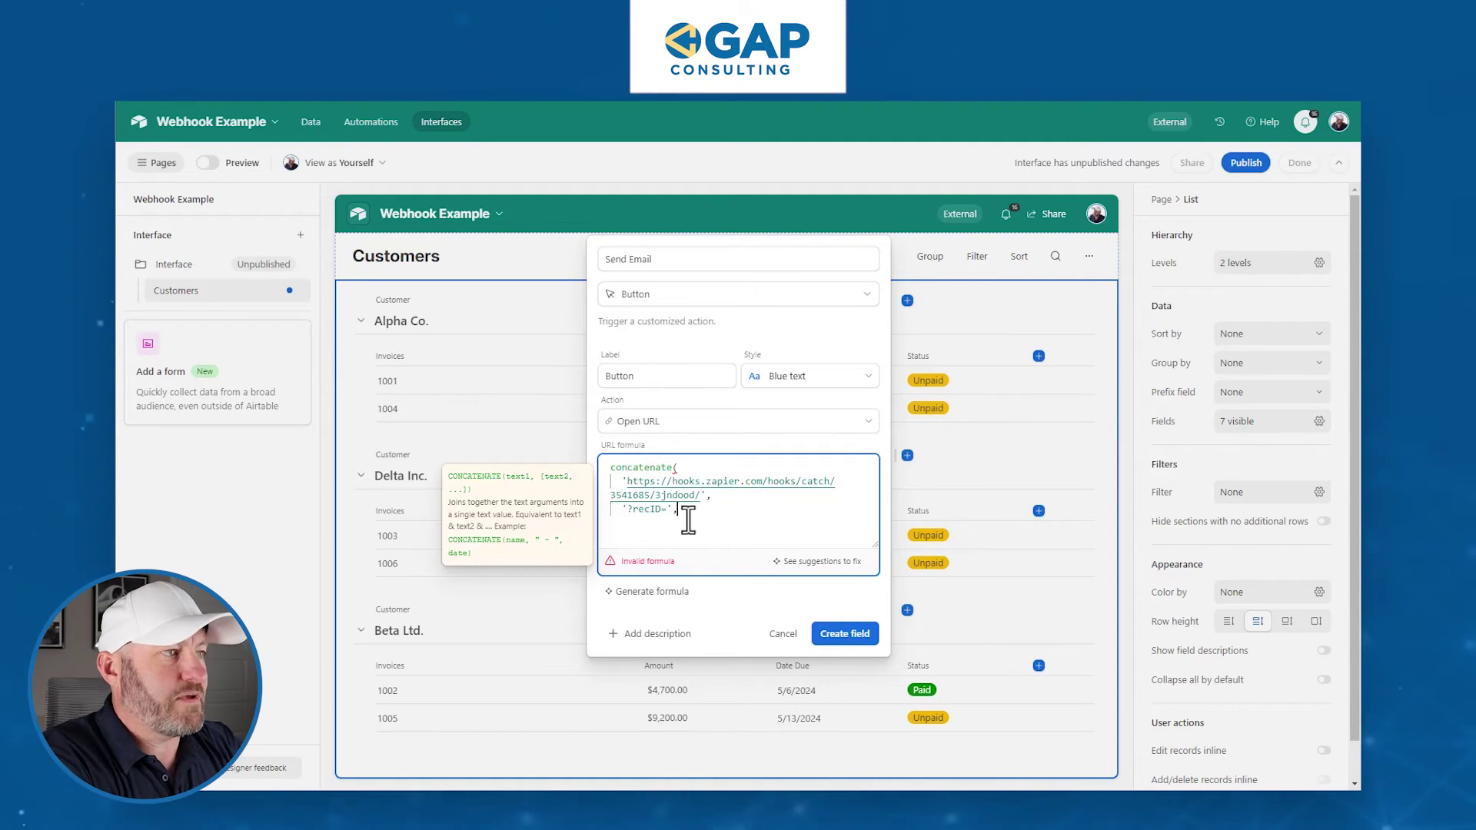
pyautogui.press('Return')
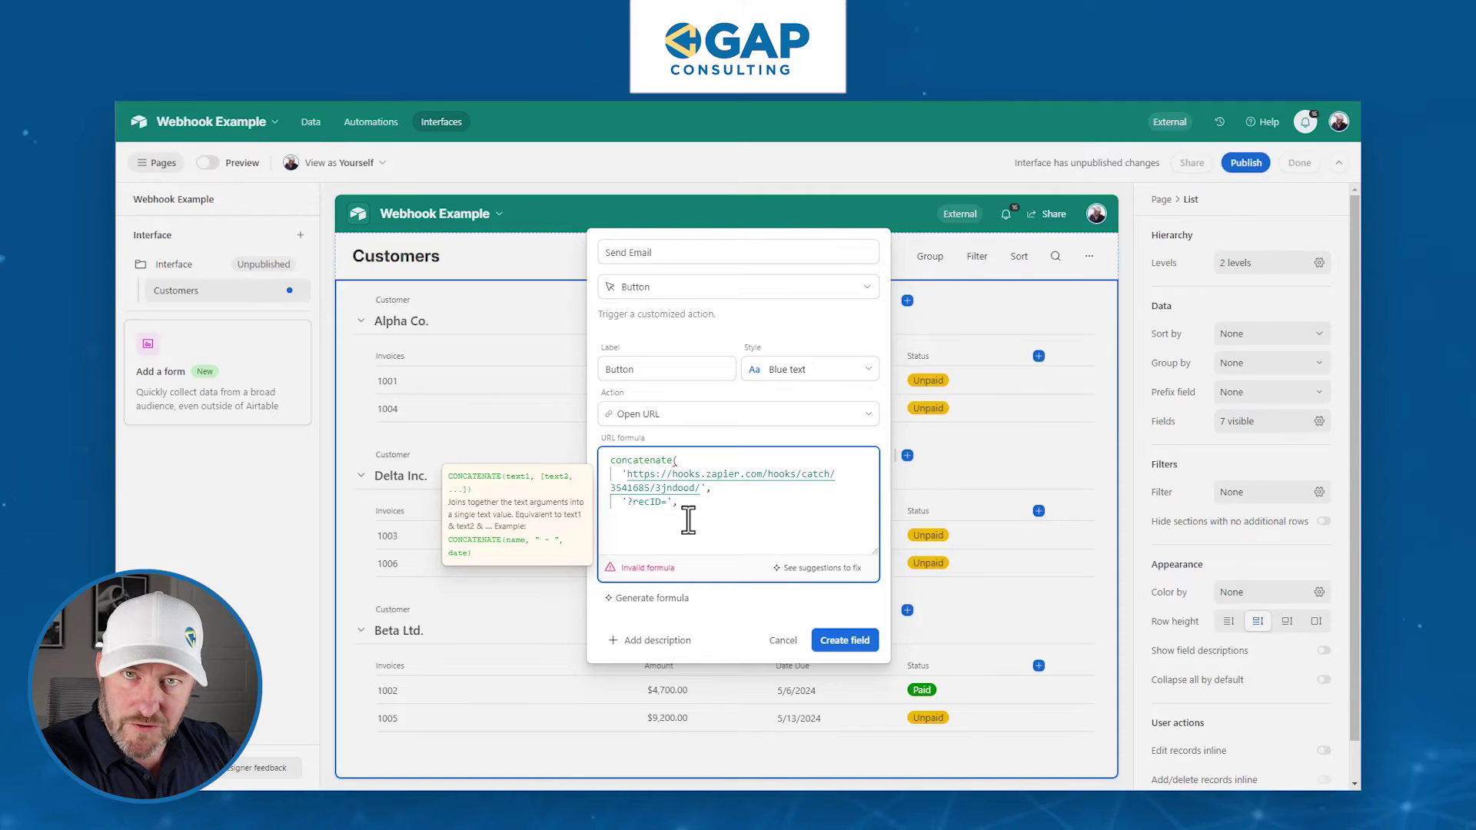
pyautogui.write('reco')
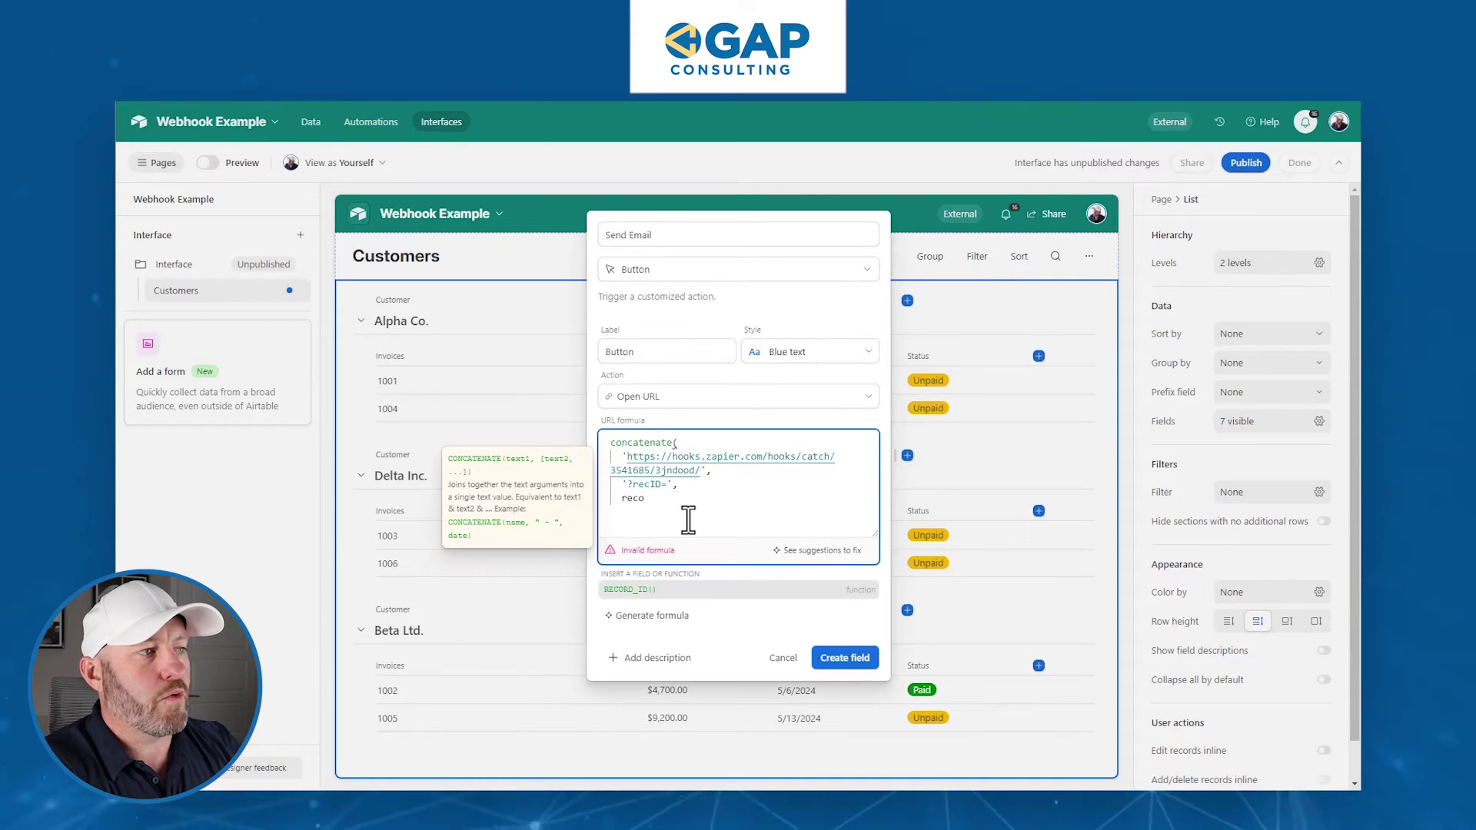
pyautogui.press('Tab')
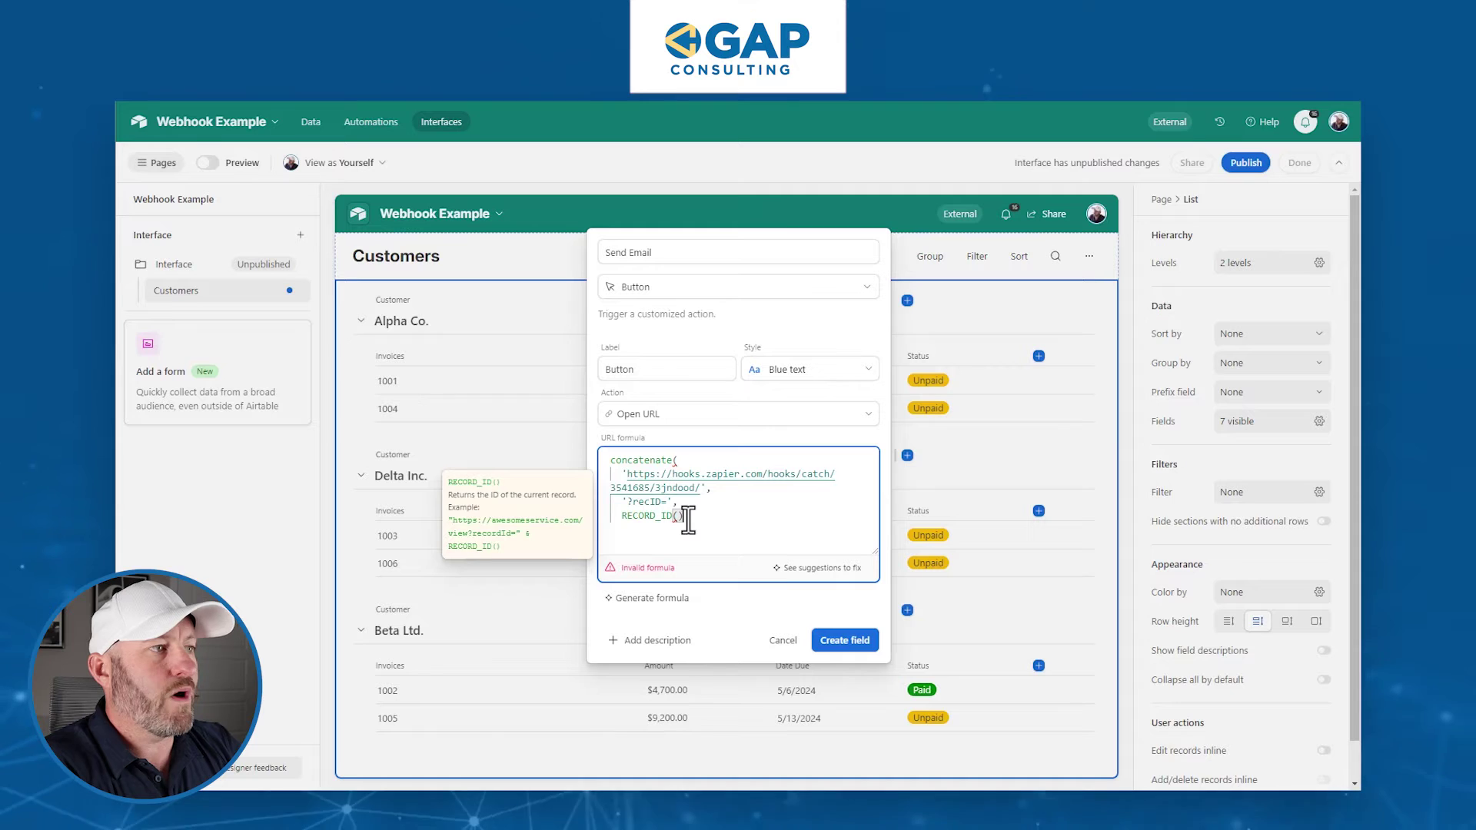
pyautogui.press('Return')
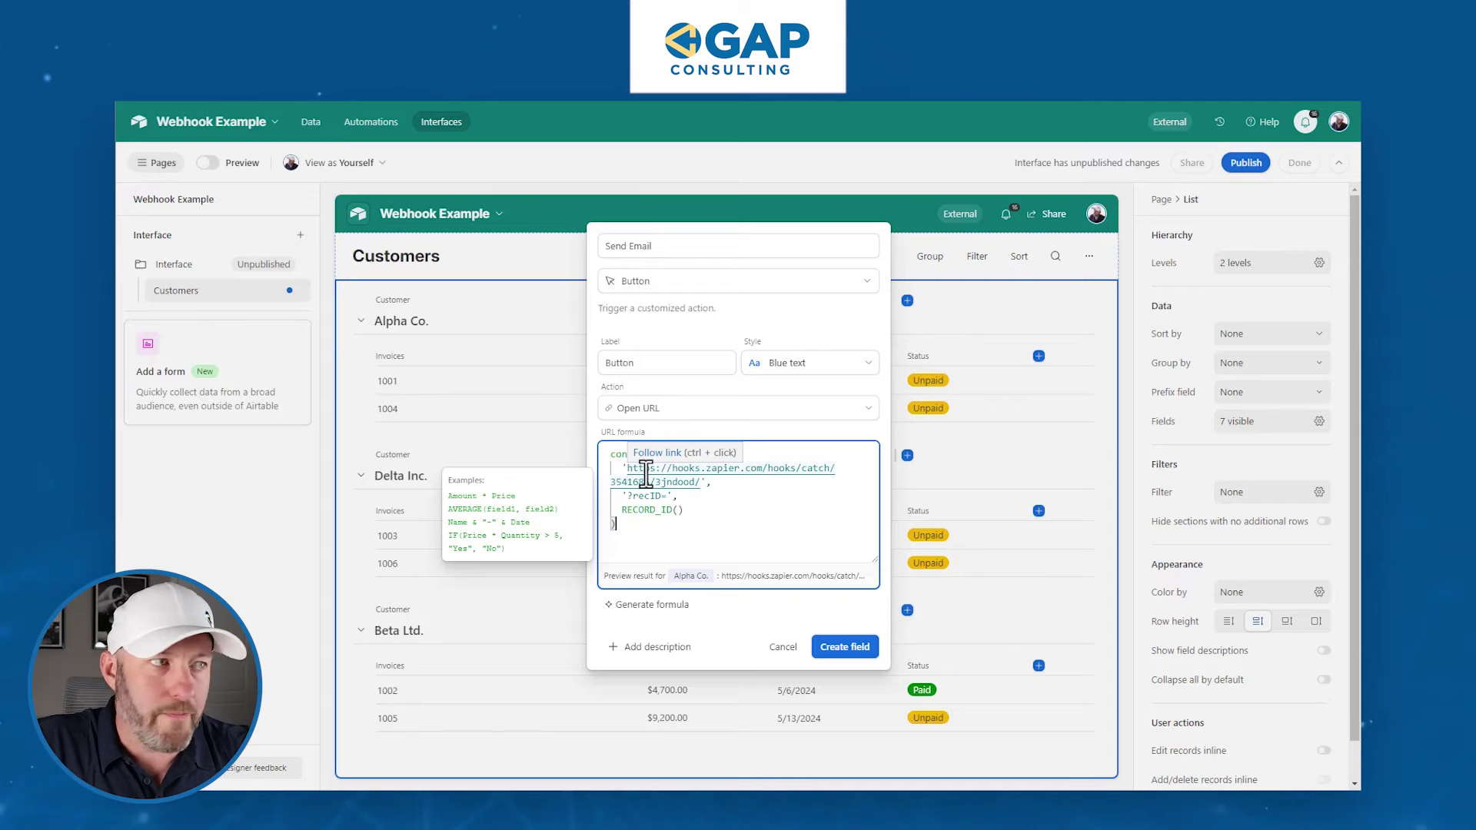
pyautogui.click(628, 496)
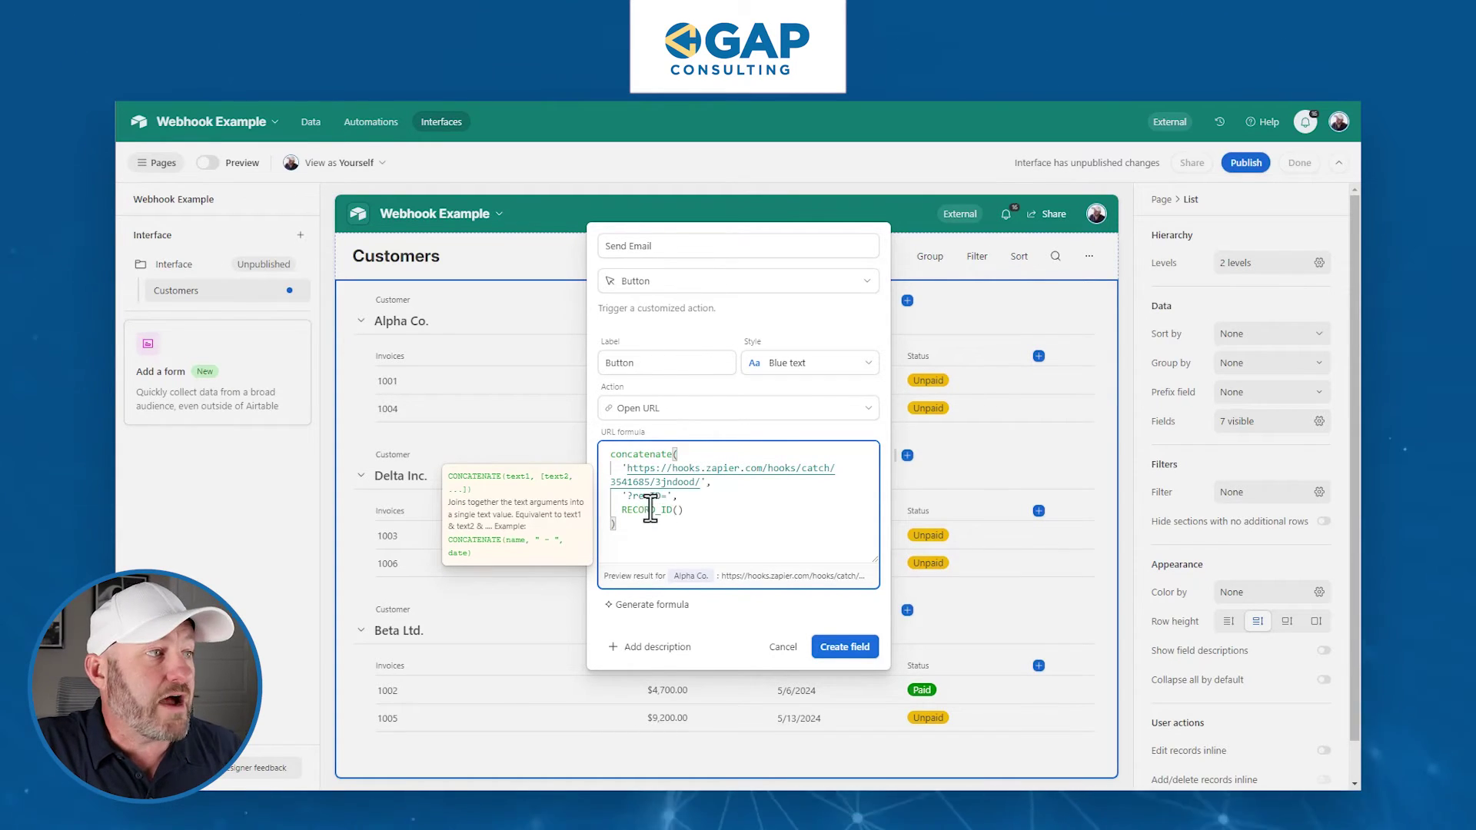
pyautogui.write('?')
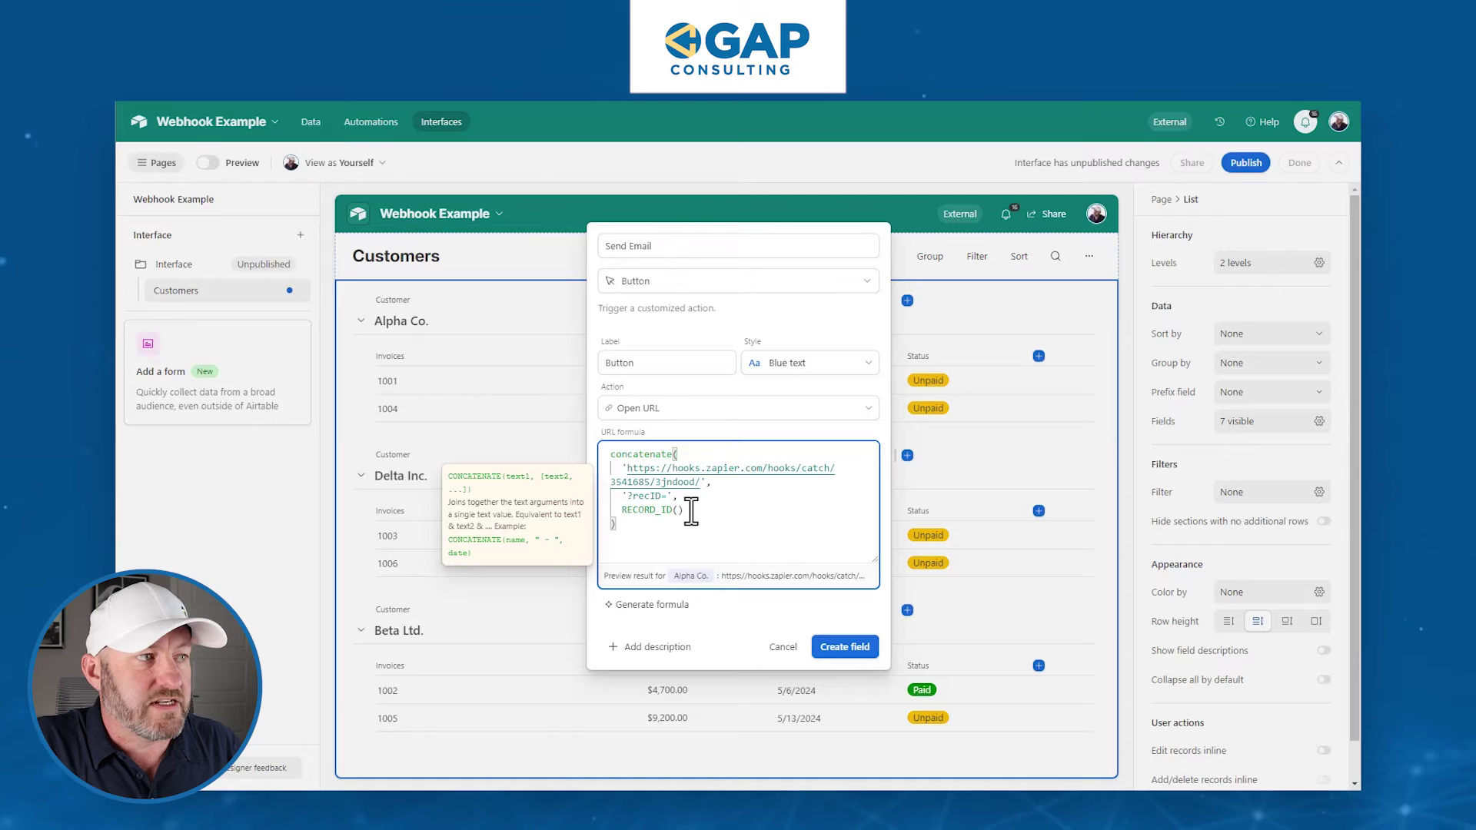
# - Save the Send Email button field with its webhook URL formula
pyautogui.click(847, 652)
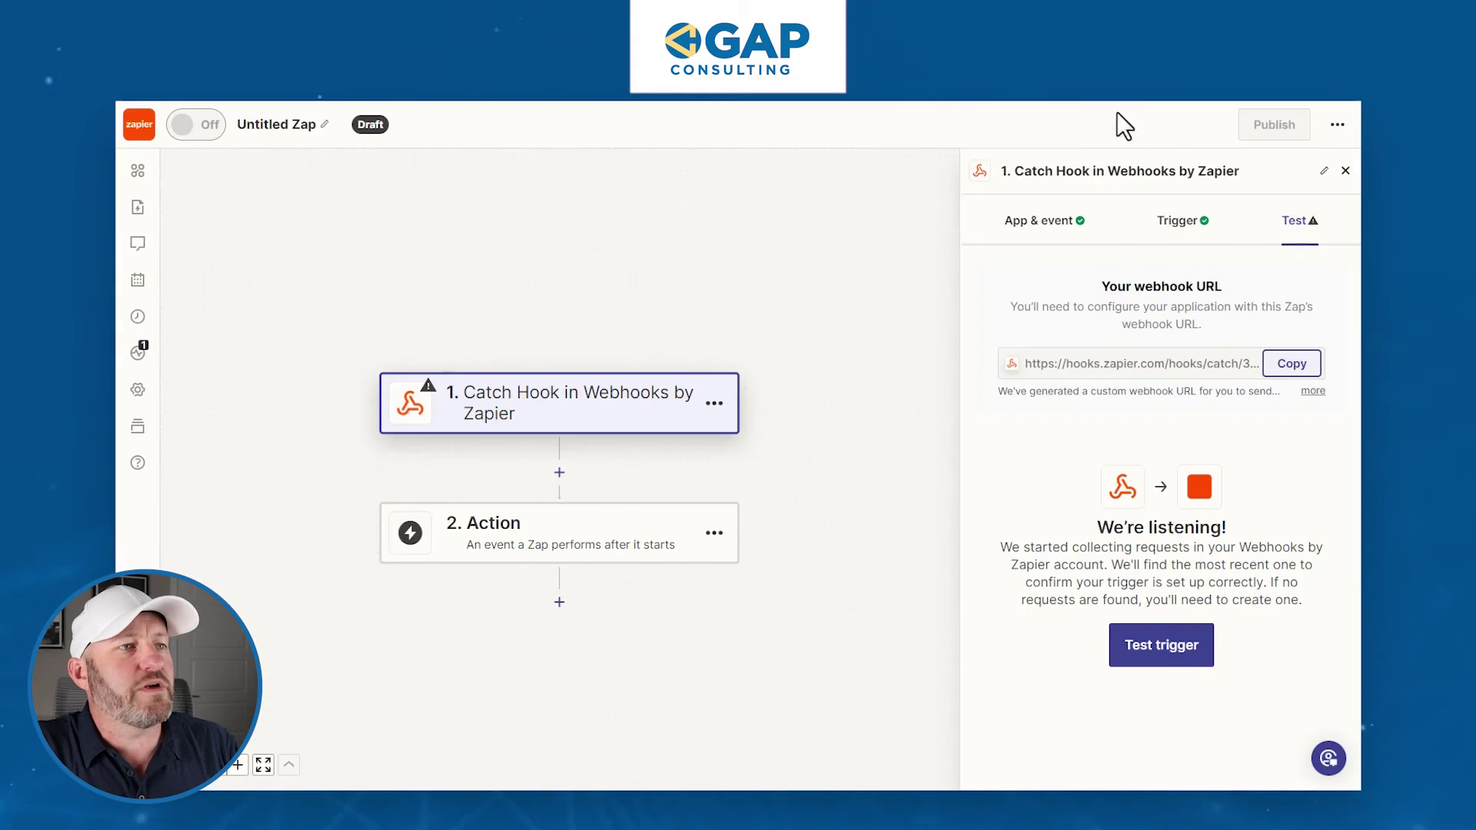
# - Test the Zapier Catch Hook trigger, which reports no request found
pyautogui.click(1161, 649)
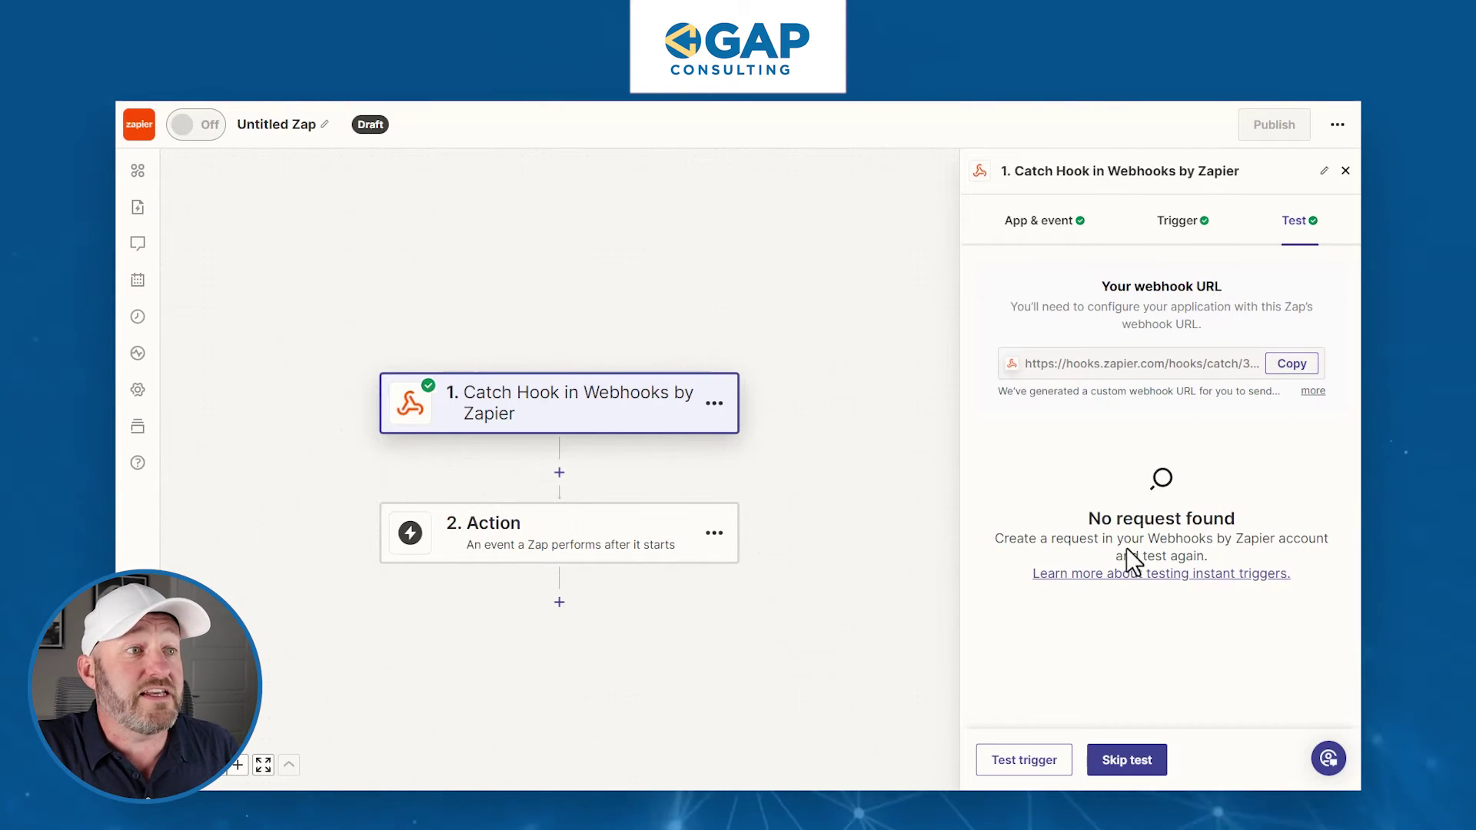
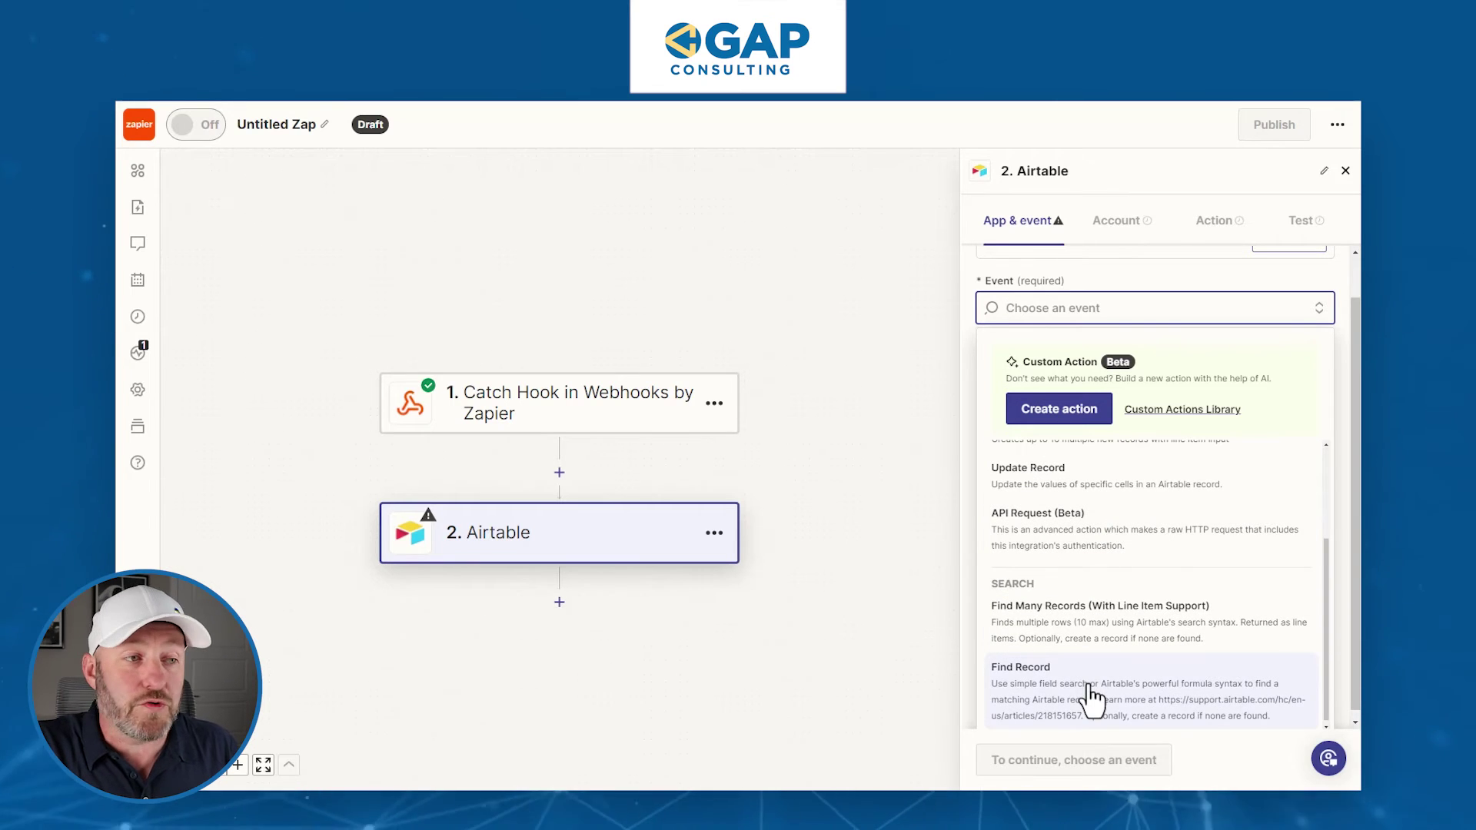
# - Choose Find Record as the Airtable event and connect the second Airtable account
pyautogui.click(1091, 695)
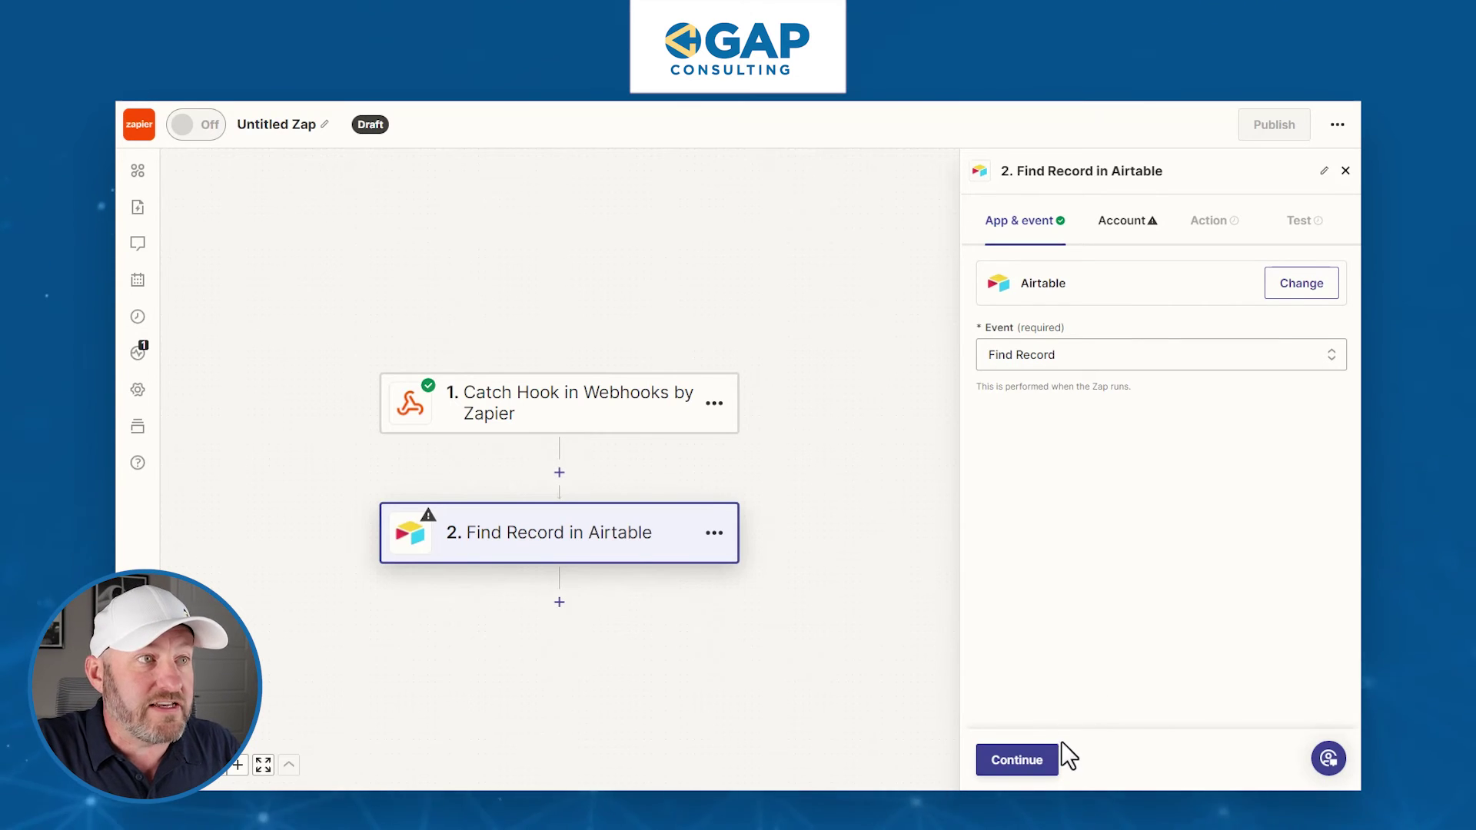
pyautogui.click(1016, 761)
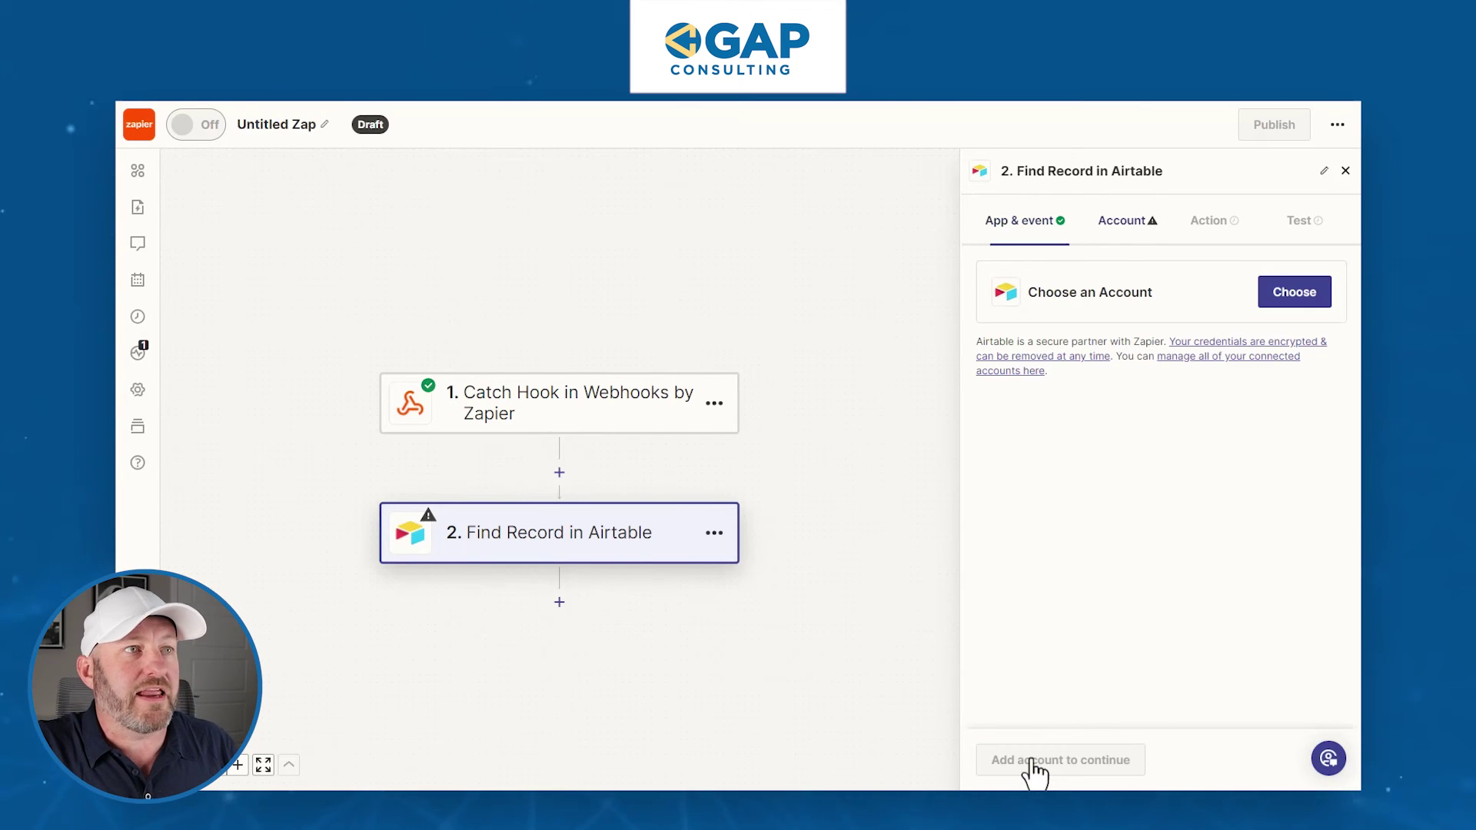
pyautogui.click(1294, 296)
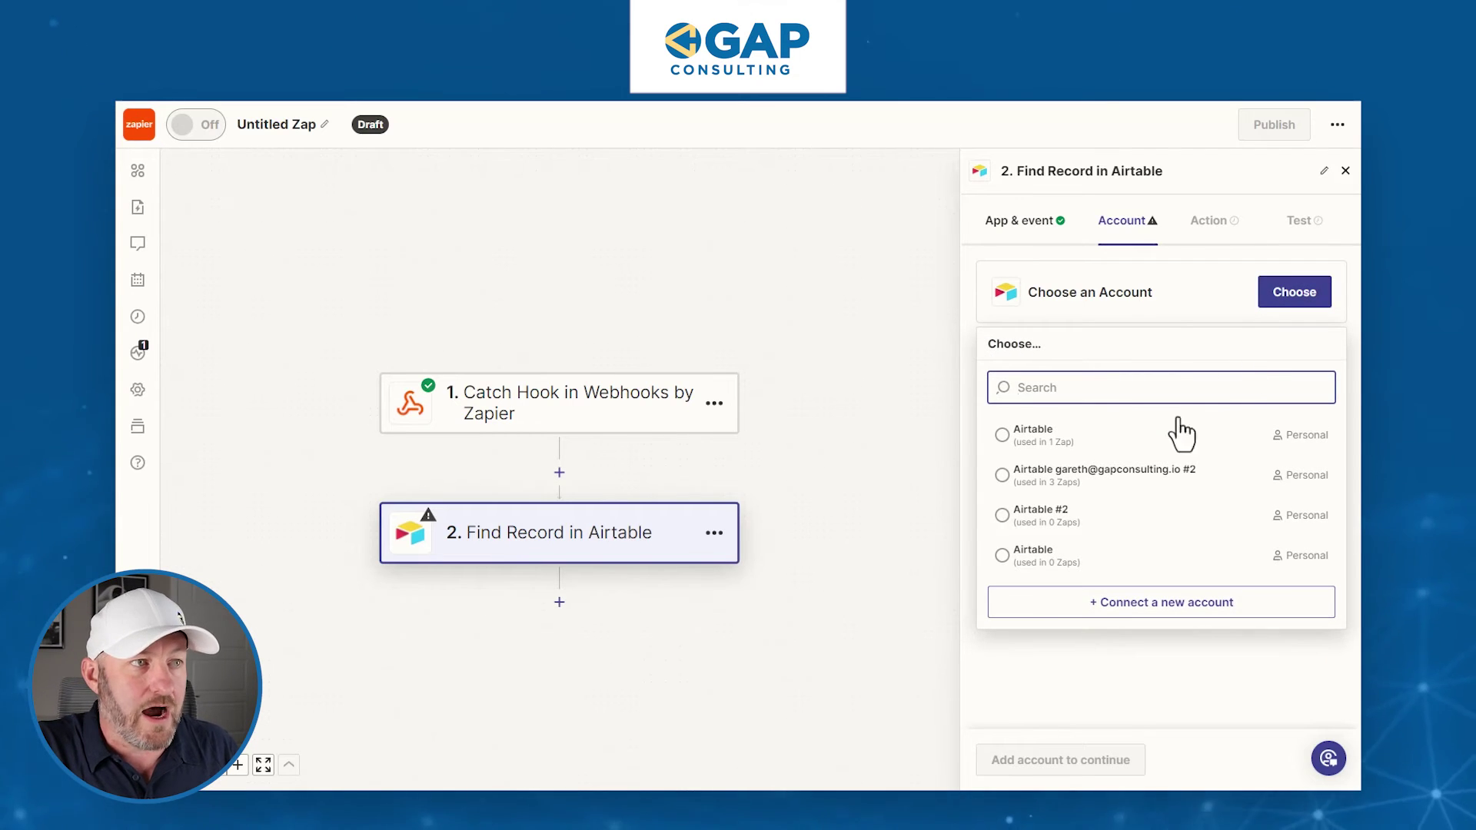
pyautogui.click(1172, 475)
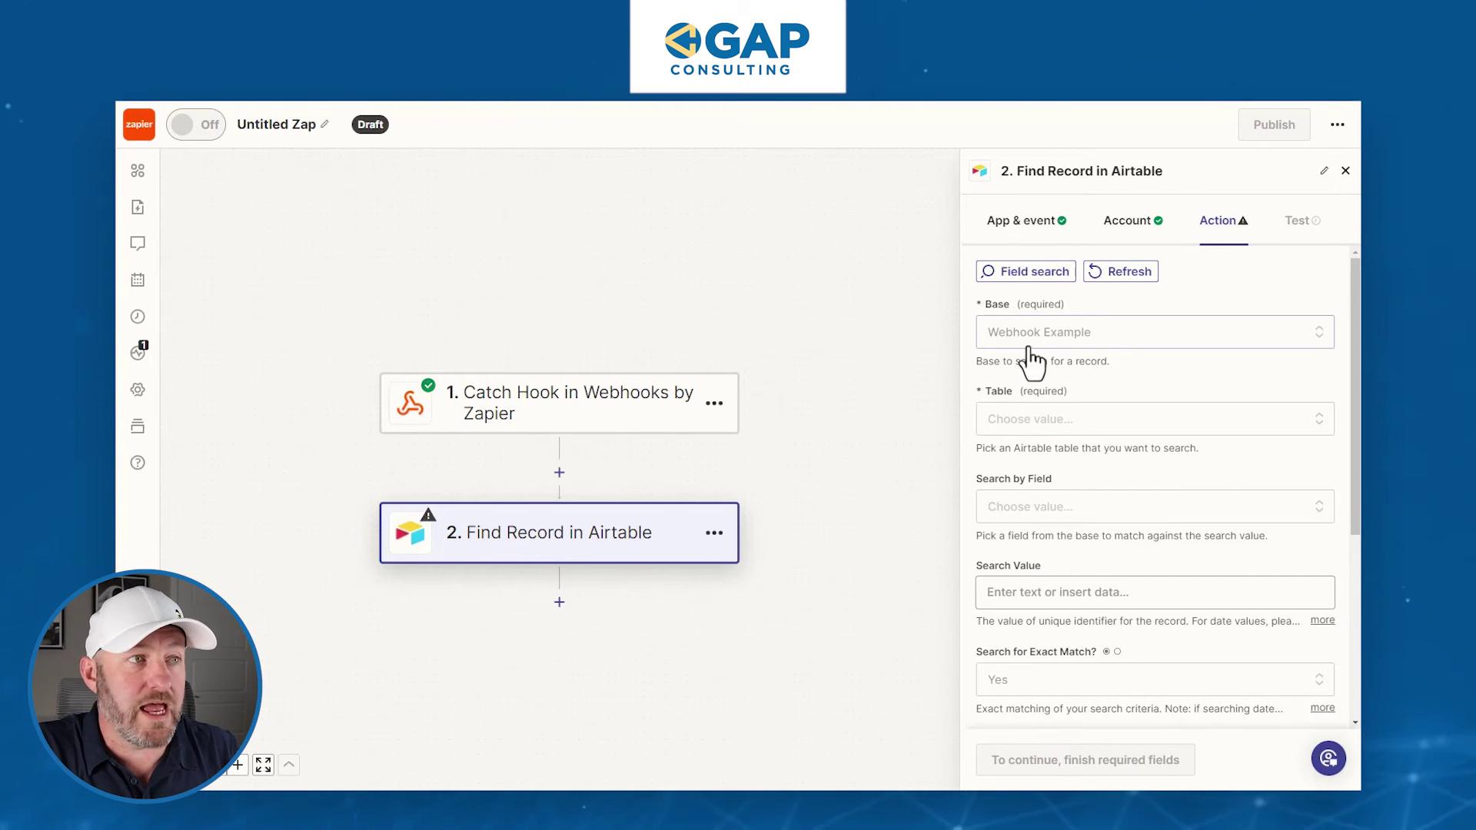
# - Select the Customers table and browse the Search by Field options
pyautogui.click(1030, 425)
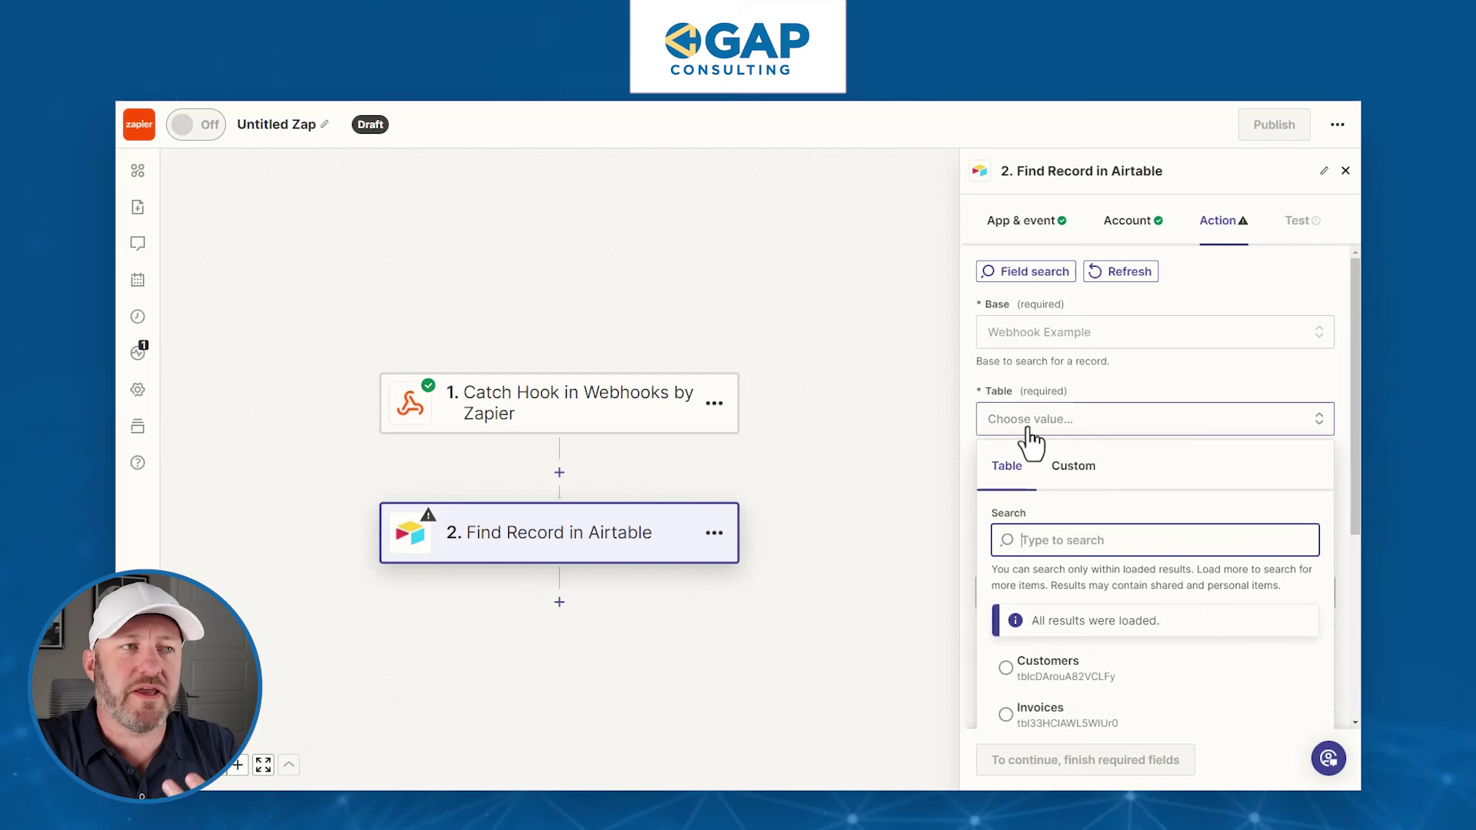
pyautogui.click(1074, 671)
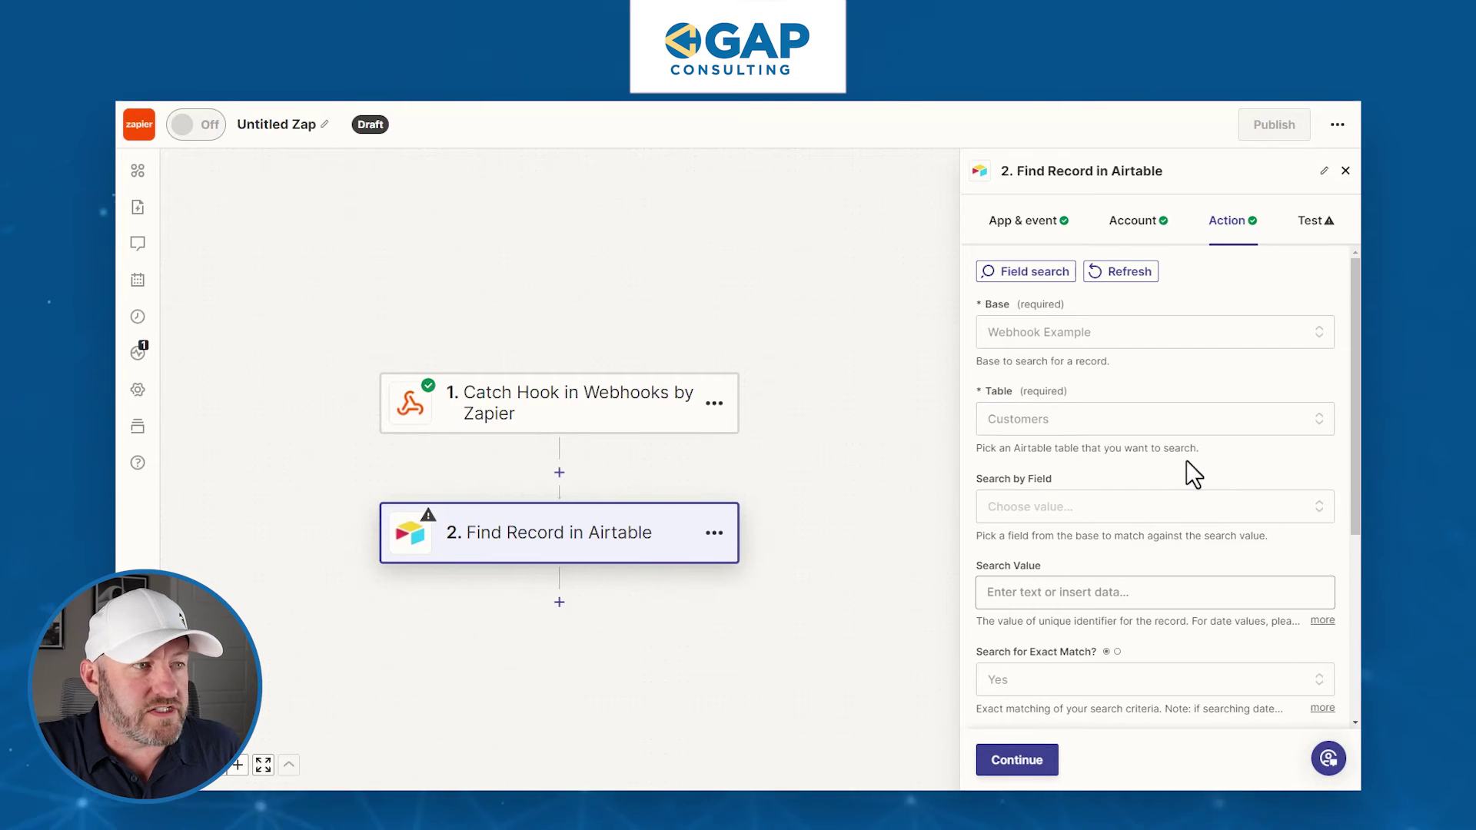
pyautogui.scroll(-1, 1183, 468)
pyautogui.click(1060, 438)
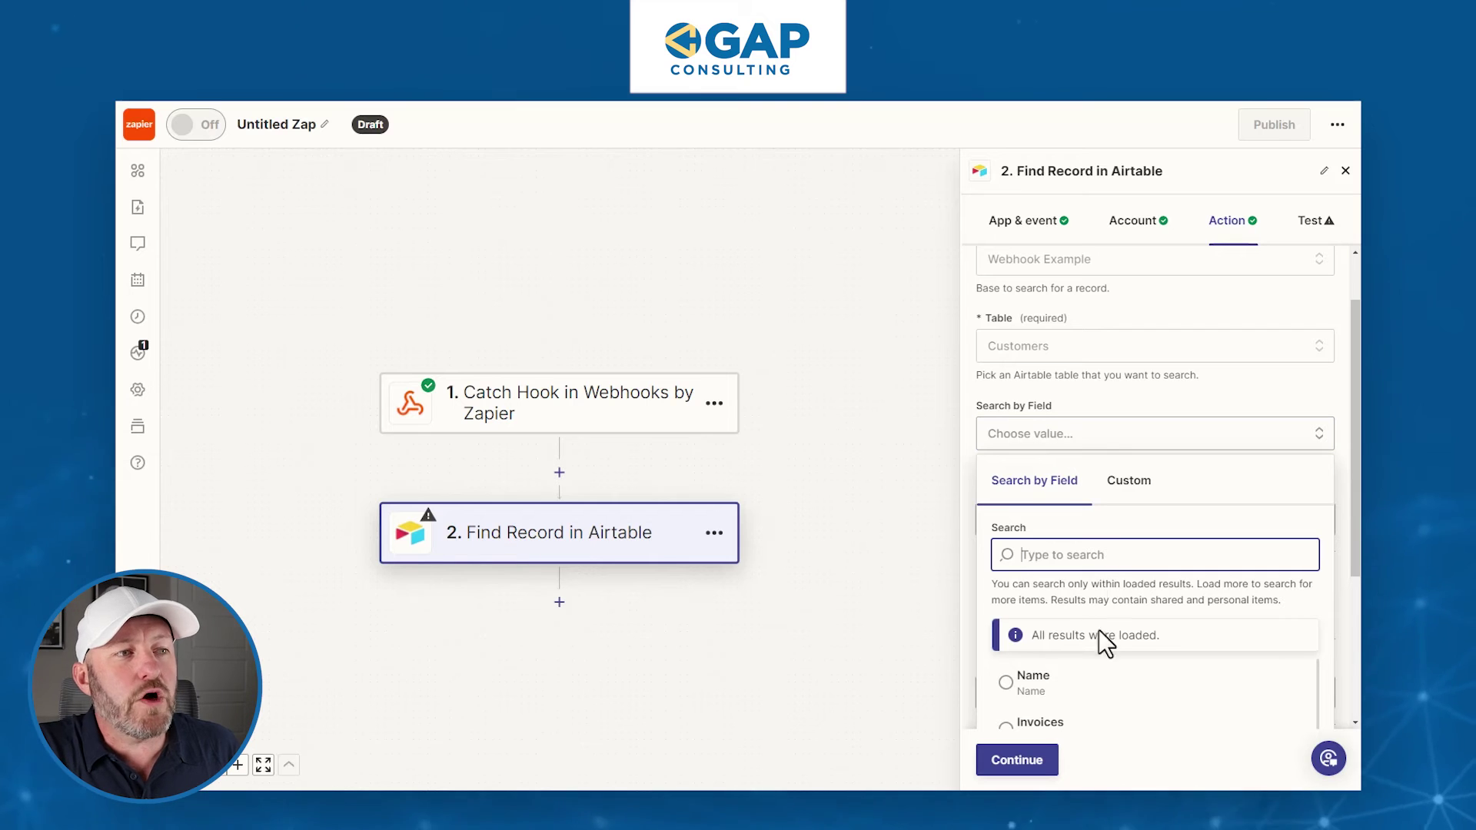
pyautogui.scroll(-3, 1102, 614)
pyautogui.scroll(-2, 1076, 604)
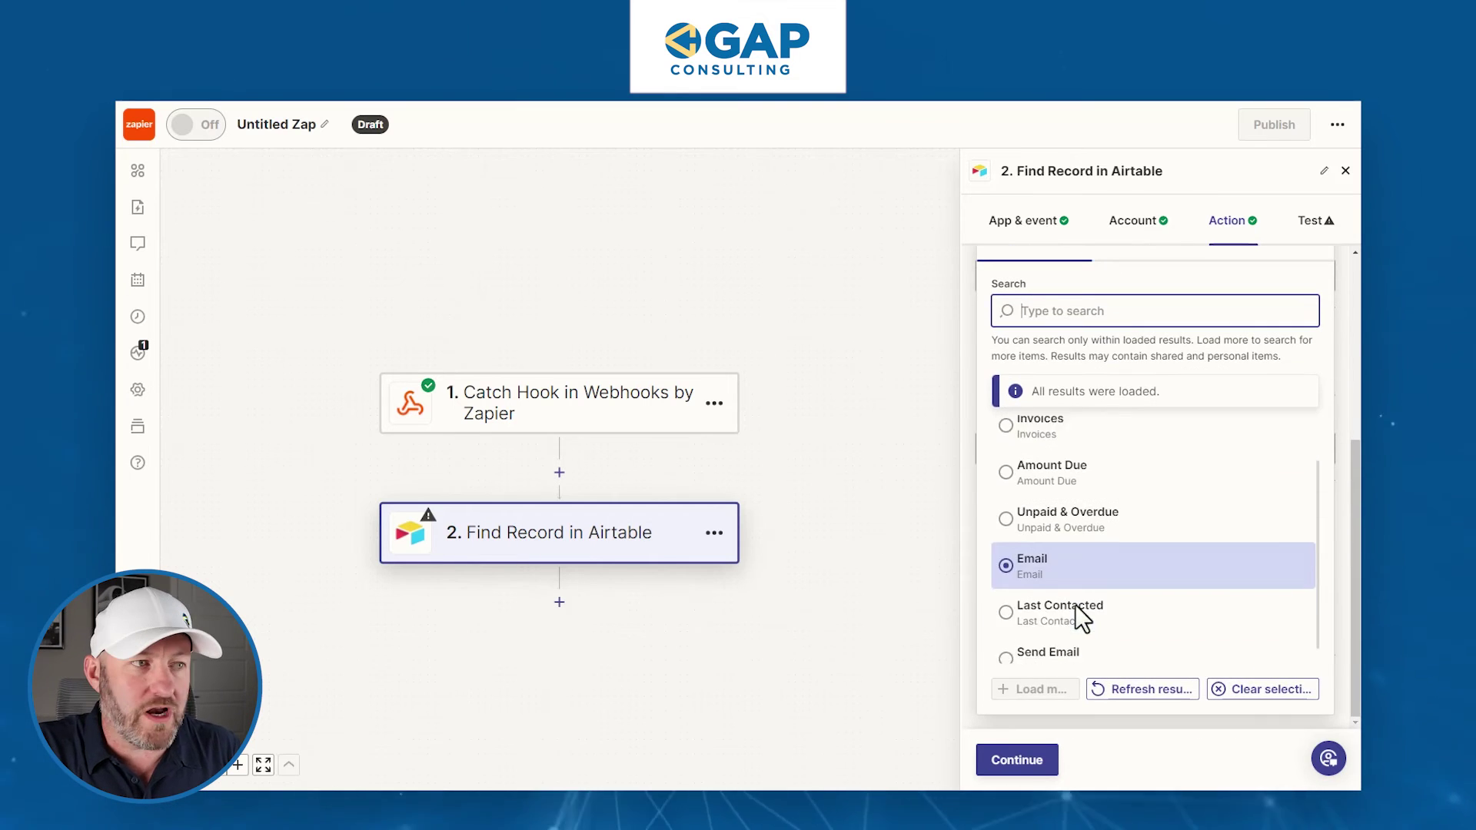
pyautogui.scroll(2, 1075, 601)
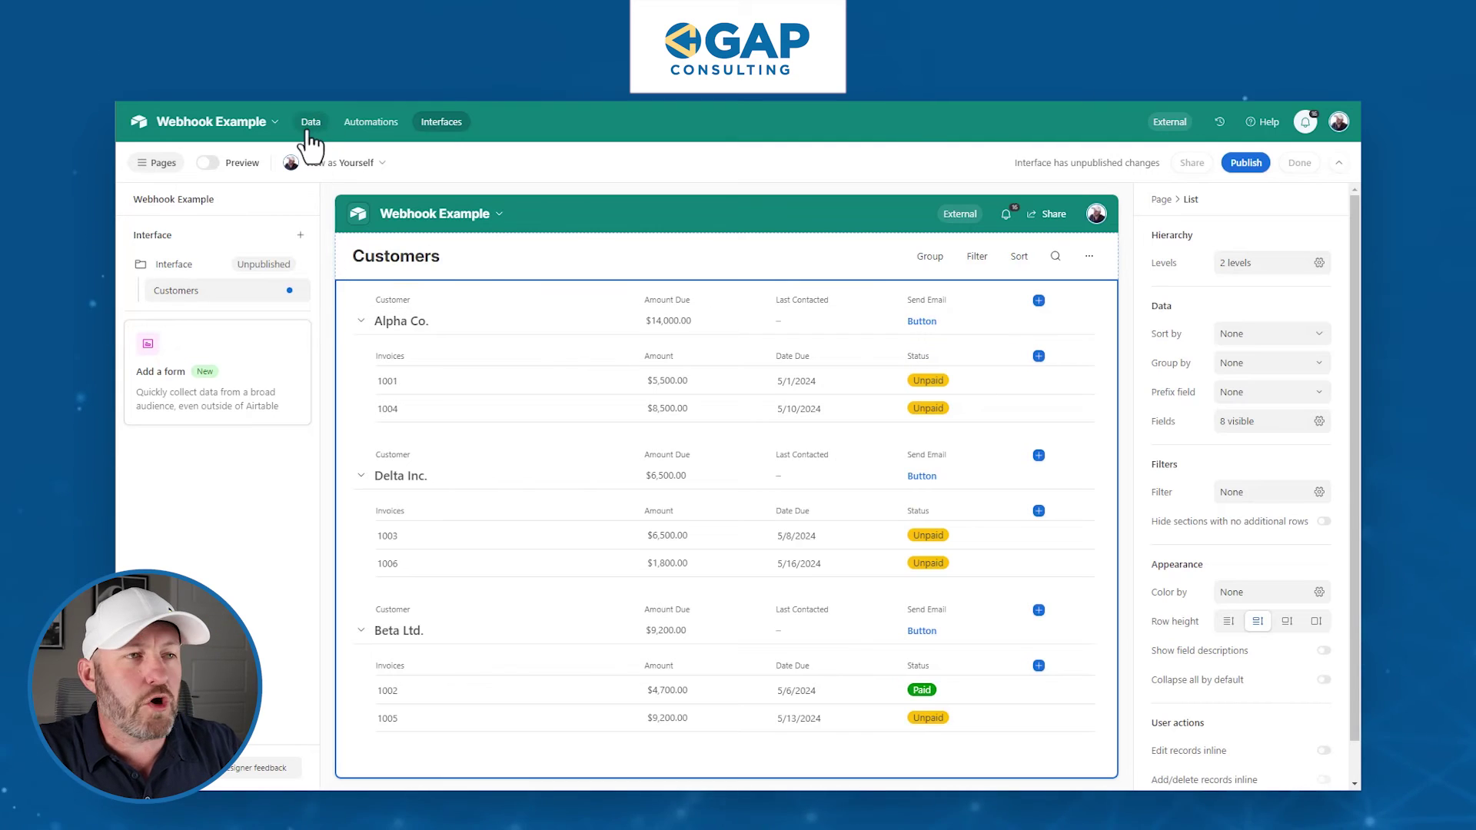
# - Add a 'Record ID' Formula field to Customers using RECORD_ID()
pyautogui.click(311, 123)
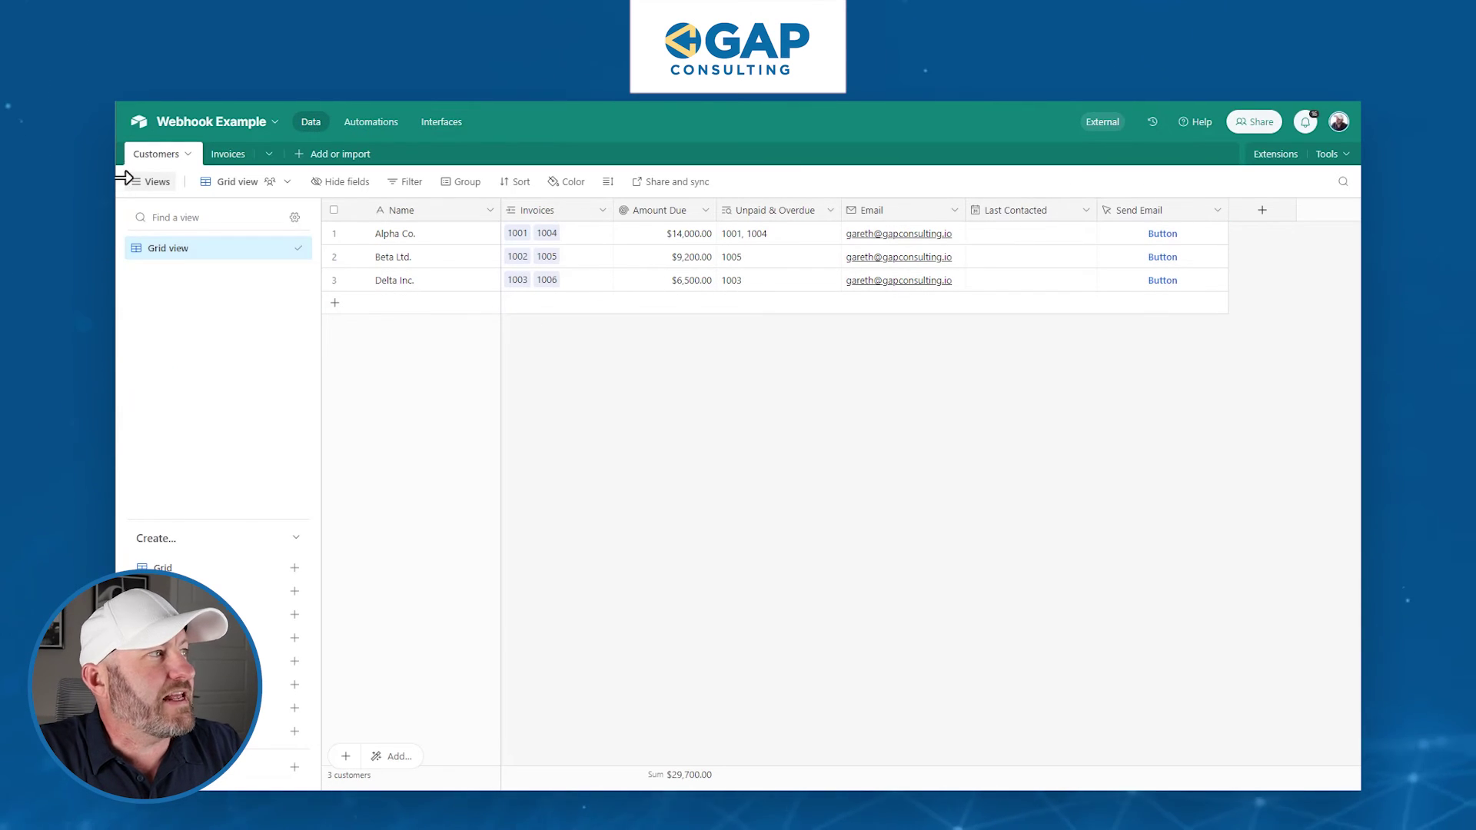
pyautogui.click(1265, 214)
pyautogui.write('Record ID')
pyautogui.press('Tab')
pyautogui.write('f')
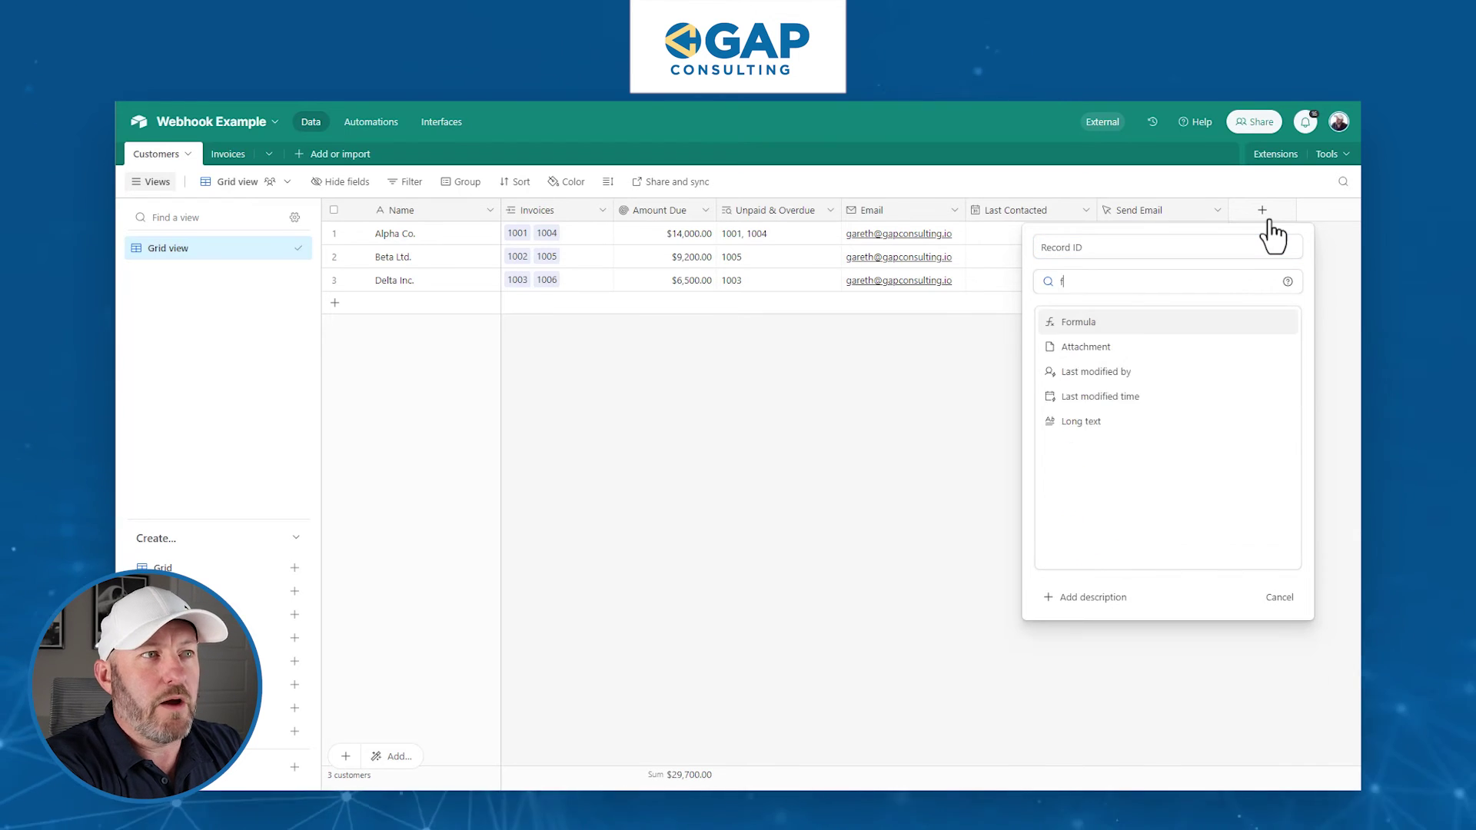
pyautogui.press('Return')
pyautogui.click(1201, 375)
pyautogui.write('rec')
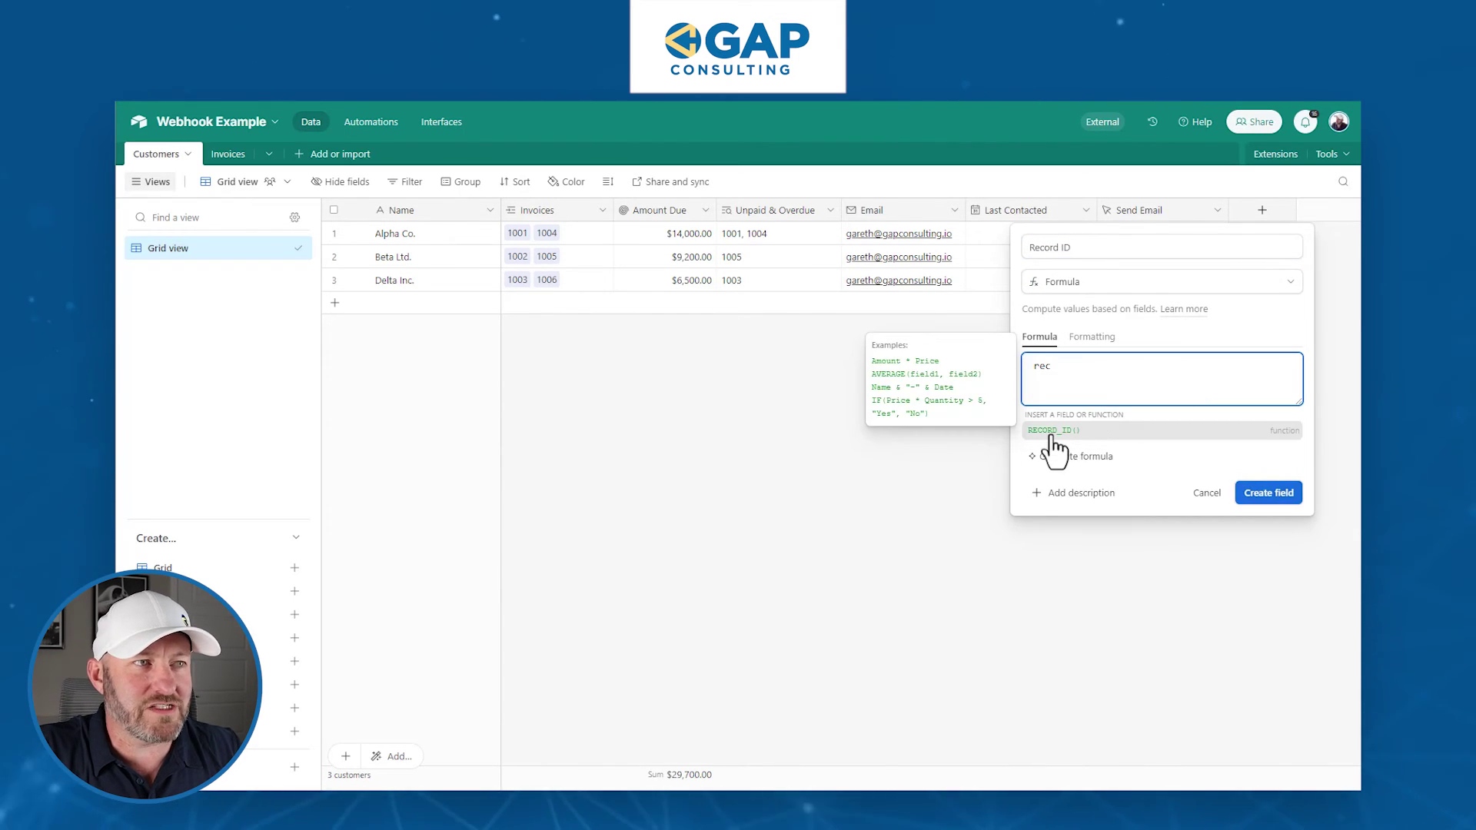
pyautogui.click(1052, 431)
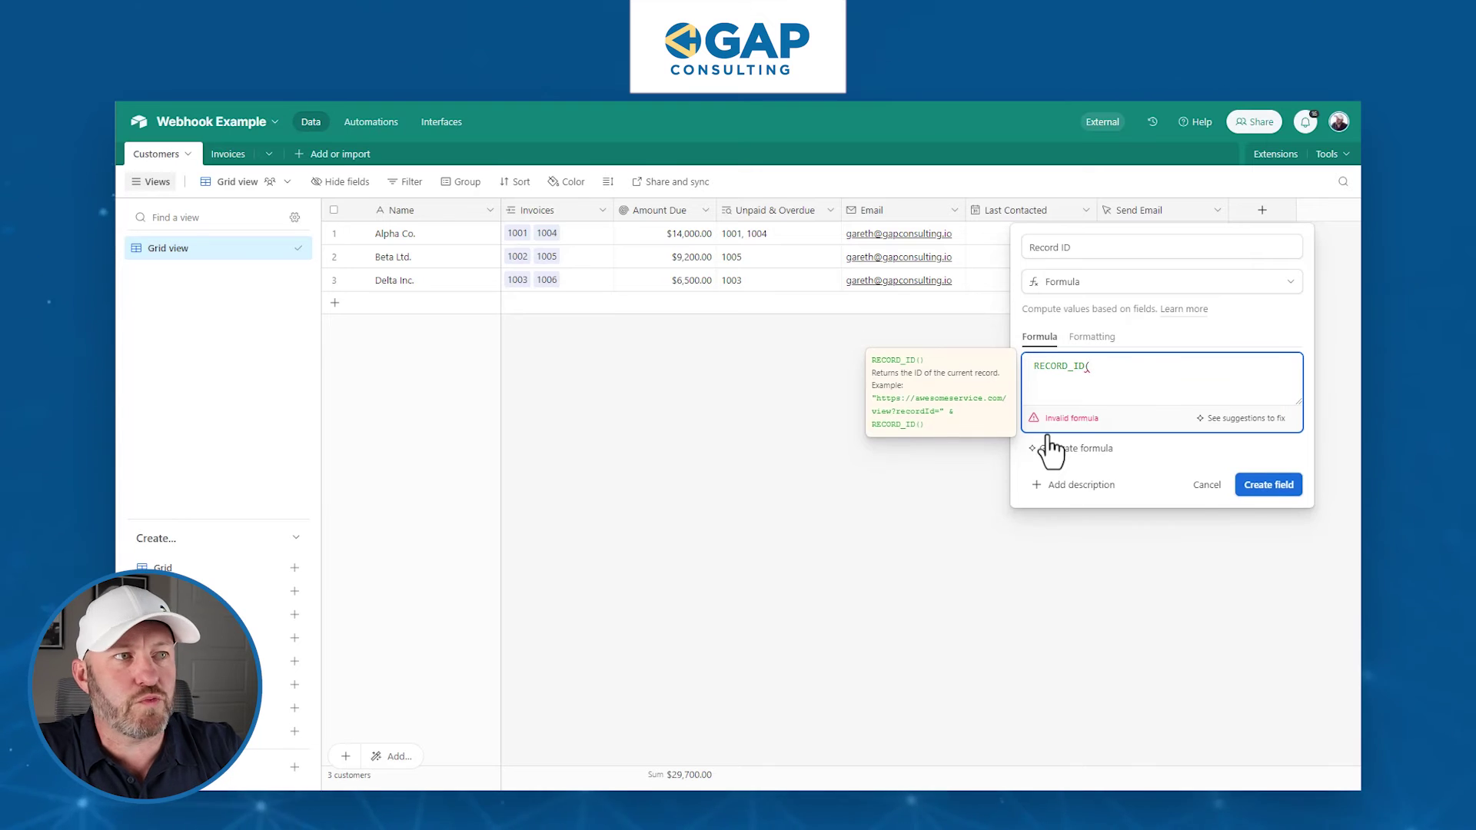
pyautogui.click(1270, 484)
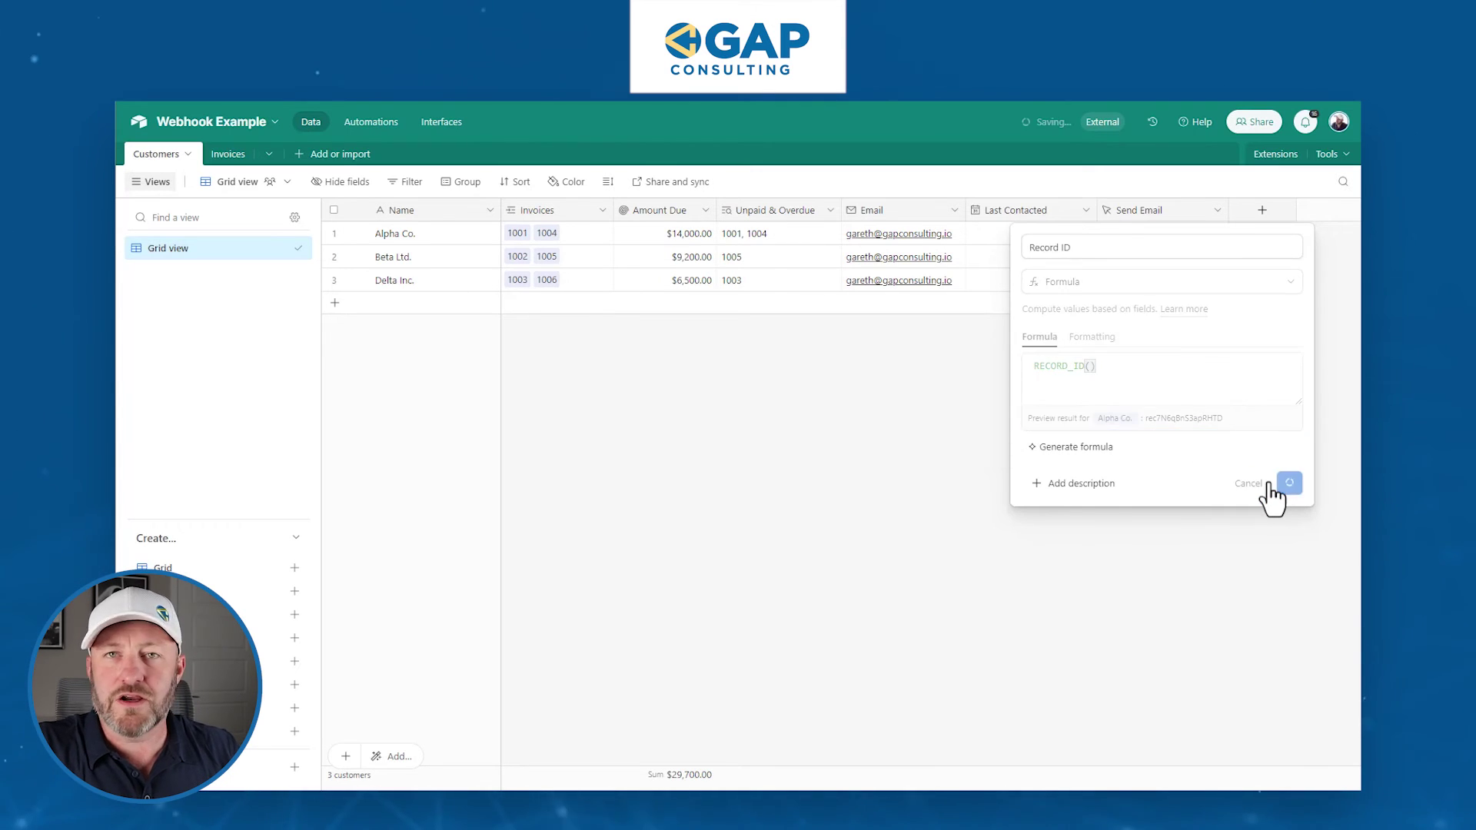
# - Check the Record ID values for Alpha Co. and Delta Inc., then return to Zapier
pyautogui.click(1279, 233)
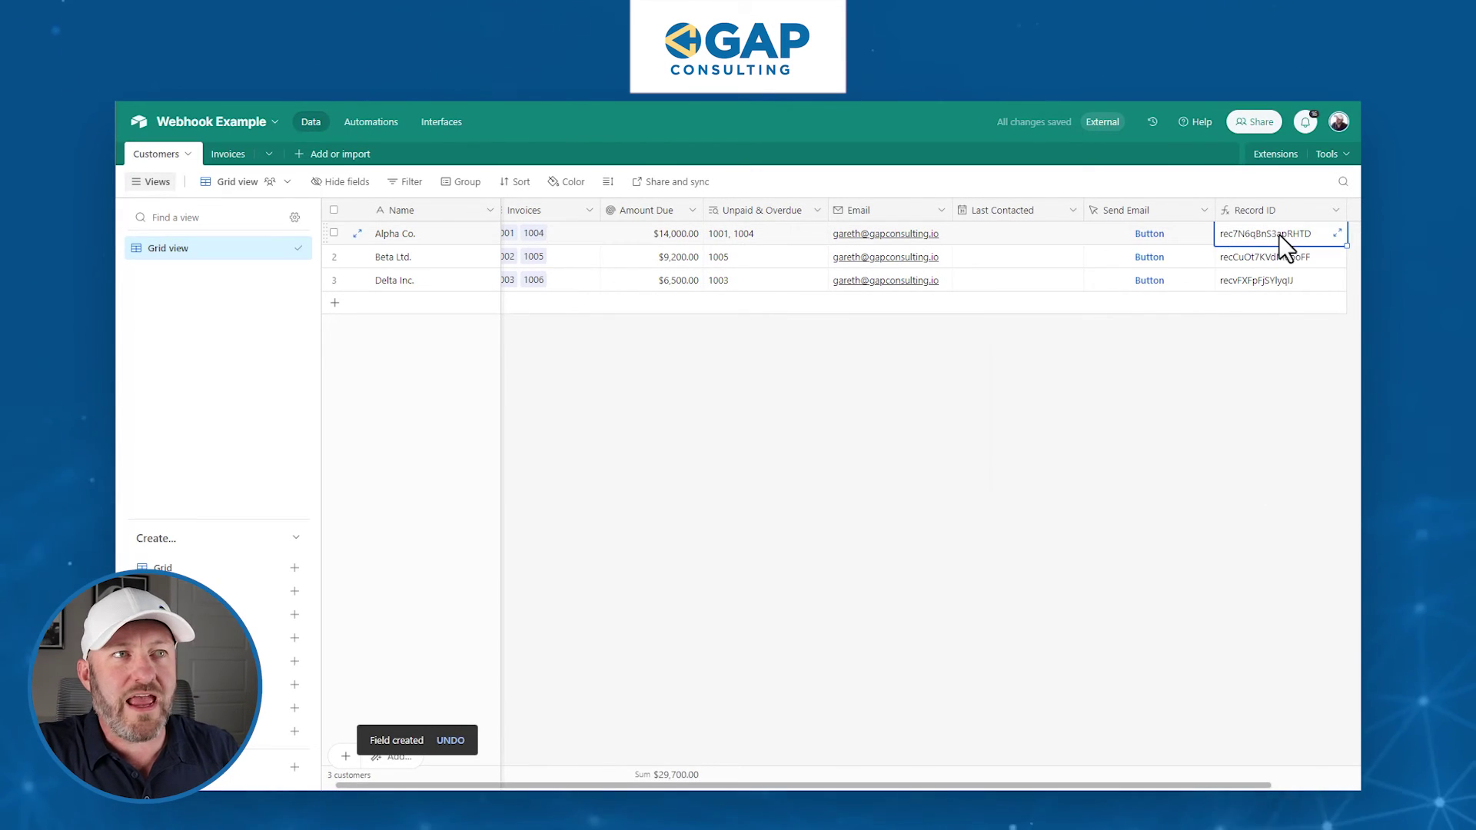
pyautogui.click(1284, 281)
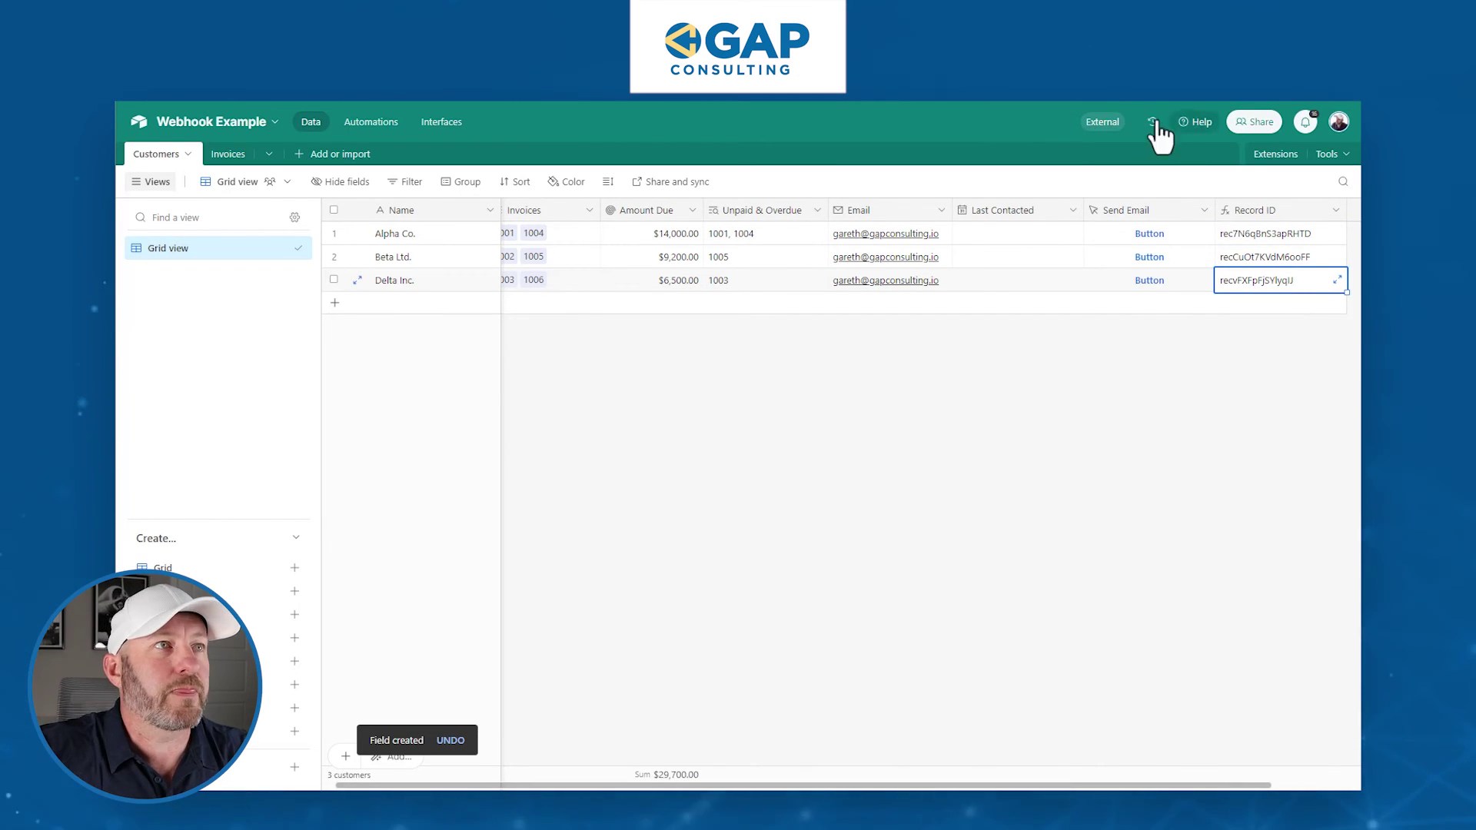
pyautogui.click(1122, 89)
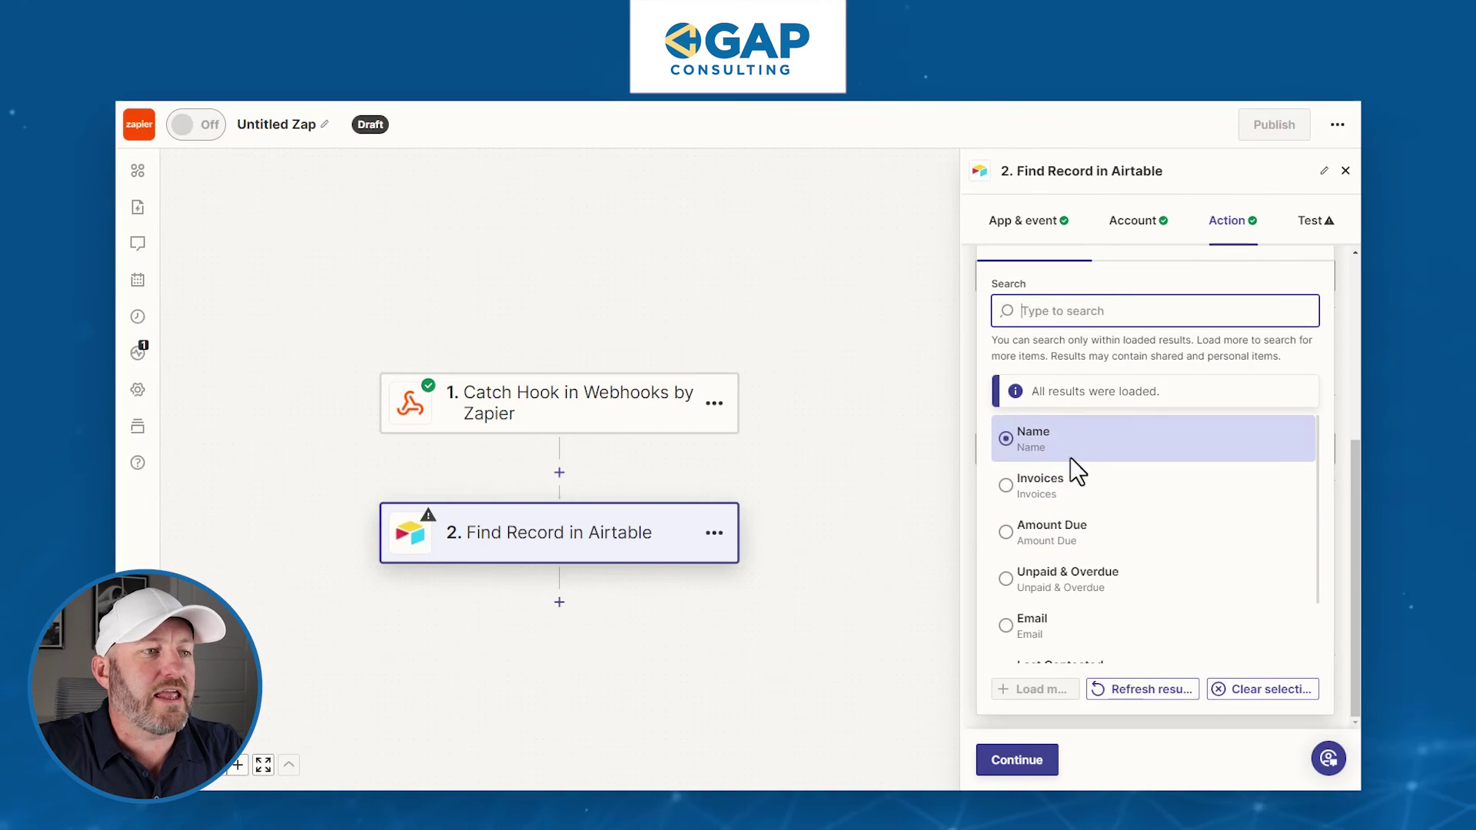
# - Refresh the field list and set Search by Field to Record ID
pyautogui.click(1150, 690)
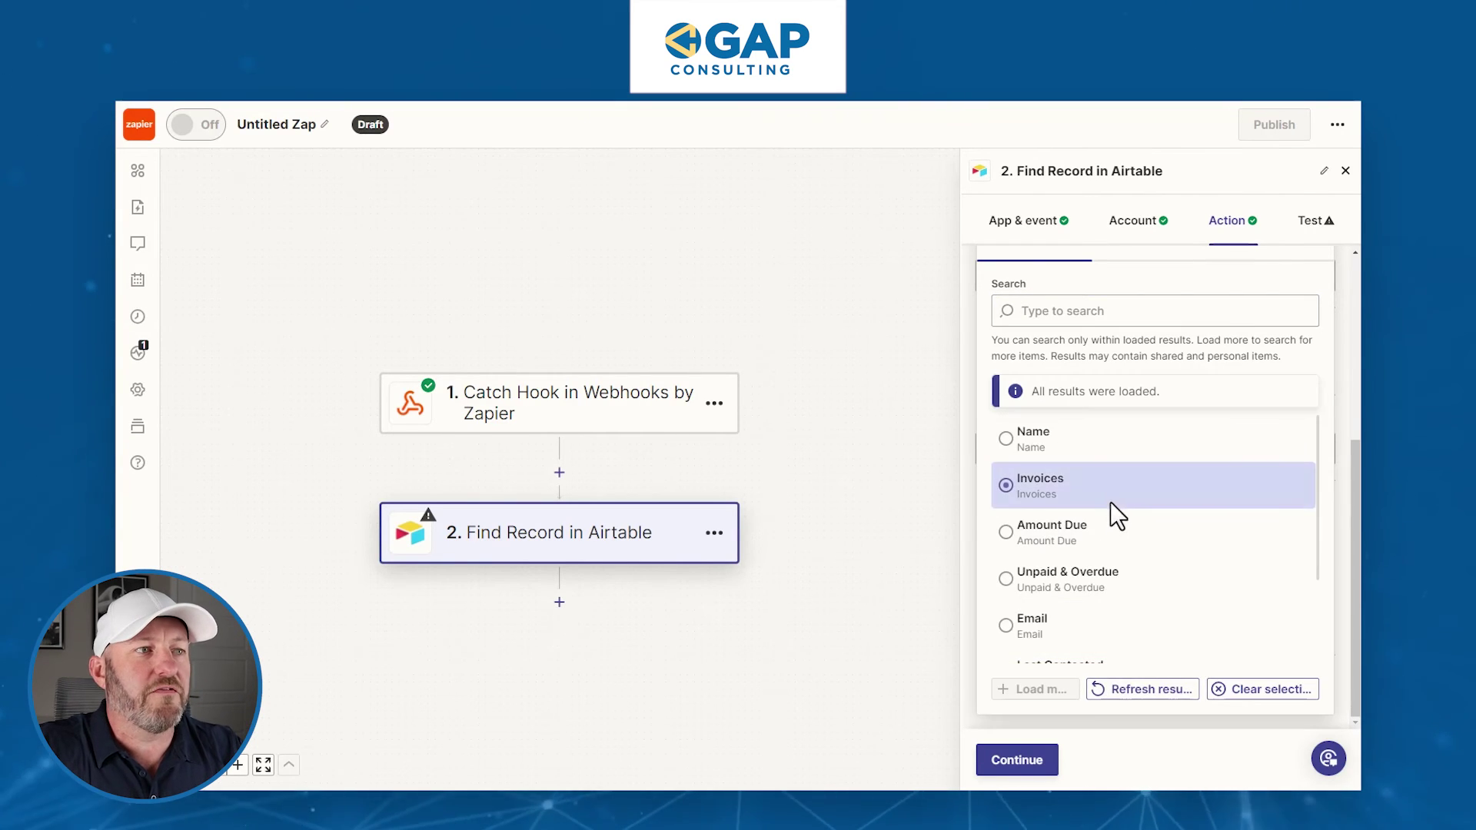
pyautogui.click(1086, 313)
pyautogui.write('rec')
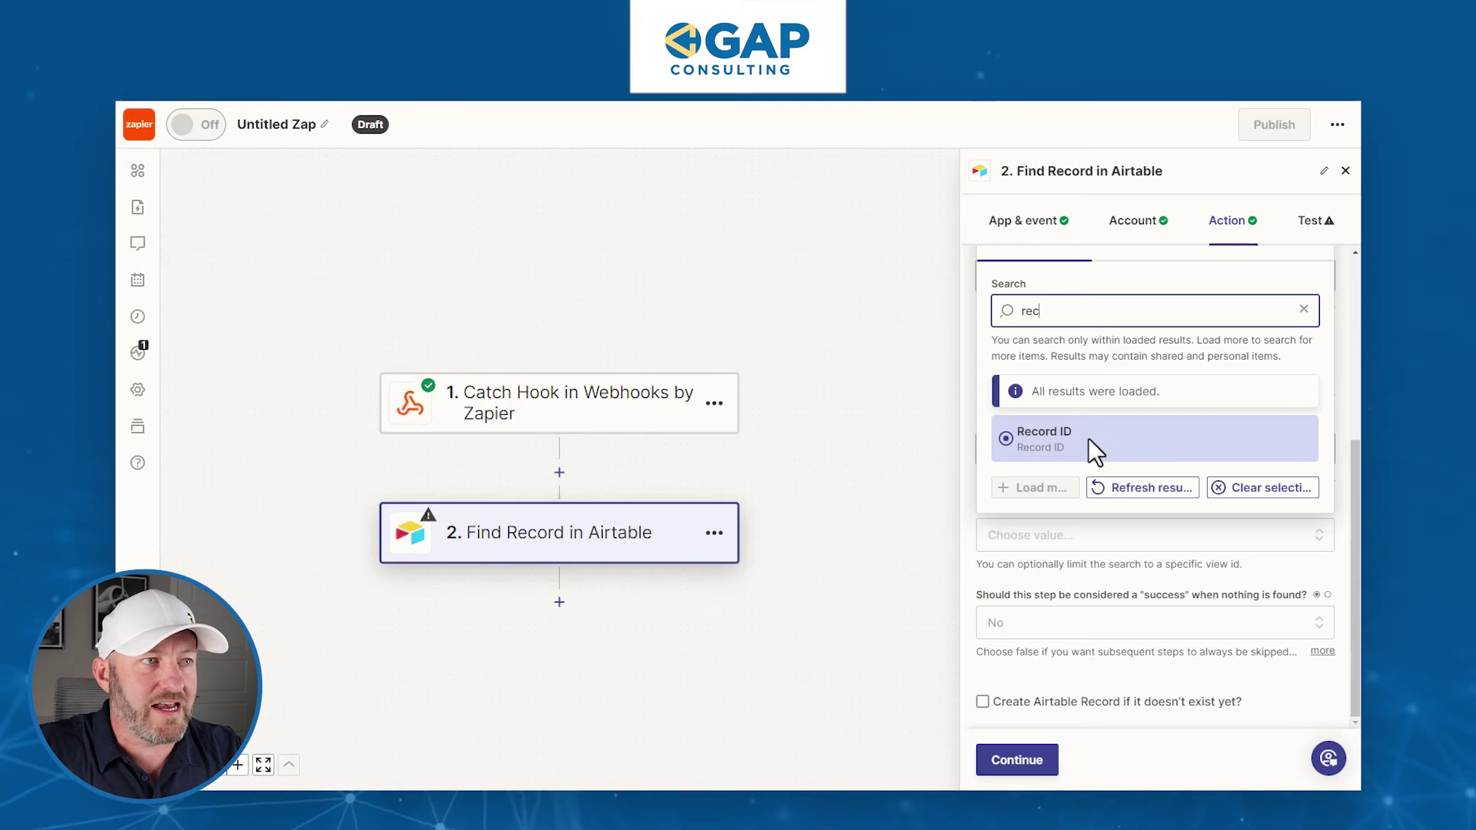
pyautogui.click(1088, 438)
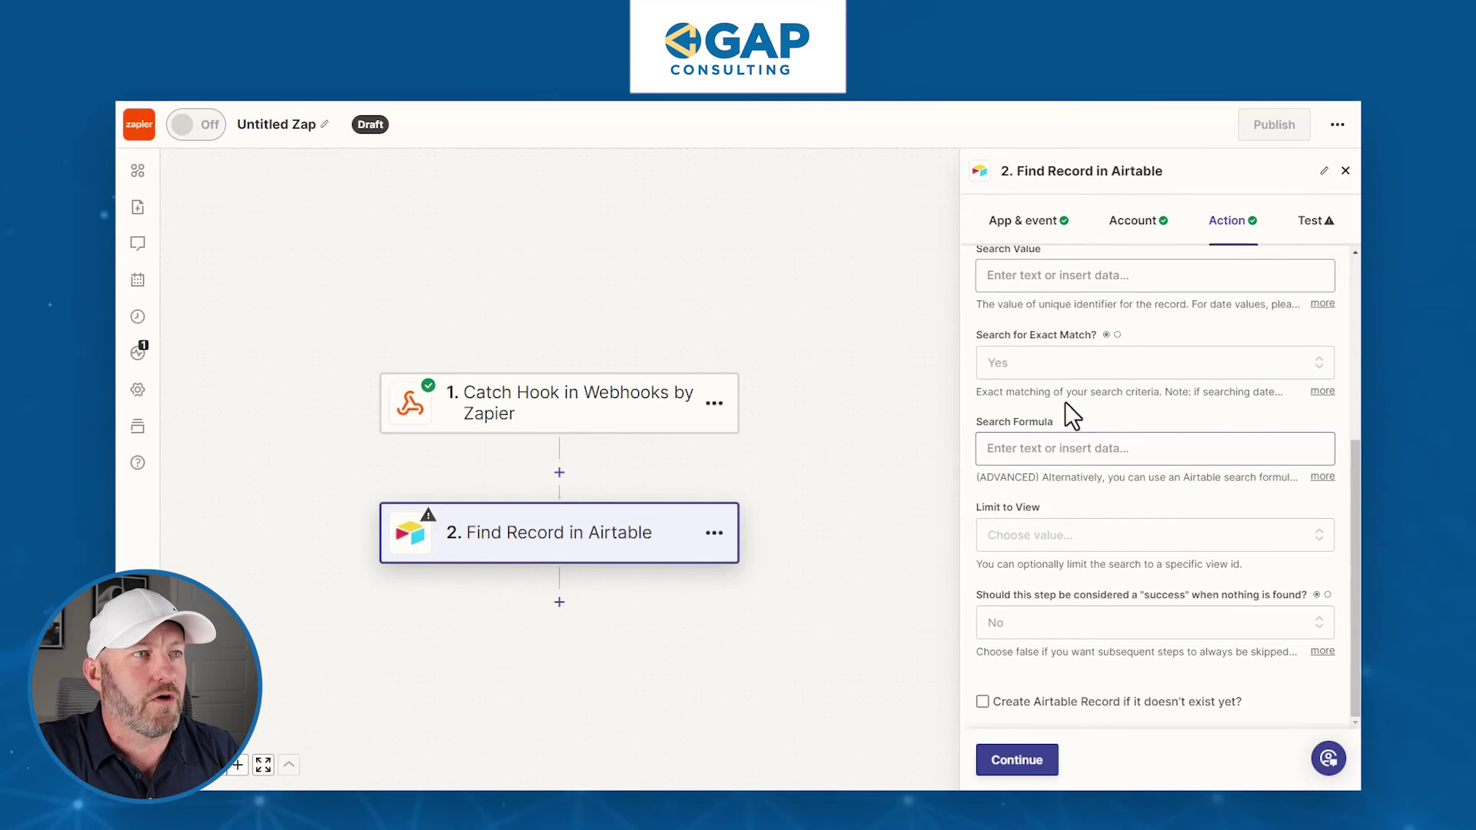
# - Map the webhook's Querystring Rec ID into Search Value and continue to testing
pyautogui.click(1034, 280)
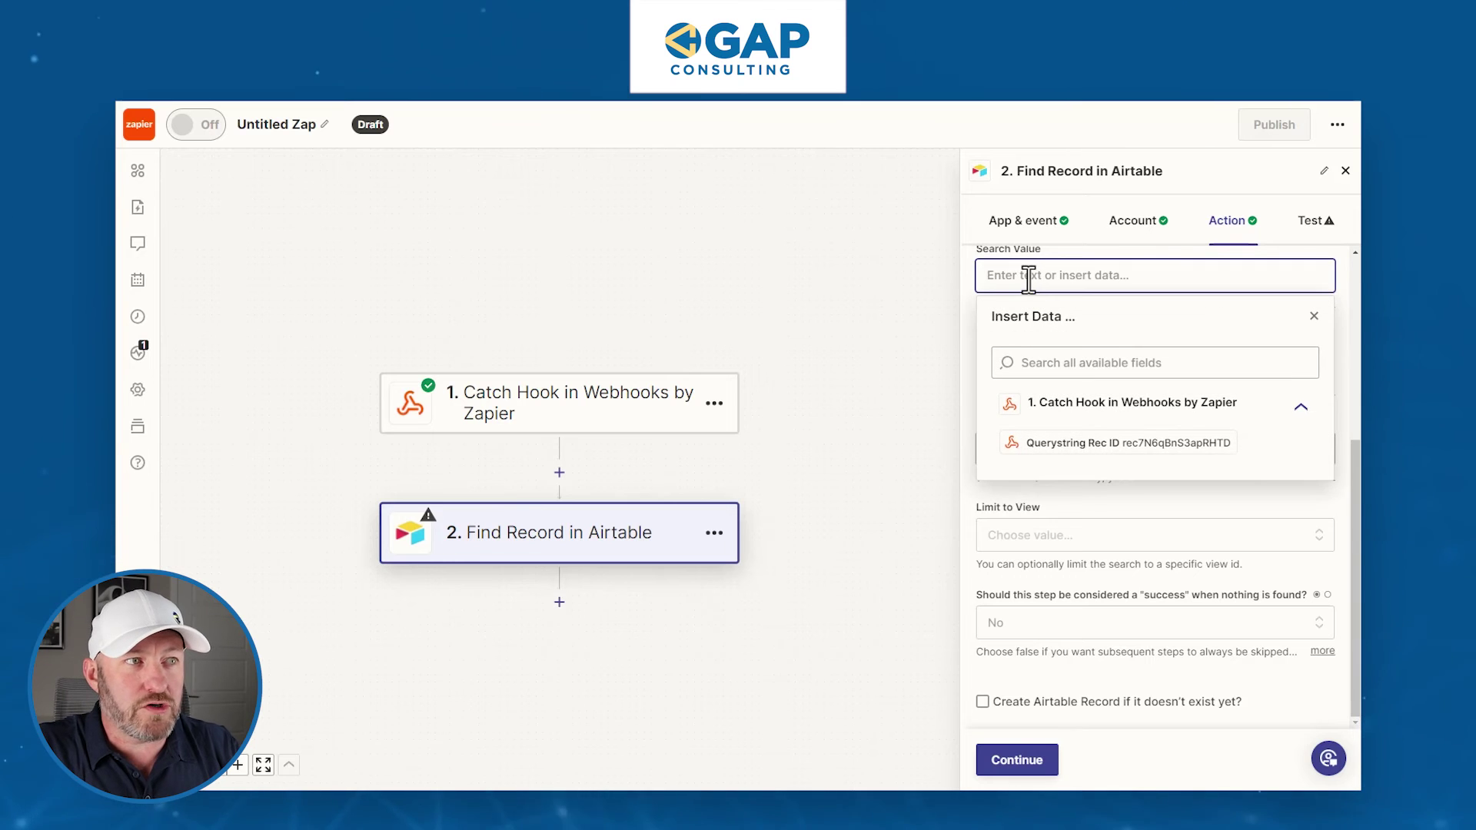
pyautogui.click(1194, 454)
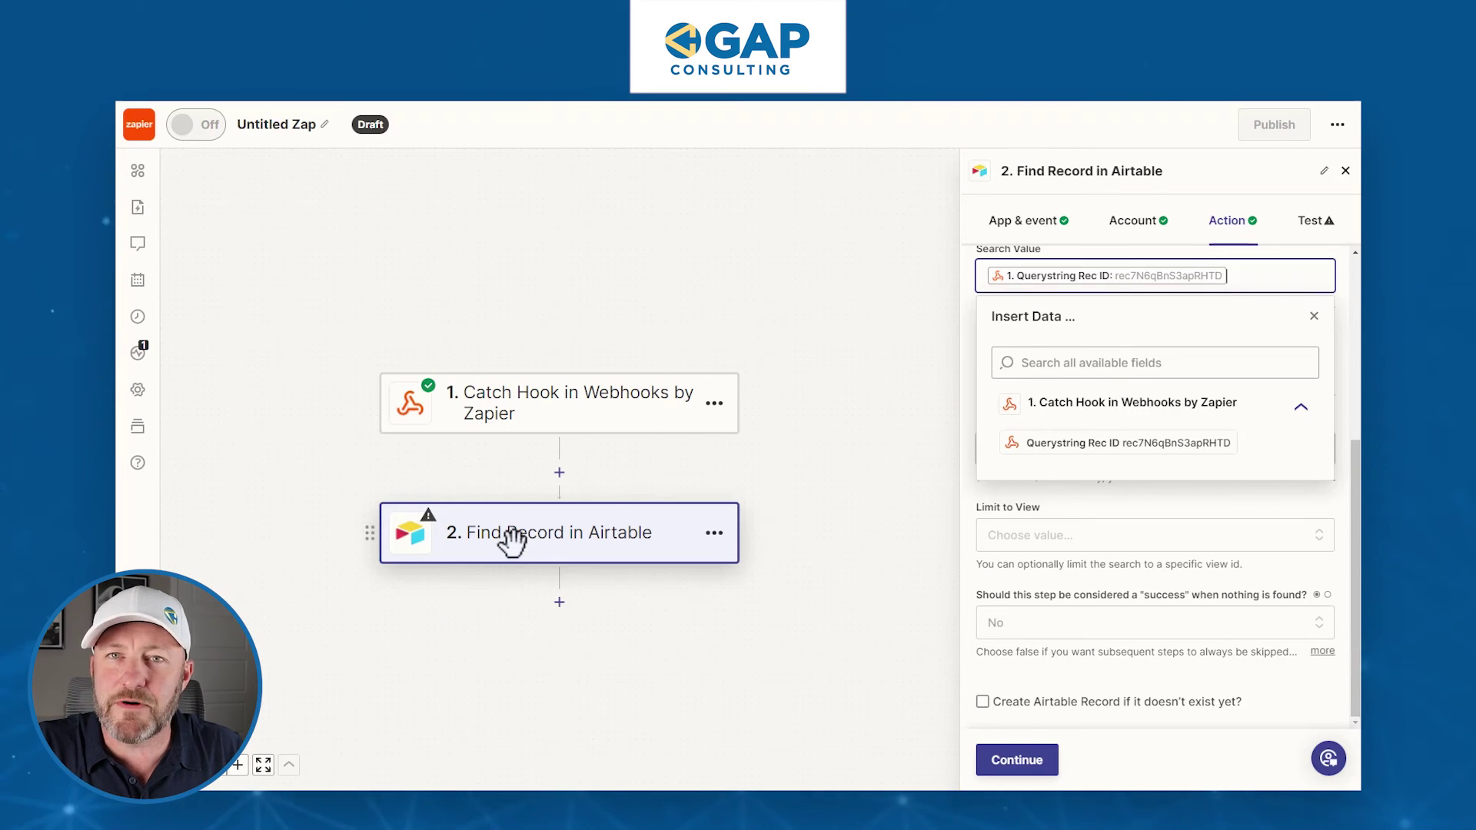
pyautogui.click(1337, 348)
pyautogui.scroll(4, 1199, 461)
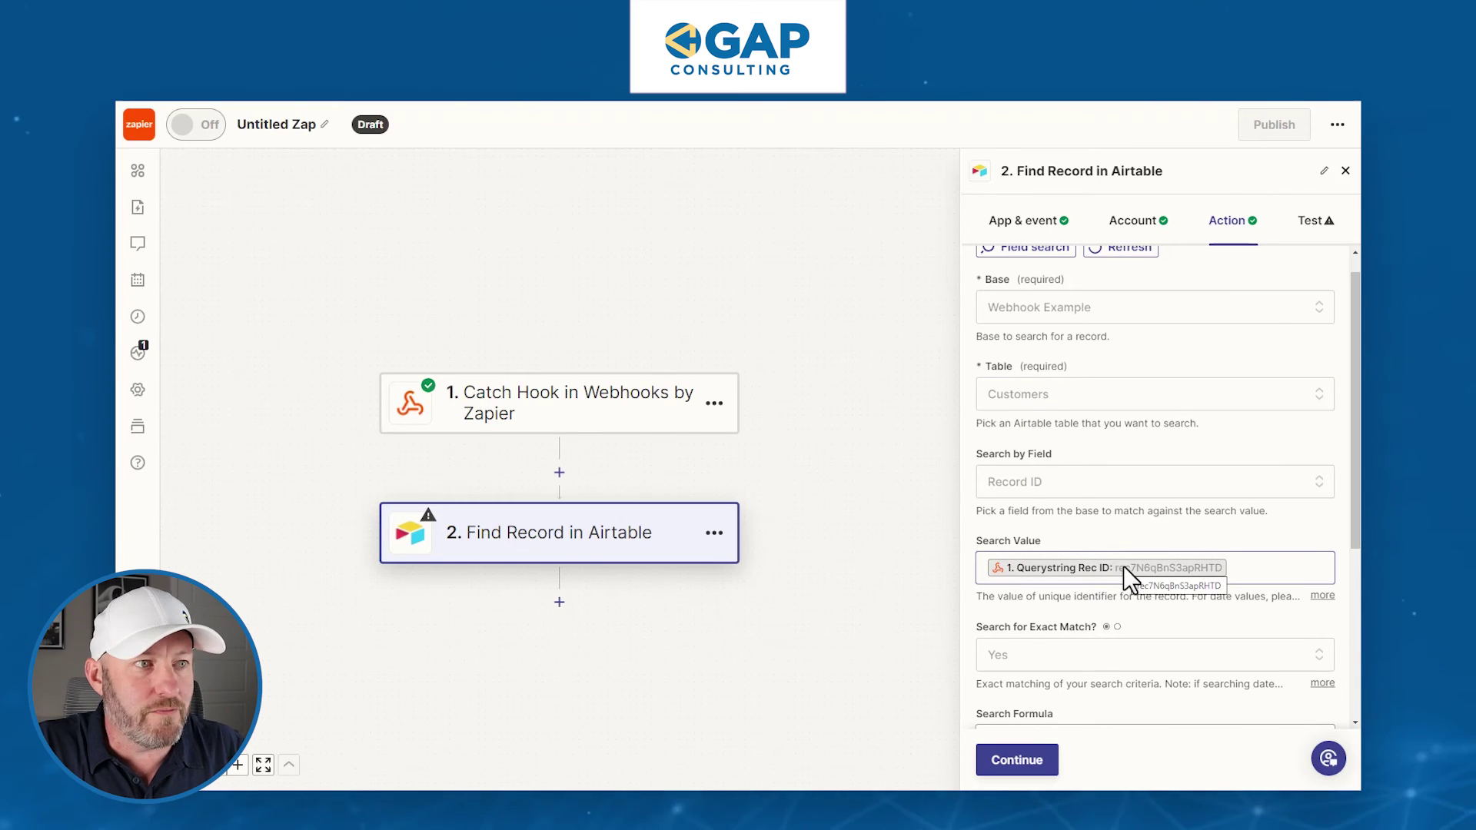
pyautogui.scroll(-3, 1123, 569)
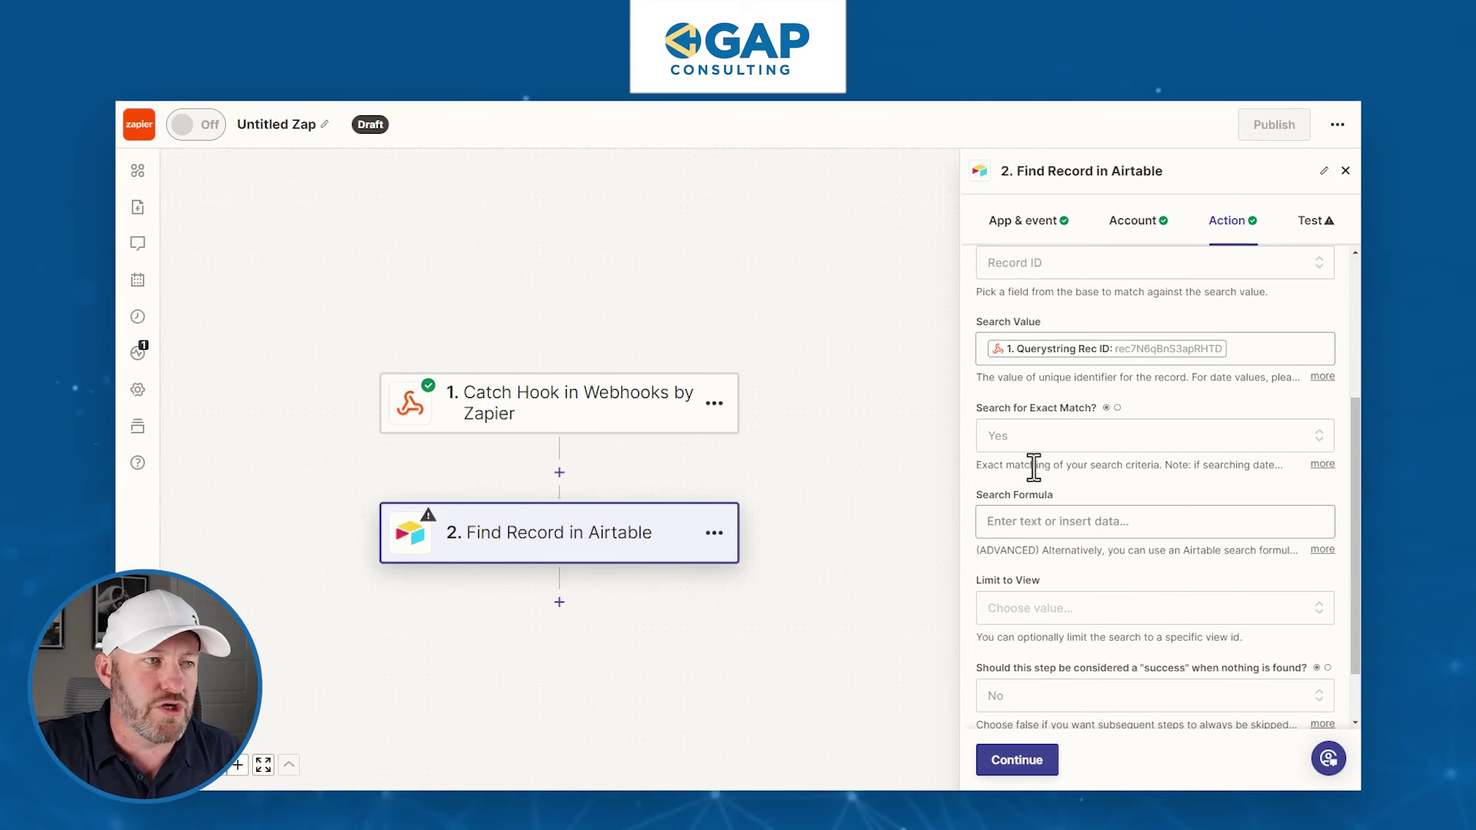
pyautogui.scroll(-1, 1052, 530)
pyautogui.click(1026, 761)
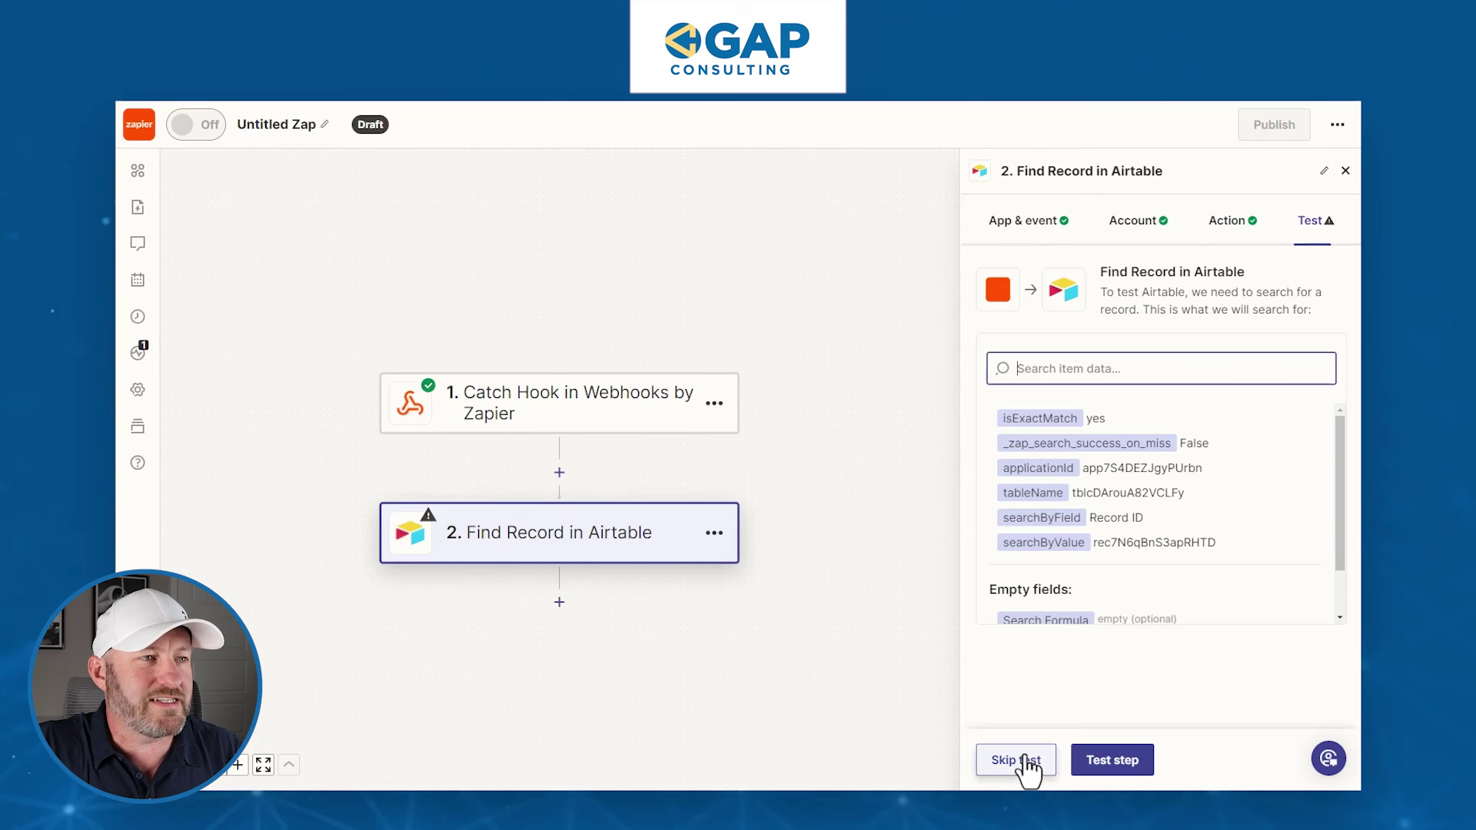
# - Test the step and review Alpha Co.'s record: Amount Due 14000, overdue invoices 1001 and 1004
pyautogui.click(1116, 761)
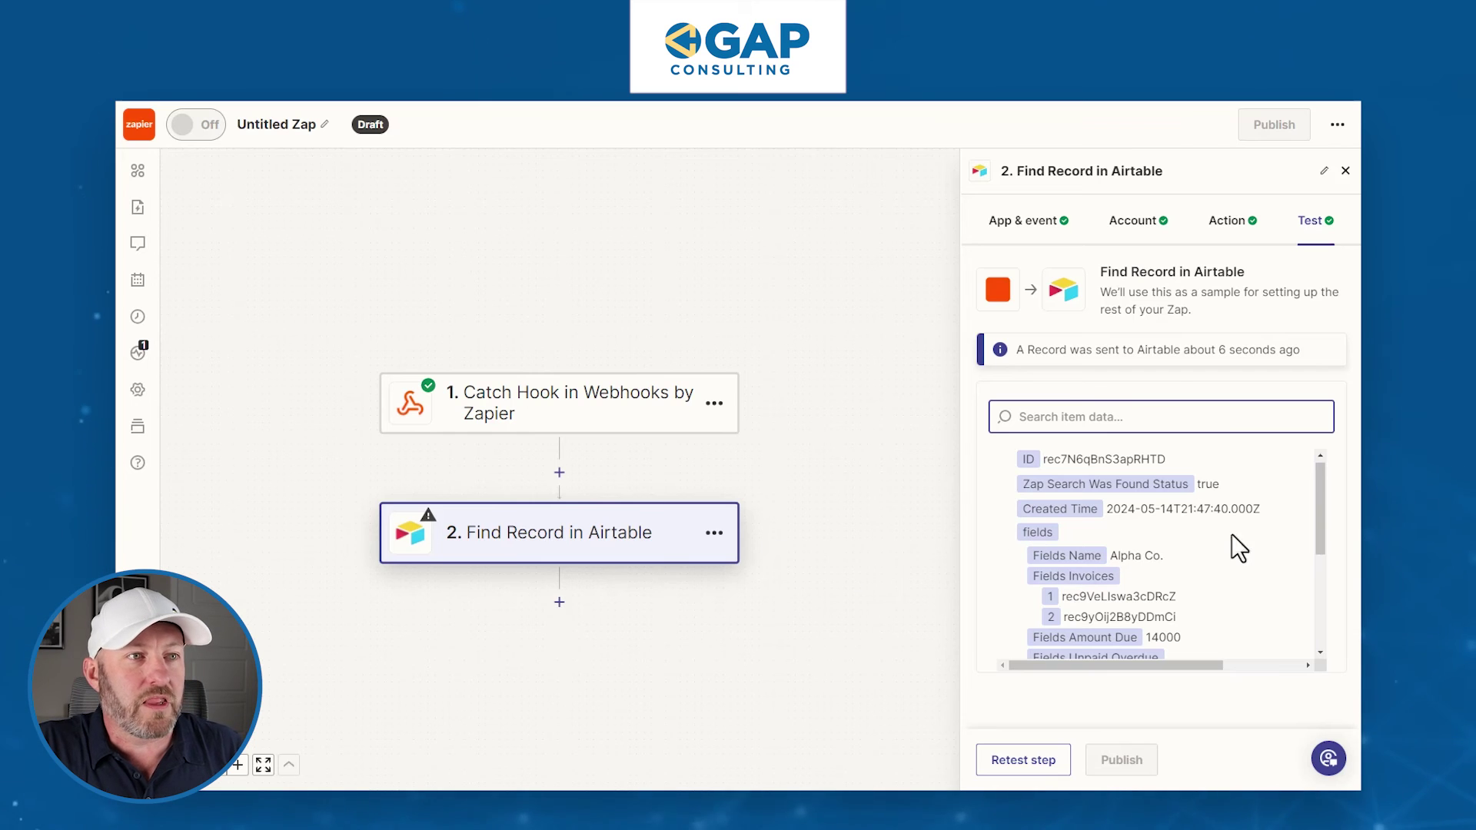
pyautogui.moveTo(1320, 543); pyautogui.dragTo(1316, 486)
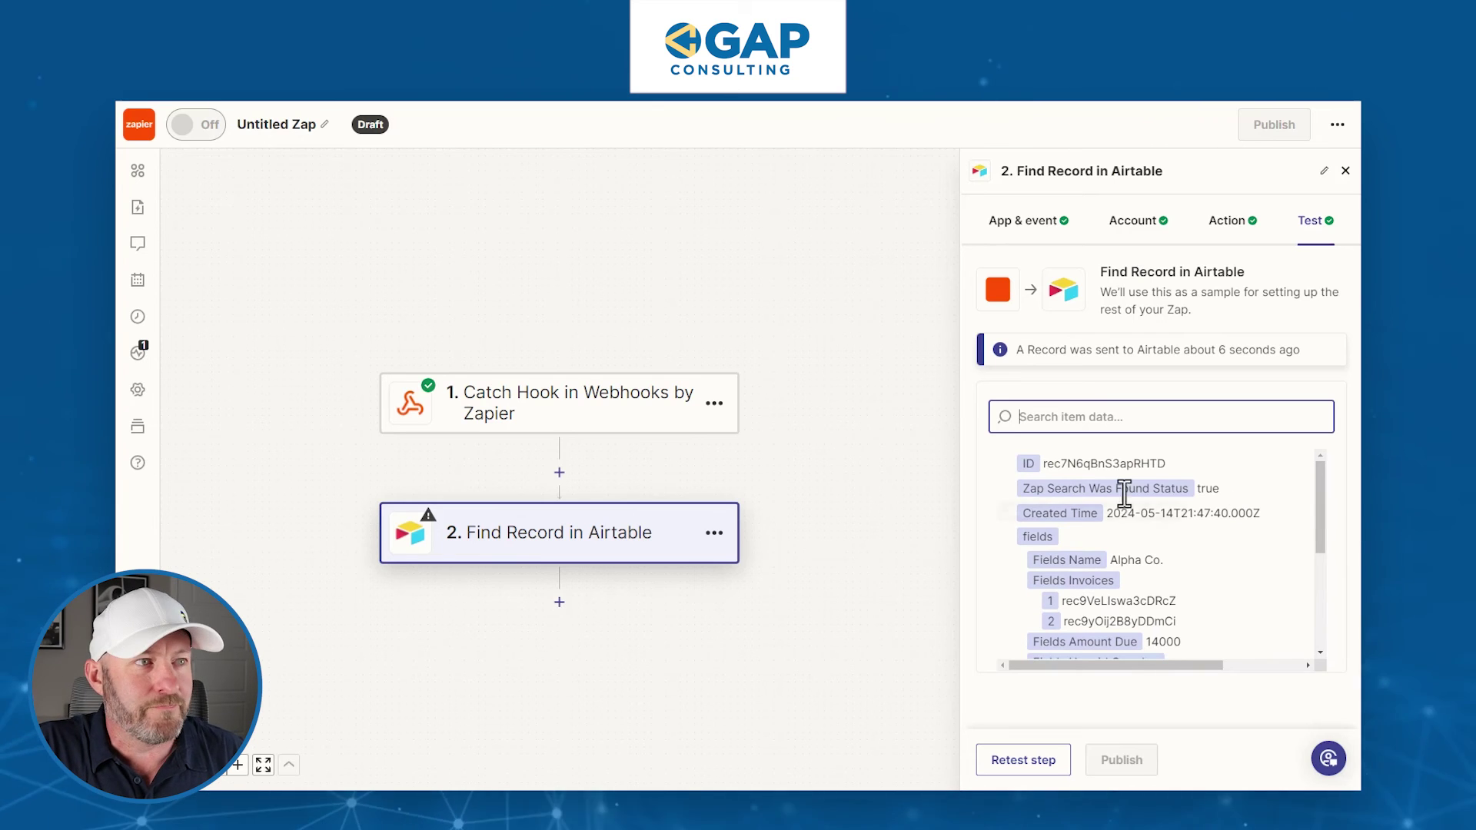
pyautogui.moveTo(1312, 506); pyautogui.dragTo(1295, 546)
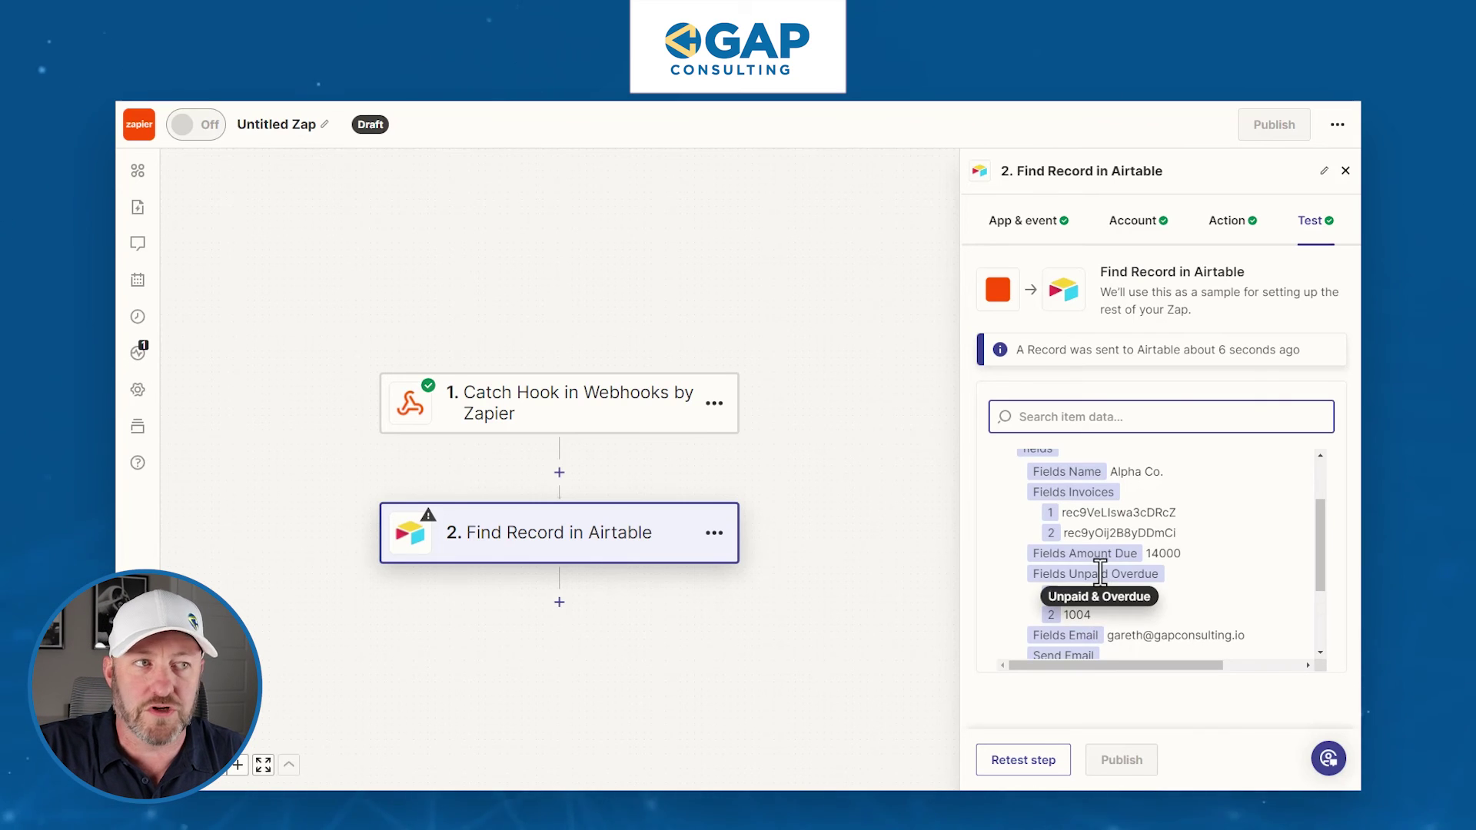
pyautogui.click(1160, 553)
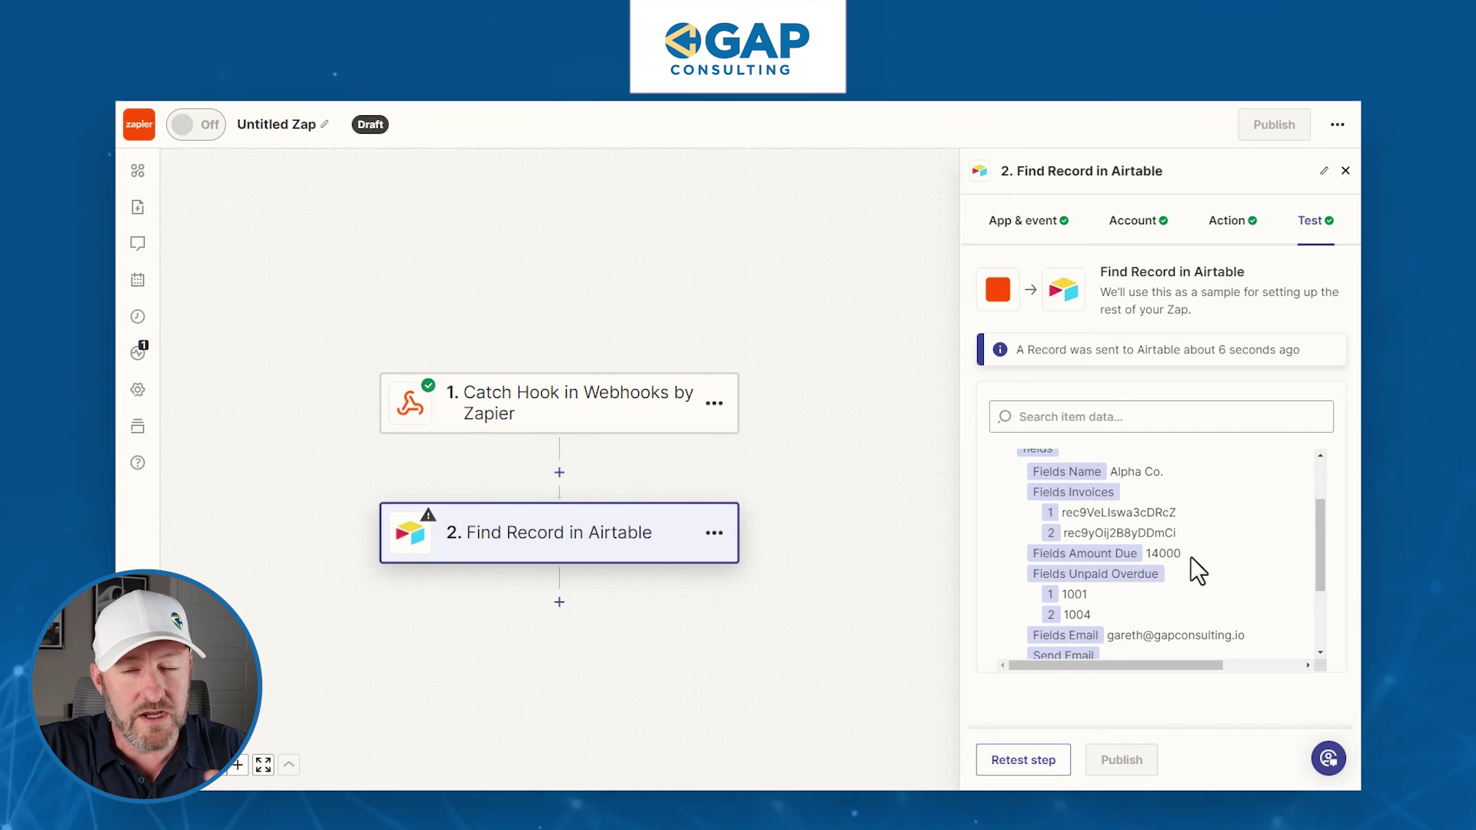
pyautogui.scroll(-1, 1178, 562)
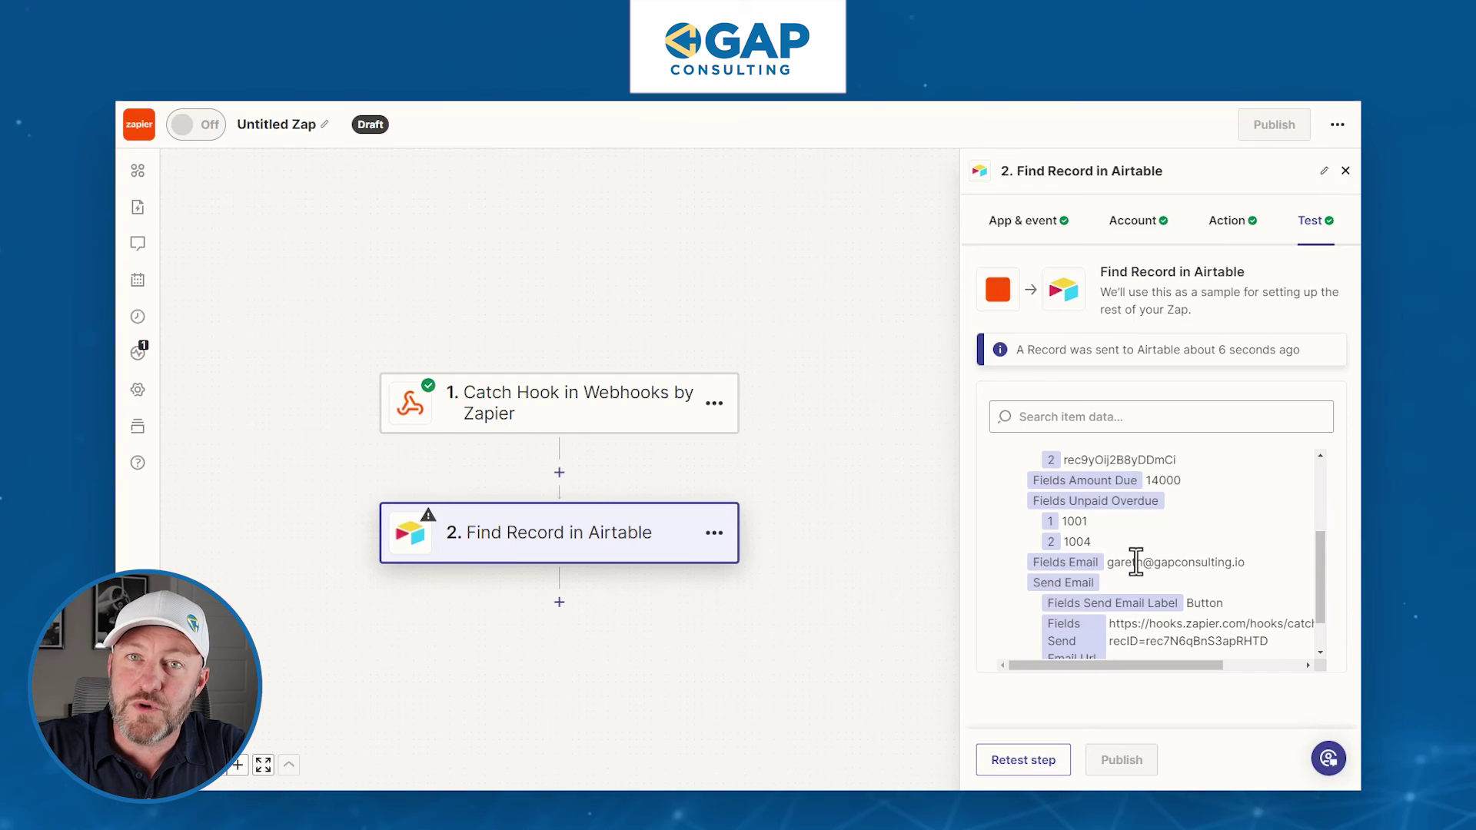
pyautogui.scroll(-1, 1245, 567)
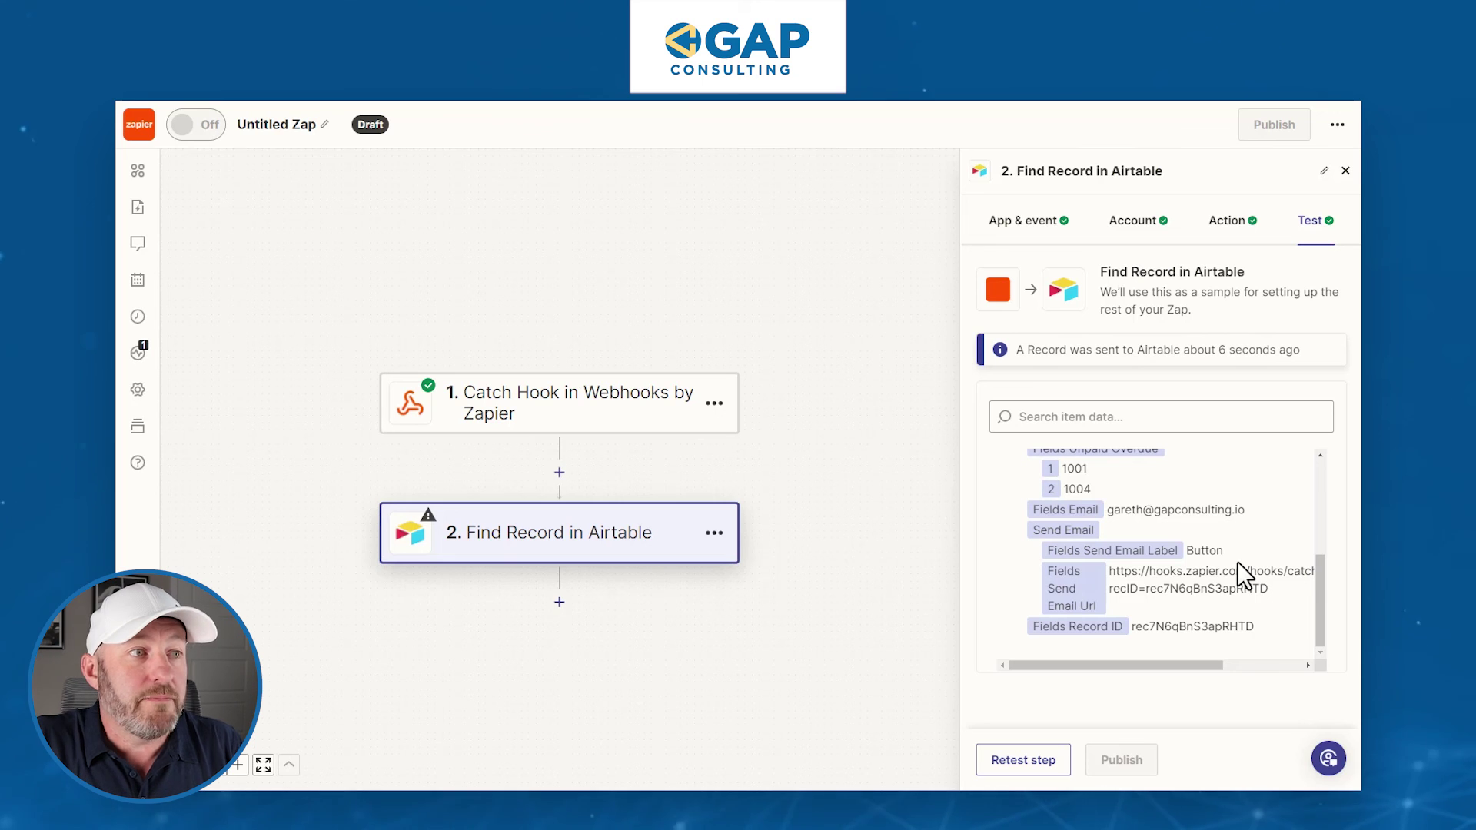
pyautogui.scroll(3, 1237, 569)
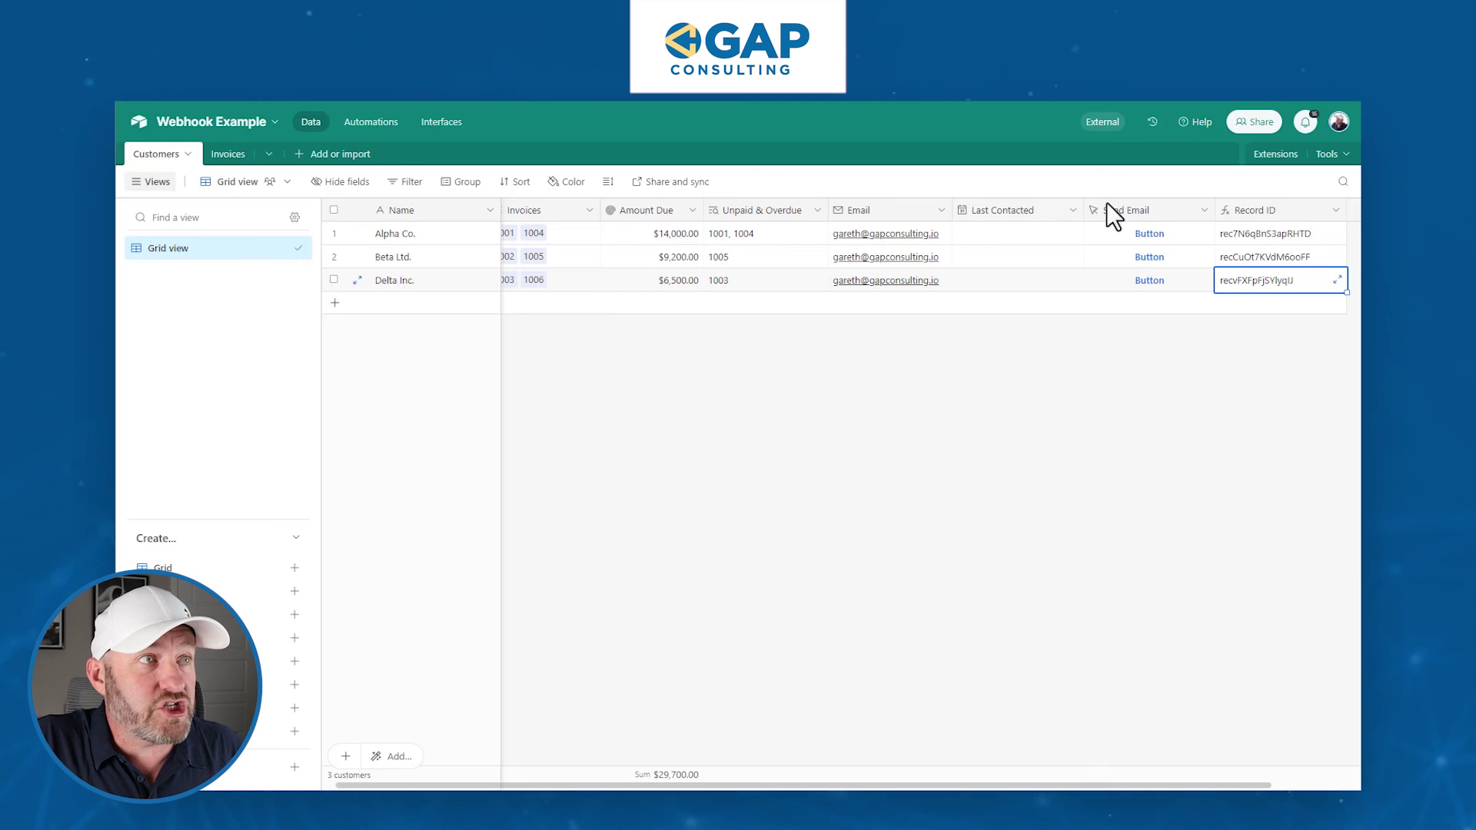
# - Set Alpha Co.'s Last Contacted date to today, 5/14/2024
pyautogui.click(1020, 235)
pyautogui.click(999, 230)
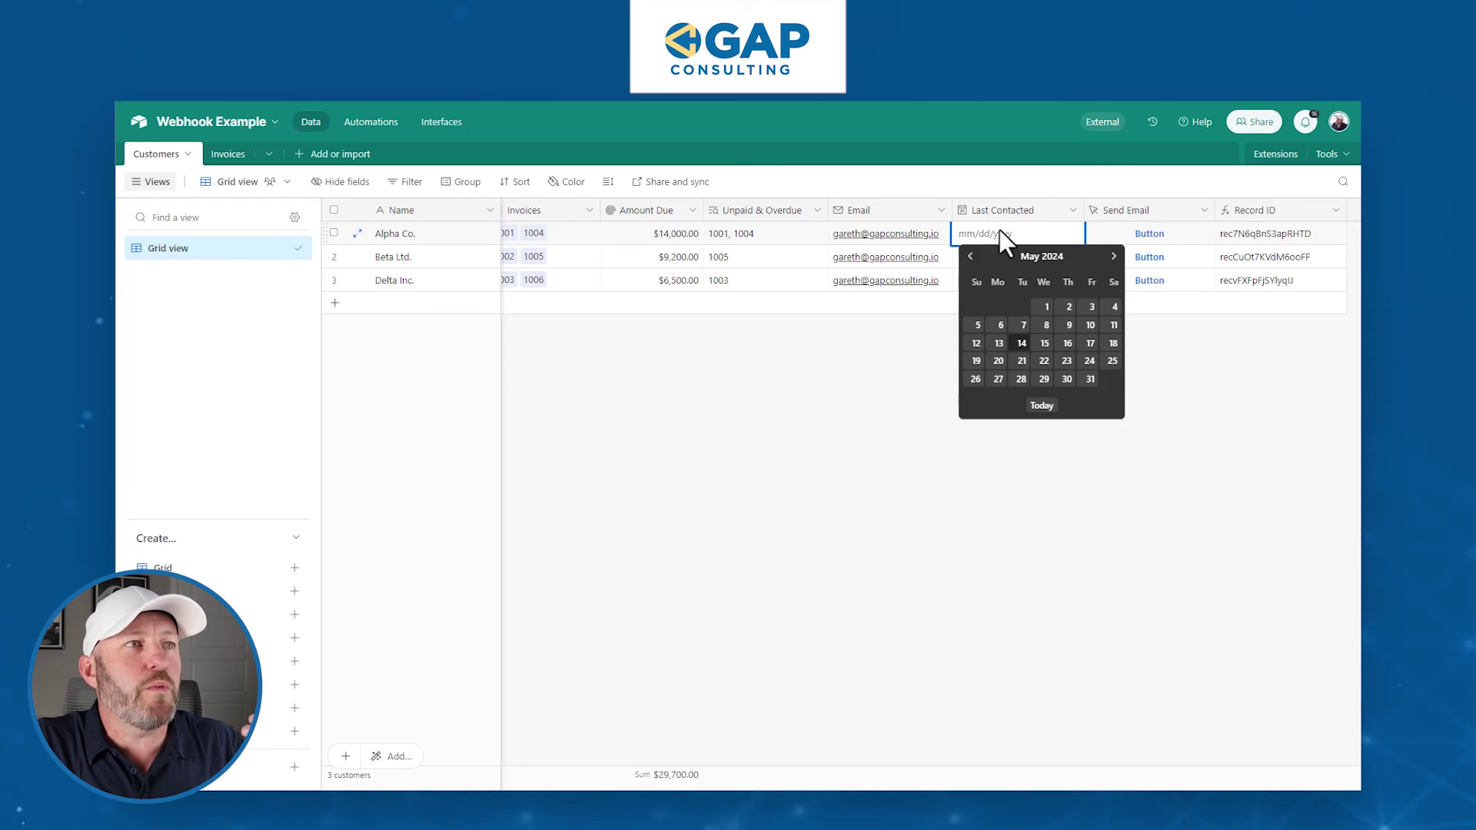
pyautogui.click(1052, 409)
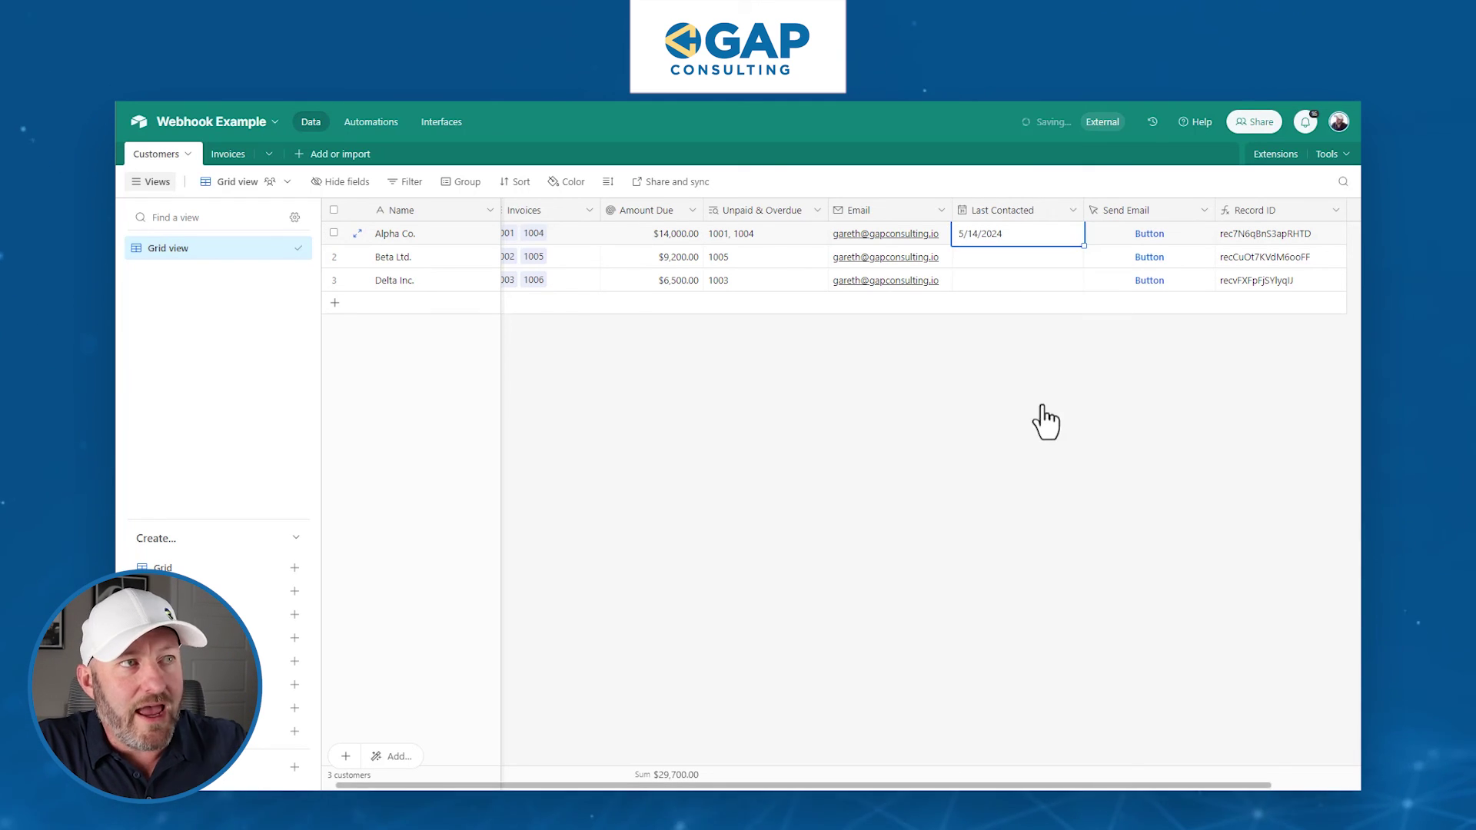